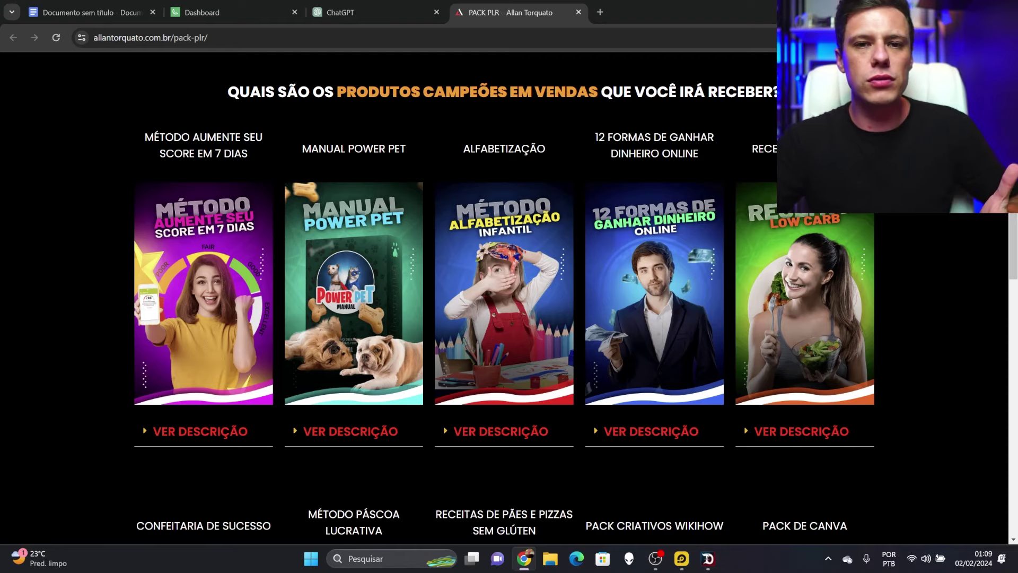
Scroll the sales page down to the offer: all products for R$97, with a 7-day guarantee
{"action": "scroll", "coordinate": [238, 209], "scroll_direction": "down", "scroll_amount": 1}
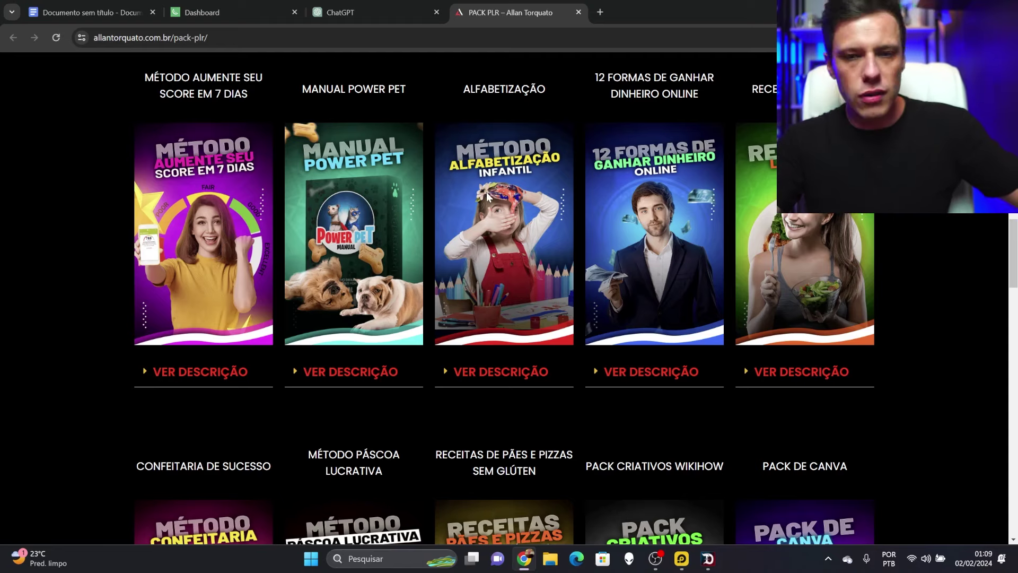
{"action": "scroll", "coordinate": [488, 195], "scroll_direction": "down", "scroll_amount": 3}
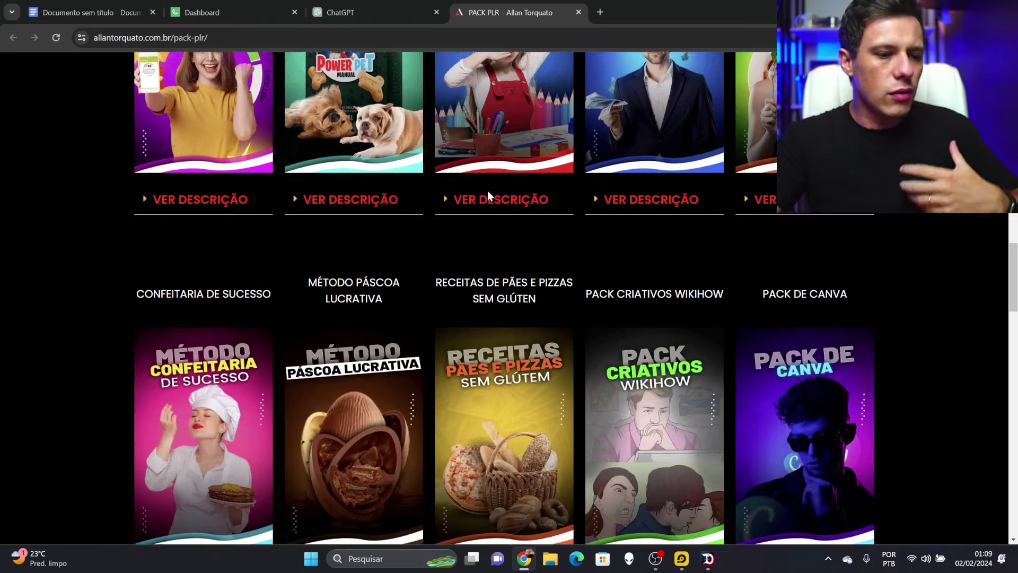
{"action": "scroll", "coordinate": [488, 195], "scroll_direction": "up", "scroll_amount": 3}
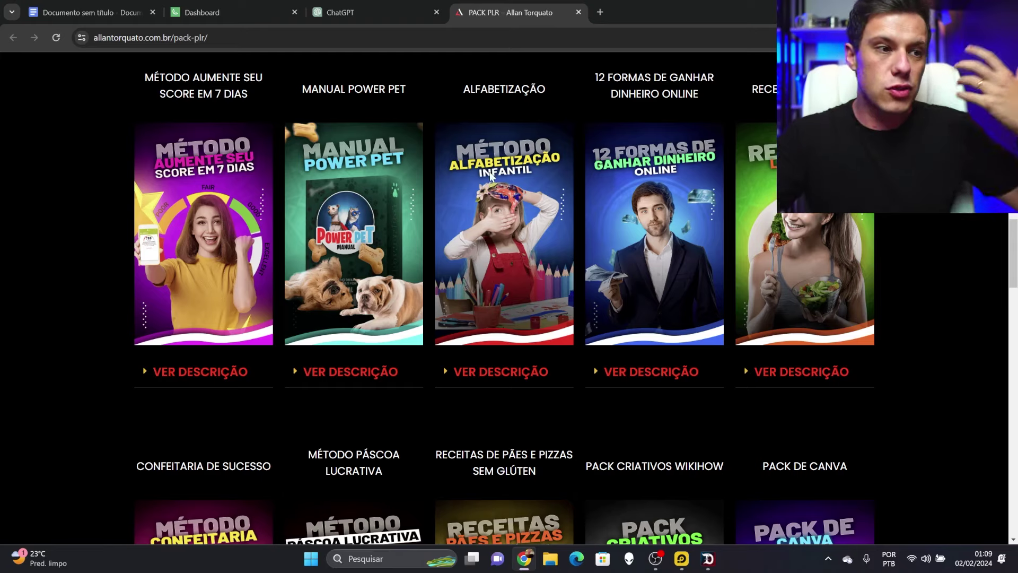
{"action": "scroll", "coordinate": [489, 193], "scroll_direction": "down", "scroll_amount": 15}
{"action": "scroll", "coordinate": [524, 200], "scroll_direction": "down", "scroll_amount": 2}
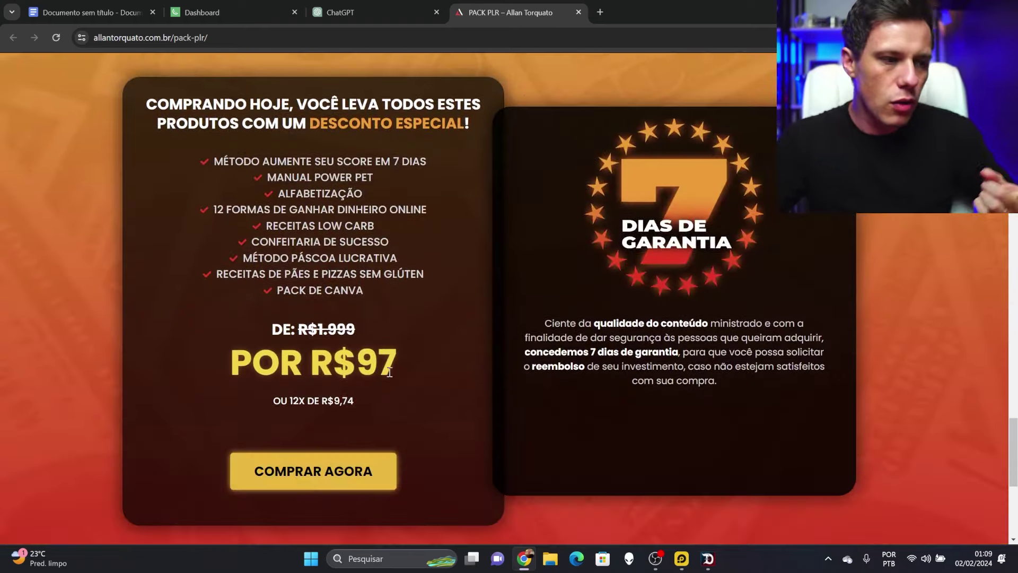
Highlight the 'POR R$97' price, then return to the included-products grid
{"action": "left_click_drag", "start_coordinate": [395, 371], "coordinate": [215, 363]}
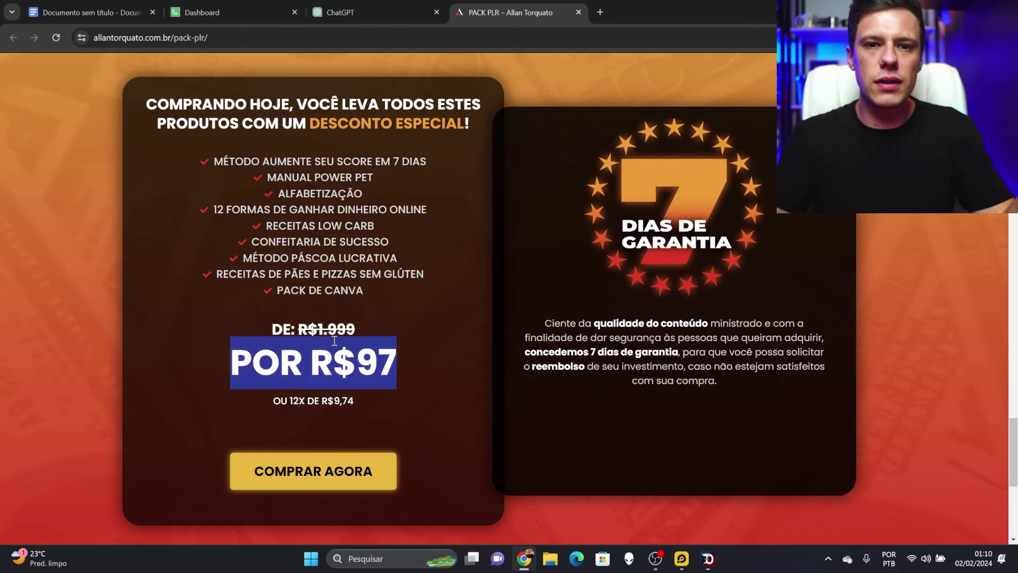
{"action": "scroll", "coordinate": [375, 286], "scroll_direction": "down", "scroll_amount": 15}
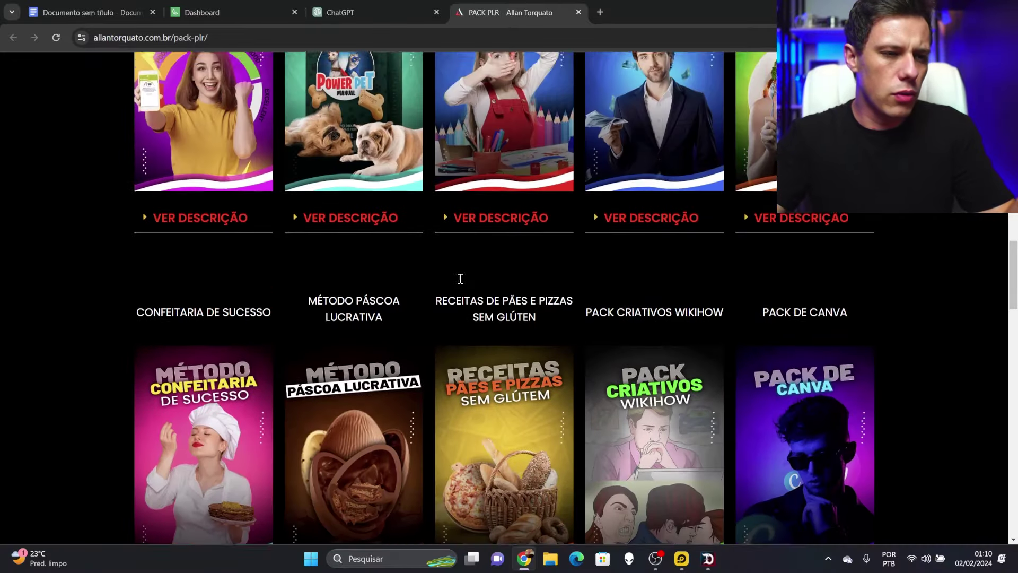
Close the PACK PLR sales page tab, leaving the new ChatGPT chat showing
{"action": "scroll", "coordinate": [460, 279], "scroll_direction": "up", "scroll_amount": 2}
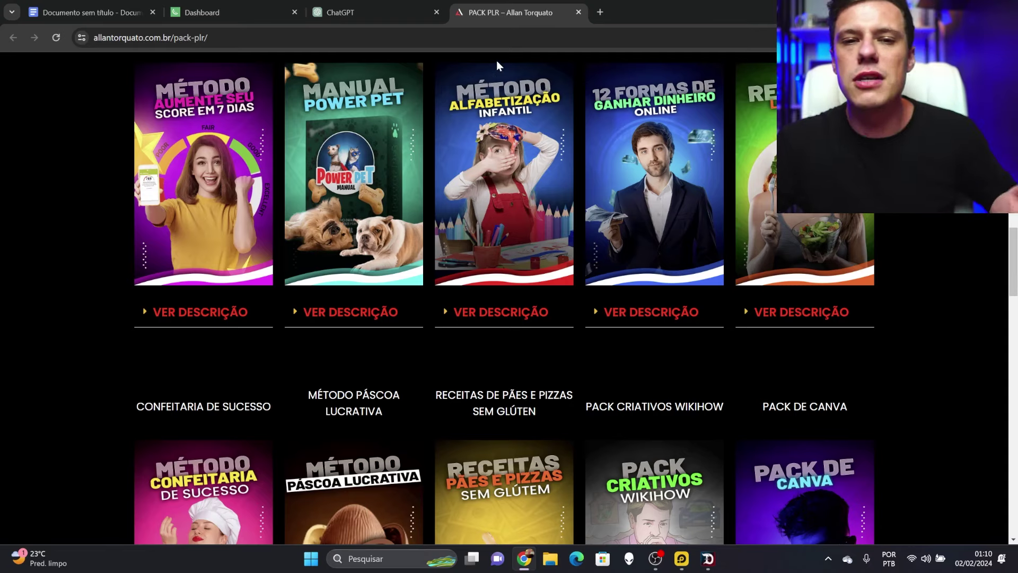
{"action": "left_click", "coordinate": [579, 12]}
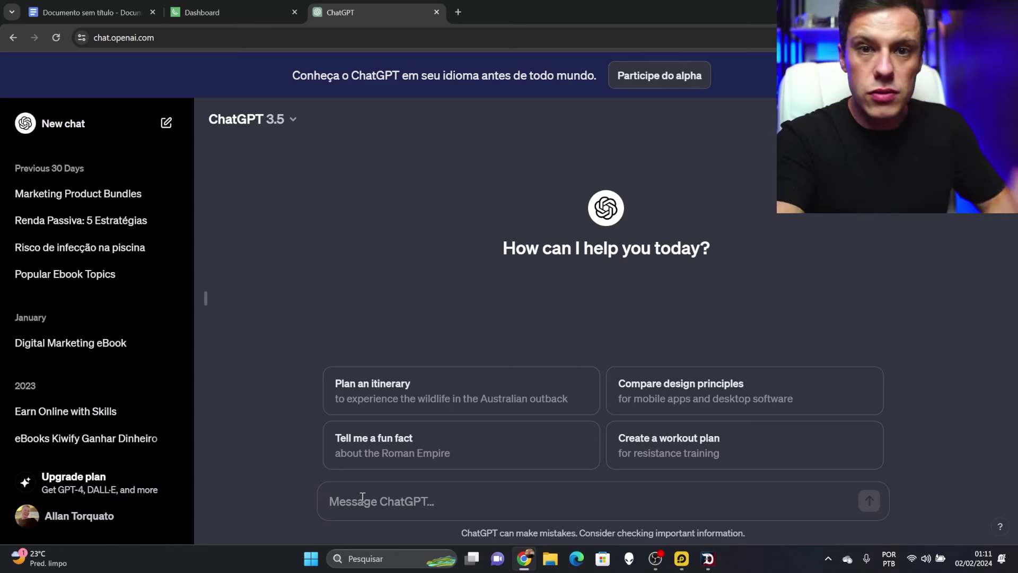
Ask ChatGPT for an ebook with introduction, sumário and 10 well-explained ways to raise a credit score
{"action": "type", "text": "crie um ebook "}
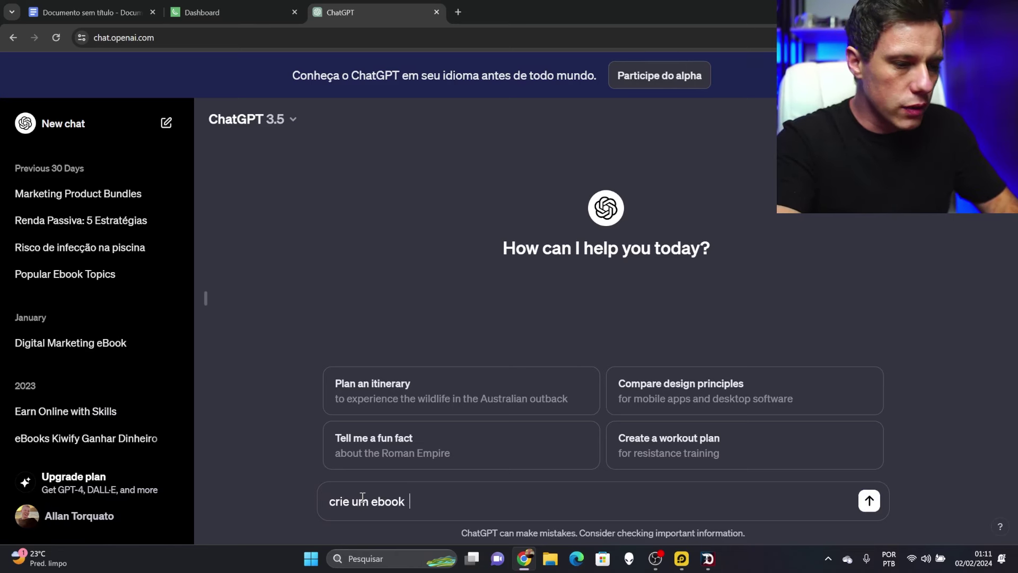
{"action": "type", "text": " com 10 maneiras de a"}
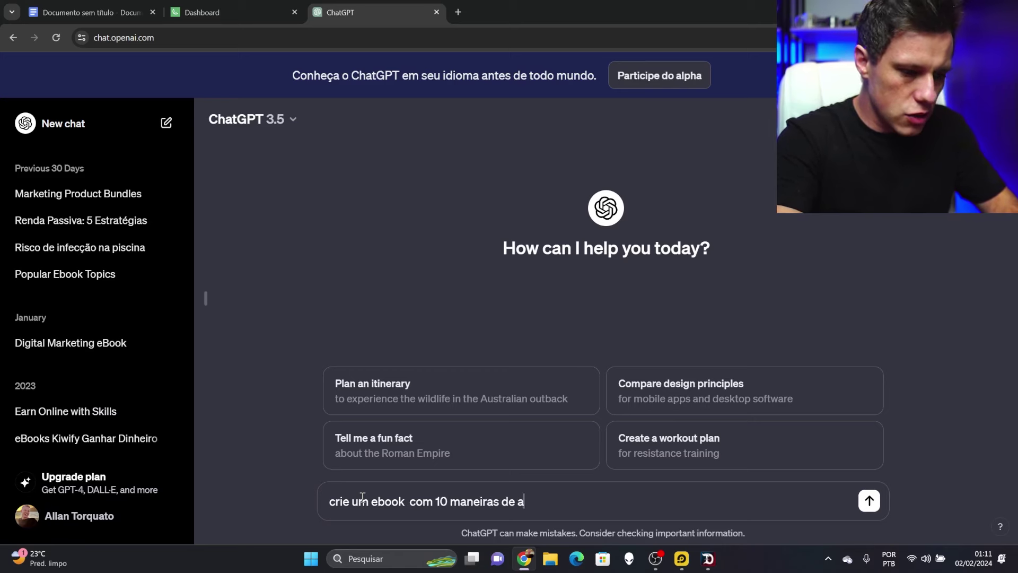
{"action": "type", "text": "umentar o score de "}
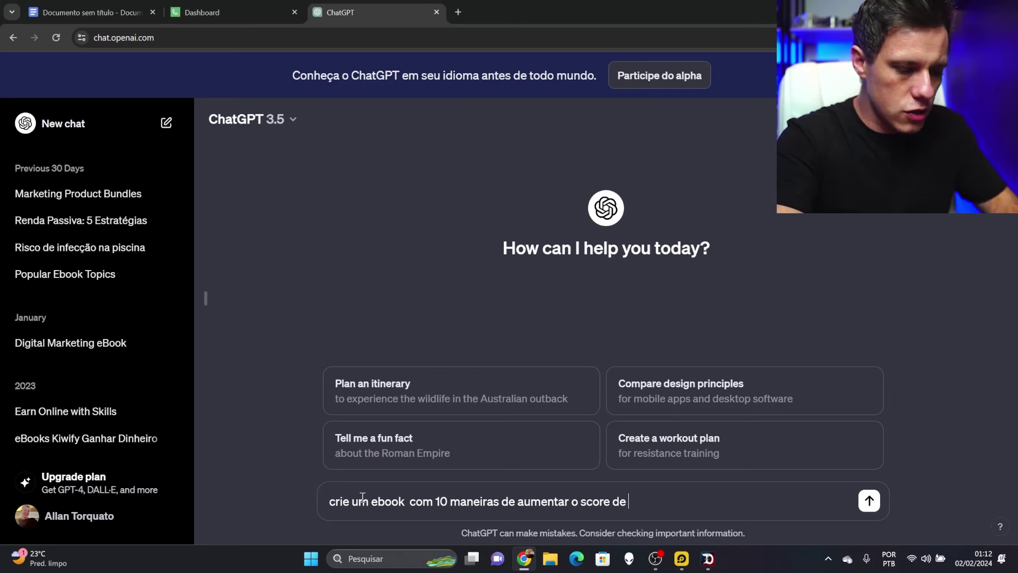
{"action": "type", "text": "crédito."}
{"action": "key", "text": "shift+Return"}
{"action": "key", "text": "shift+Return"}
{"action": "type", "text": "esse ebook"}
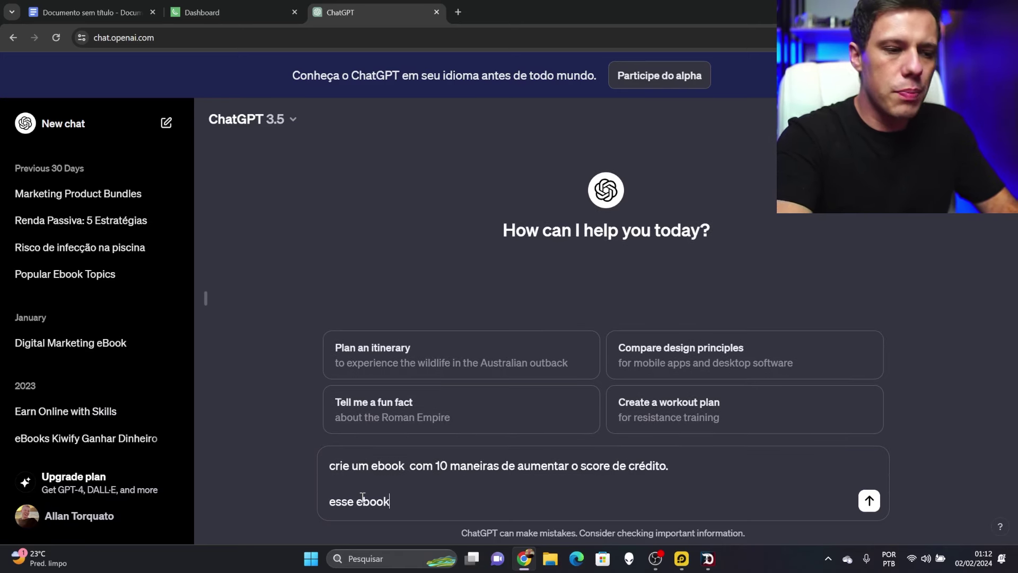
{"action": "type", "text": " deve conte"}
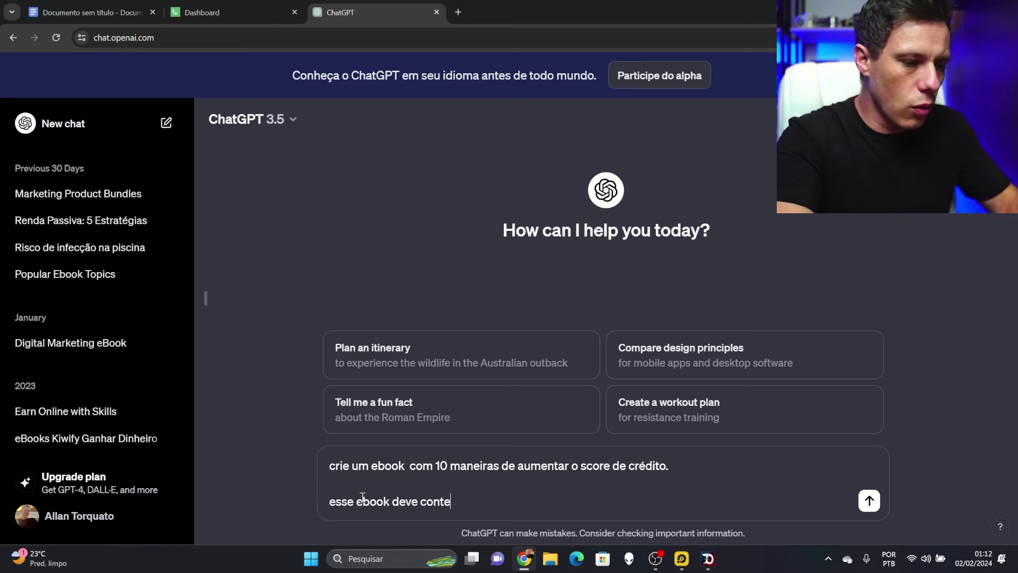
{"action": "type", "text": "r introdução , sum"}
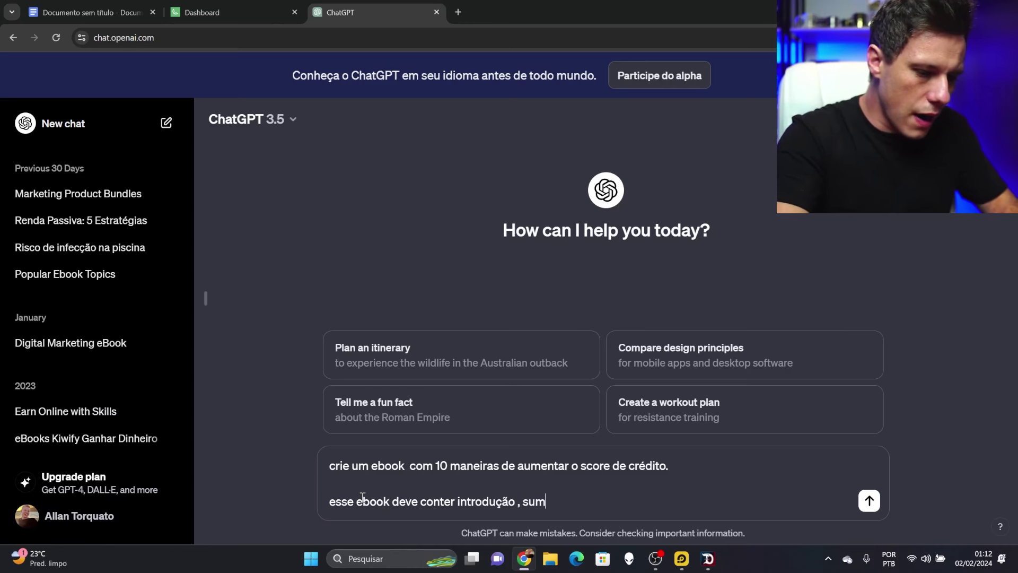
{"action": "type", "text": "ário e 10 maneiras bem e"}
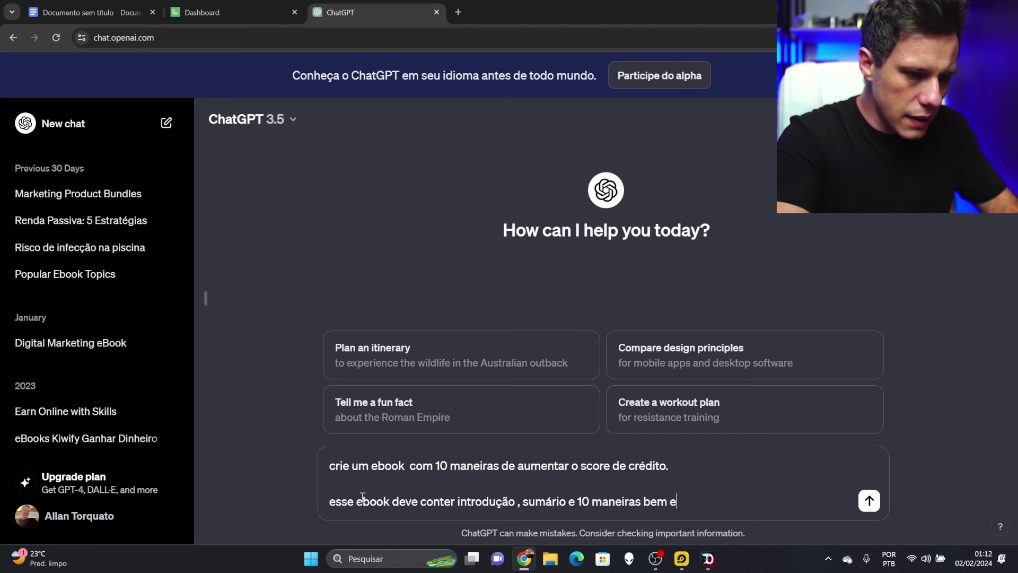
{"action": "type", "text": "xplicadas de como au"}
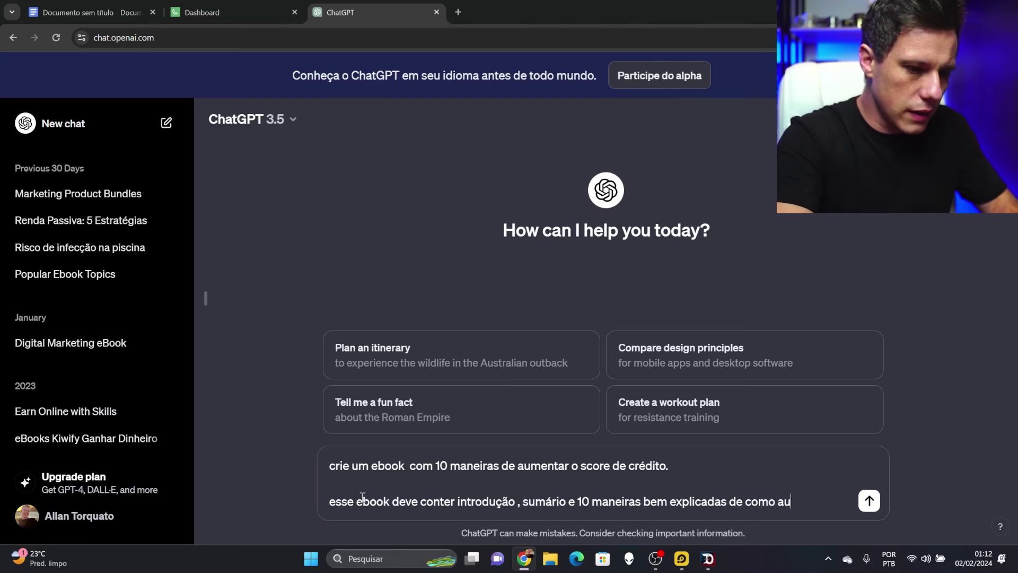
{"action": "type", "text": "mentar o score de crédito"}
{"action": "key", "text": "Return"}
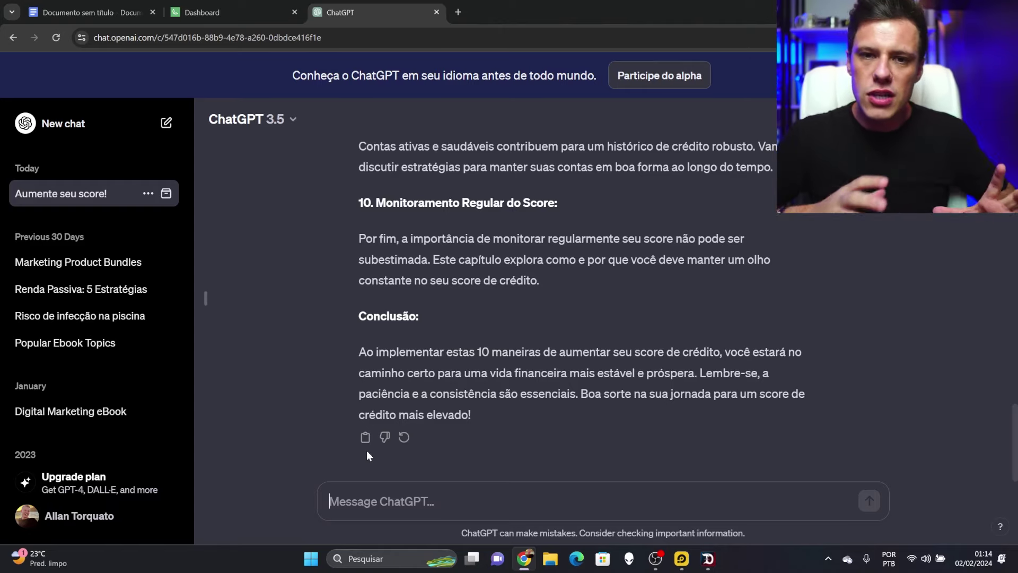
Scroll up the finished answer to its introduction and 10-chapter Sumário
{"action": "scroll", "coordinate": [530, 303], "scroll_direction": "up", "scroll_amount": 12}
{"action": "scroll", "coordinate": [531, 312], "scroll_direction": "up", "scroll_amount": 10}
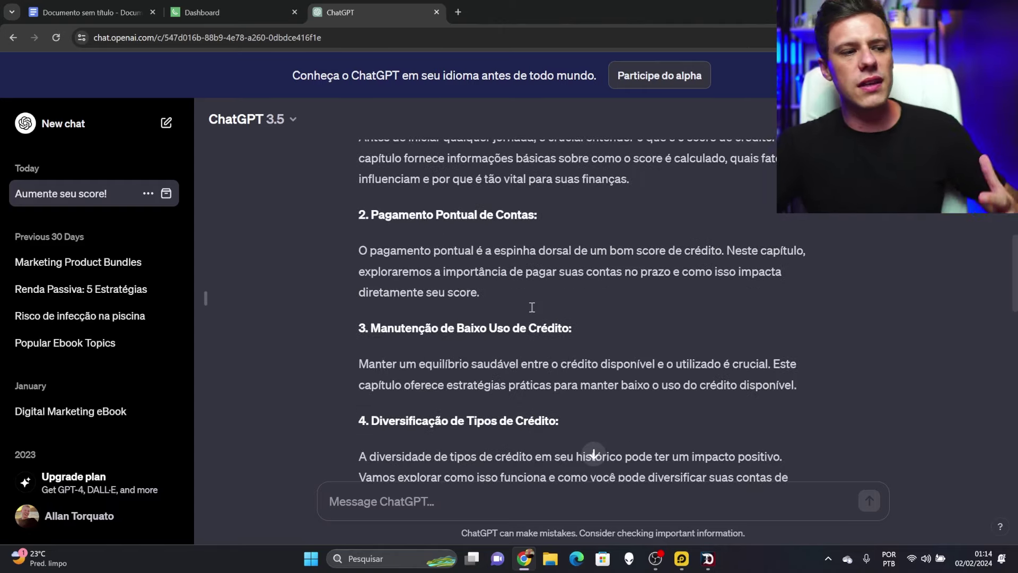
{"action": "scroll", "coordinate": [531, 312], "scroll_direction": "up", "scroll_amount": 3}
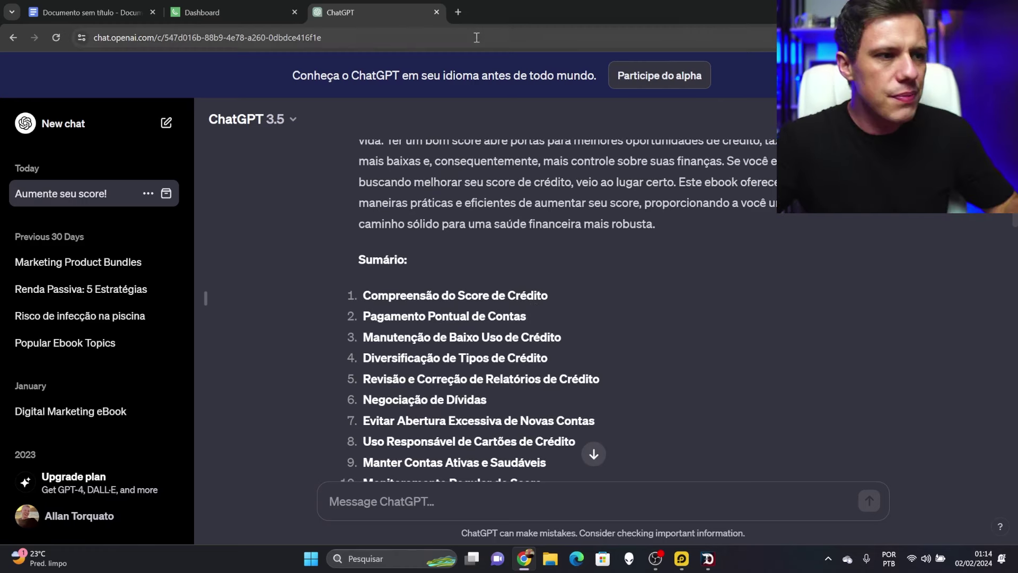
Load canva.com in a new tab and create a blank 'Capa para eBook' design
{"action": "left_click", "coordinate": [465, 12]}
{"action": "type", "text": "canva.com"}
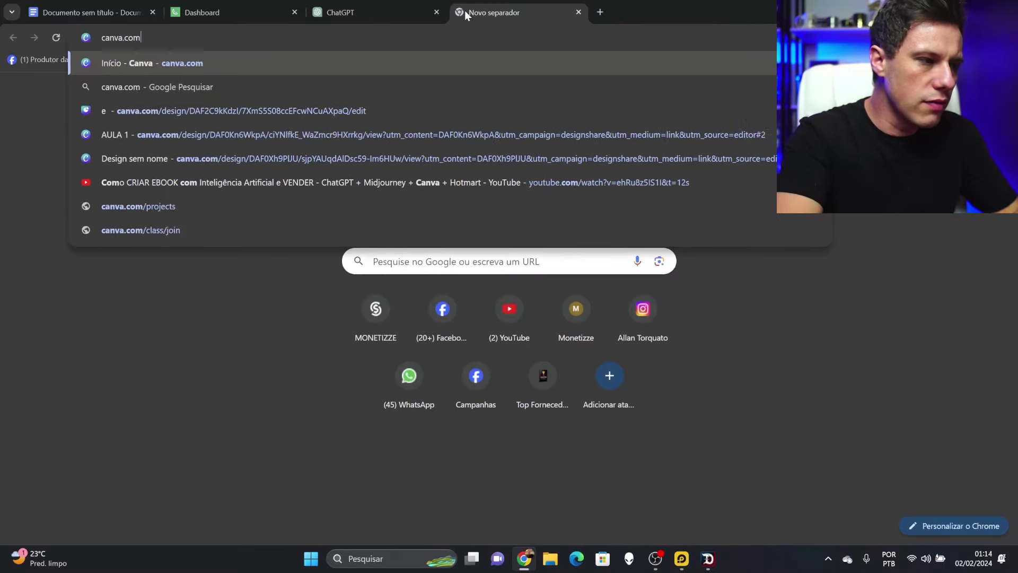
{"action": "key", "text": "Return"}
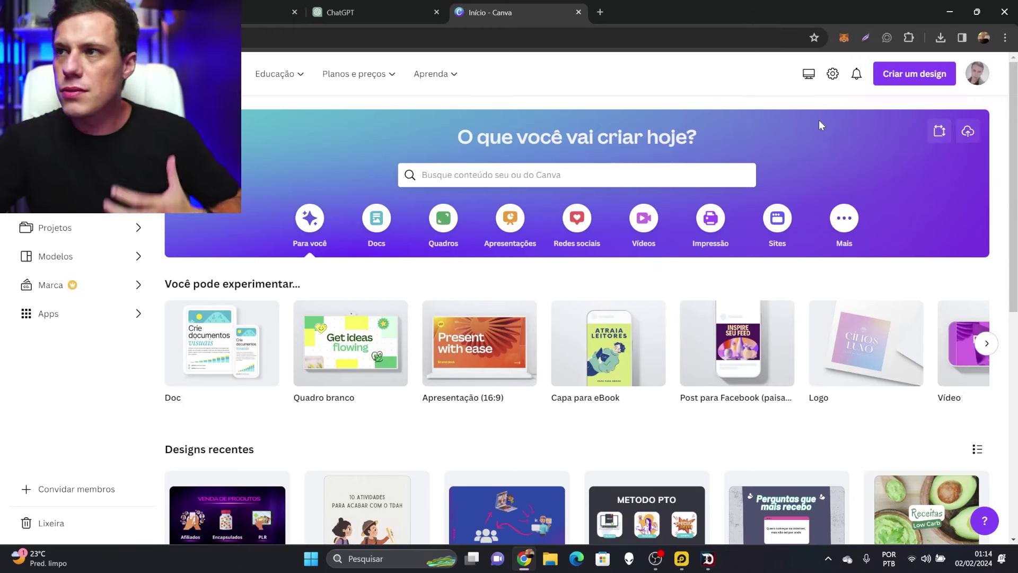
{"action": "left_click", "coordinate": [926, 79]}
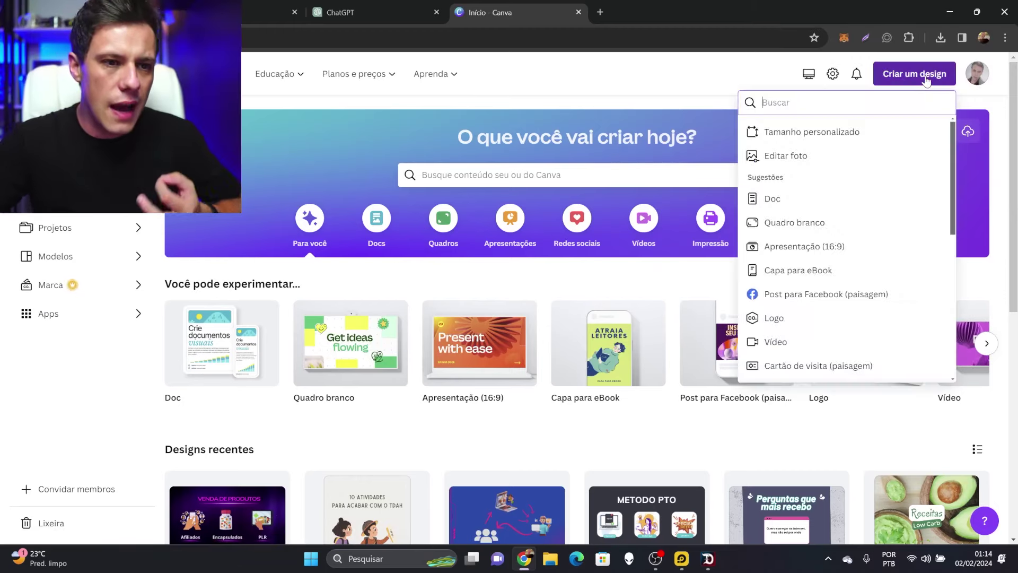
{"action": "left_click", "coordinate": [824, 271]}
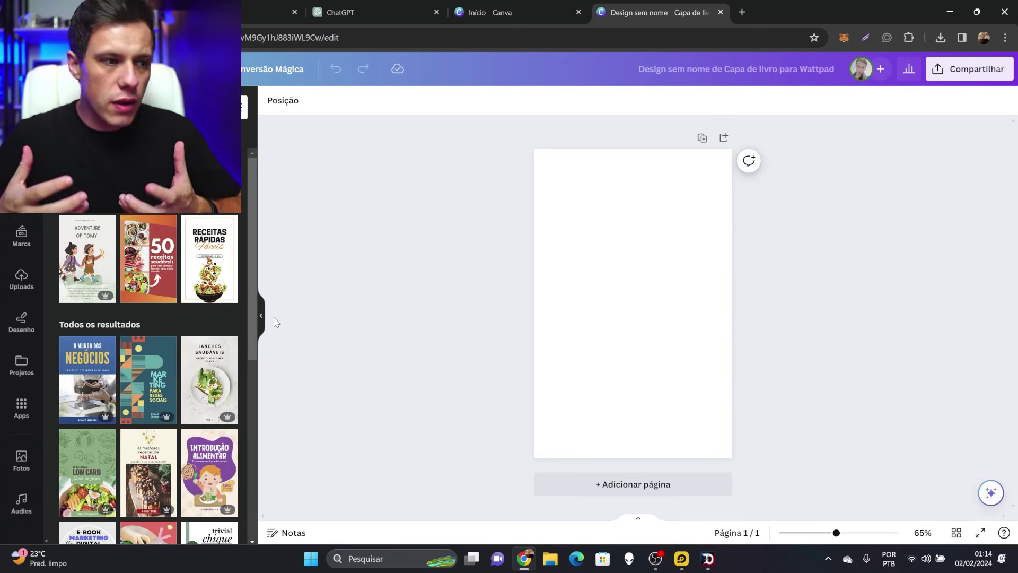
Search the cover templates, refining the query to 'credito'
{"action": "left_click", "coordinate": [154, 108]}
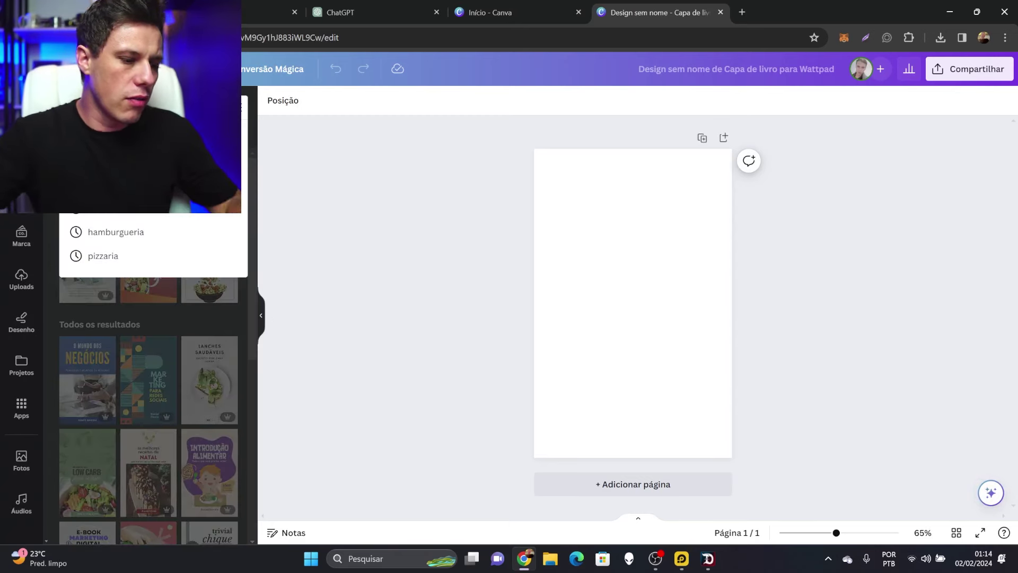
{"action": "key", "text": "Return"}
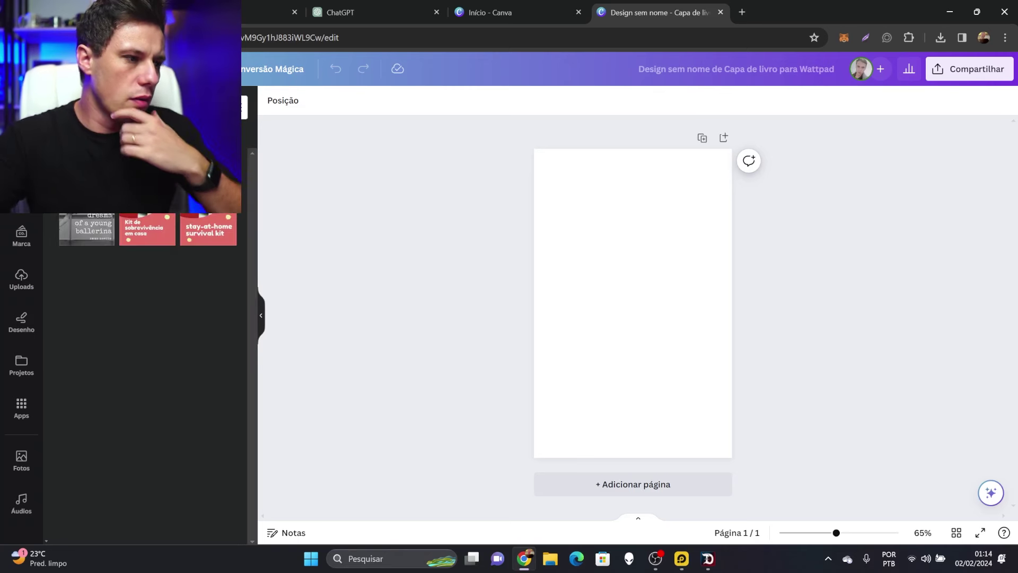
{"action": "left_click", "coordinate": [154, 108]}
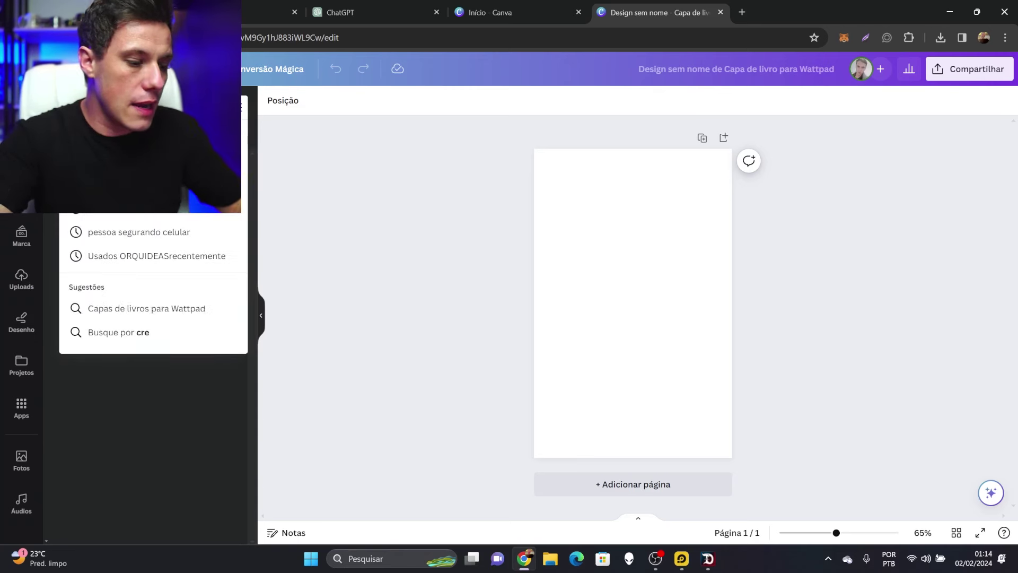
{"action": "key", "text": "Return"}
{"action": "left_click", "coordinate": [154, 108]}
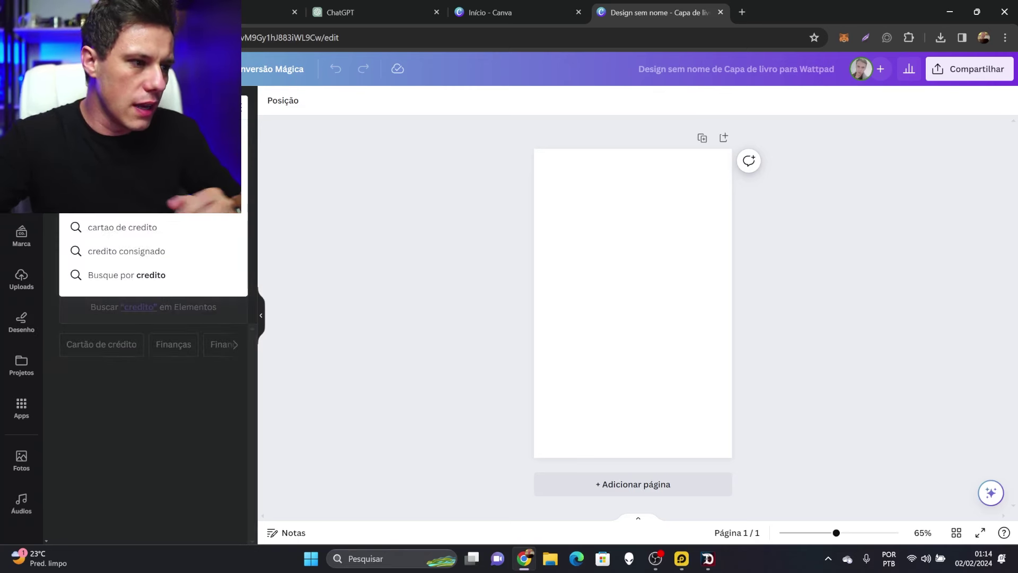
{"action": "key", "text": "Return"}
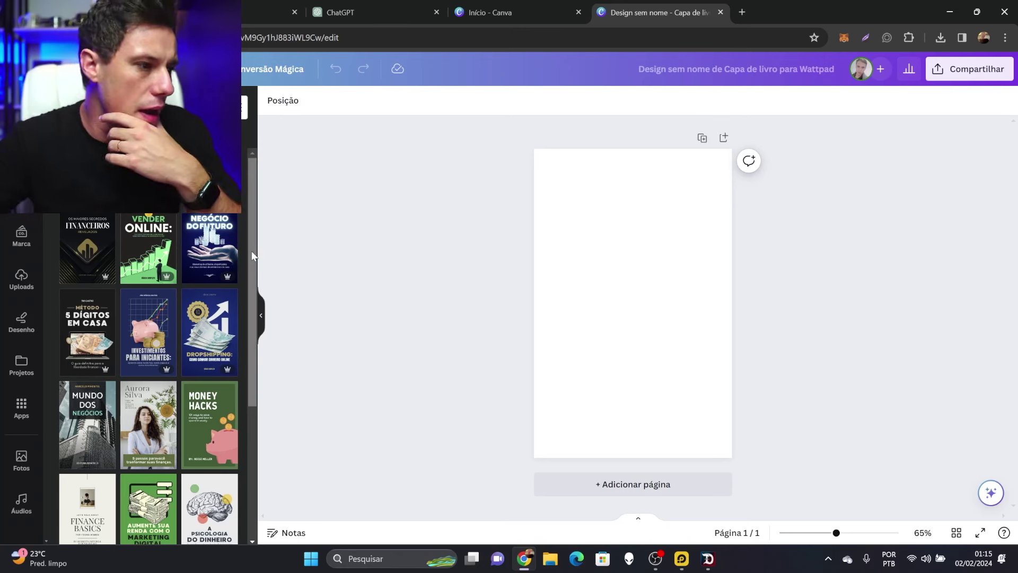
Try Negócio do Futuro and Mundo dos Negócios, then apply 'Fature alto no Marketing Digital!'
{"action": "left_click", "coordinate": [210, 248]}
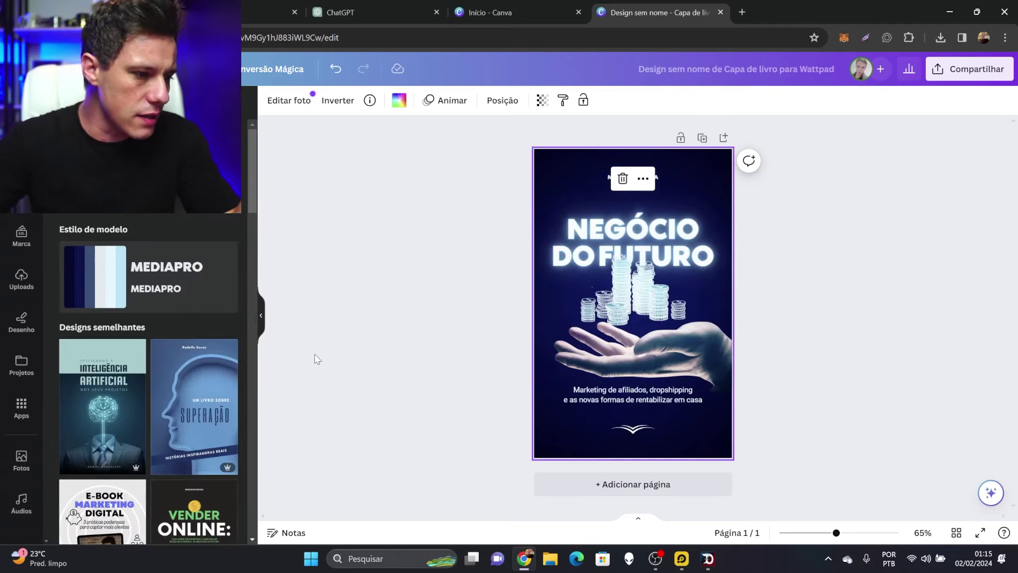
{"action": "left_click", "coordinate": [64, 130]}
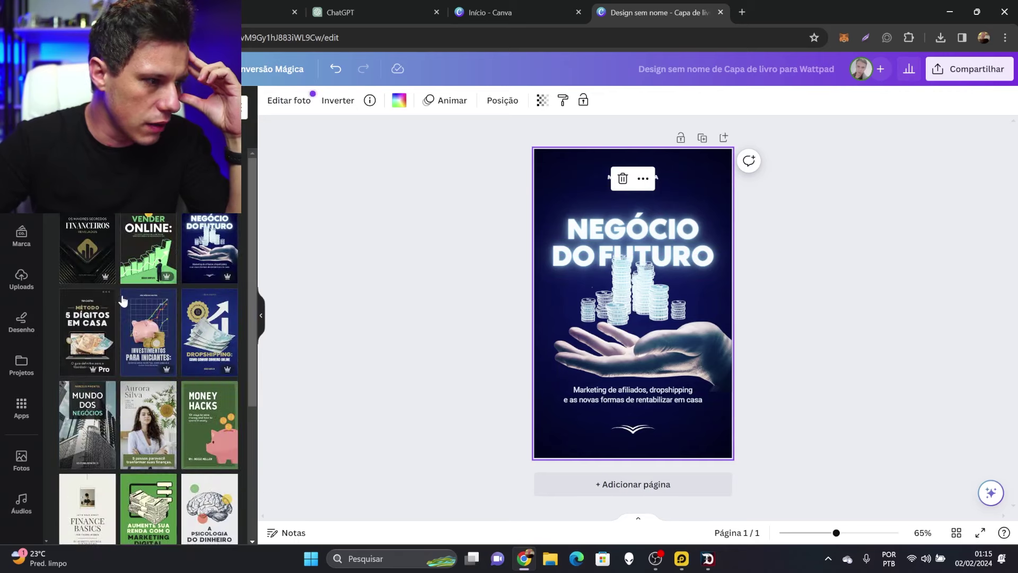
{"action": "scroll", "coordinate": [138, 313], "scroll_direction": "down", "scroll_amount": 3}
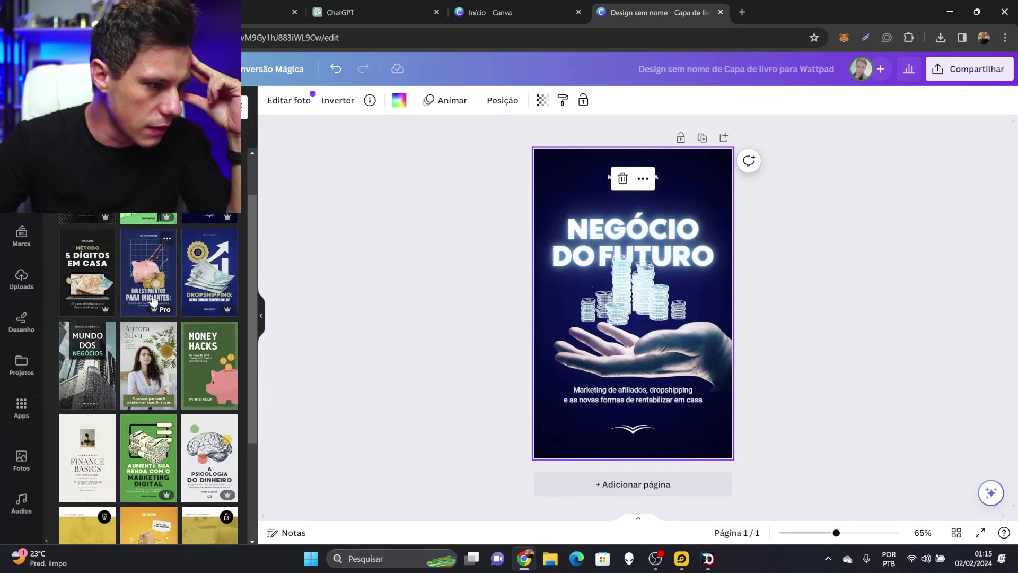
{"action": "left_click", "coordinate": [108, 324]}
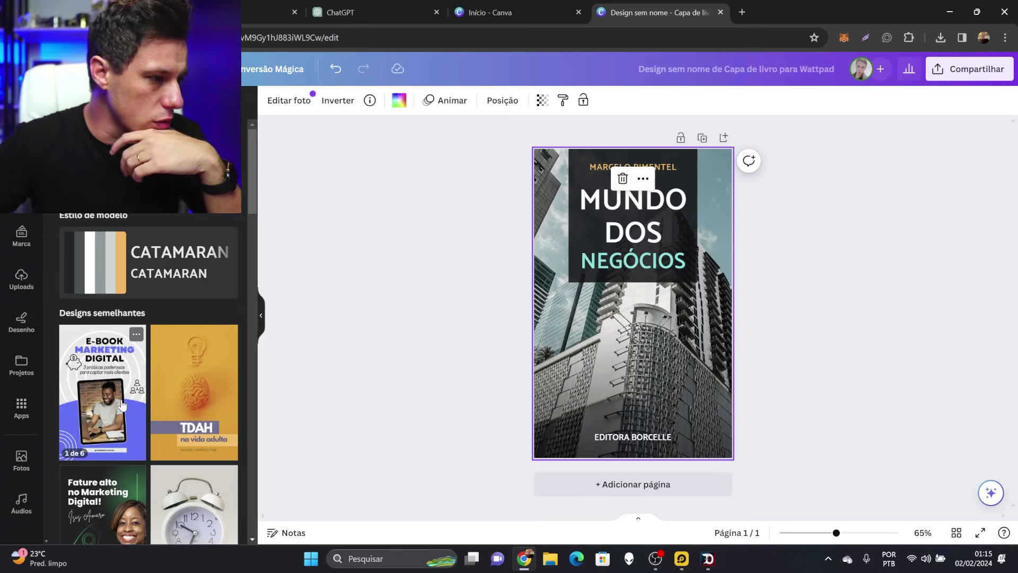
{"action": "scroll", "coordinate": [186, 414], "scroll_direction": "down", "scroll_amount": 2}
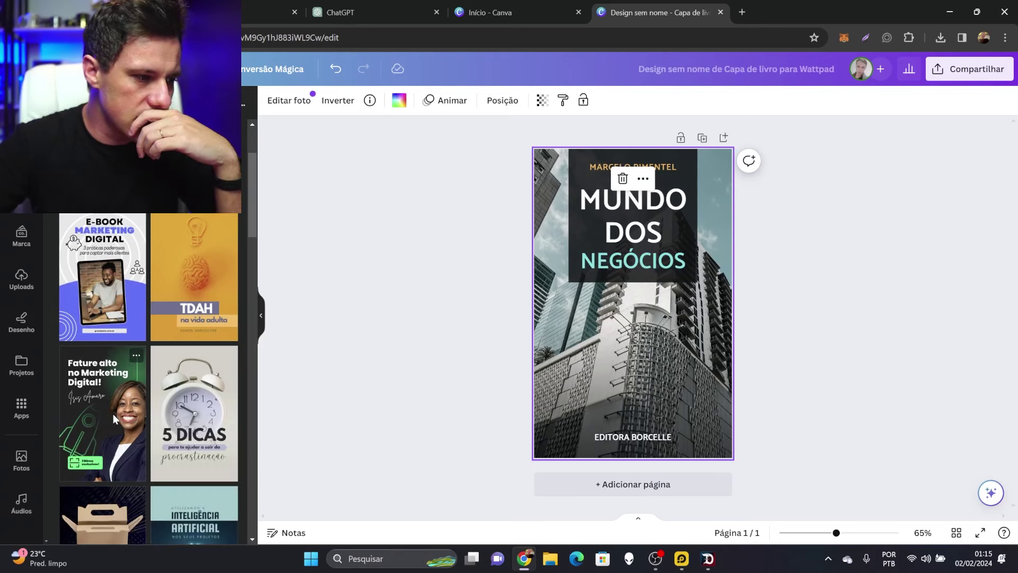
{"action": "left_click", "coordinate": [101, 387]}
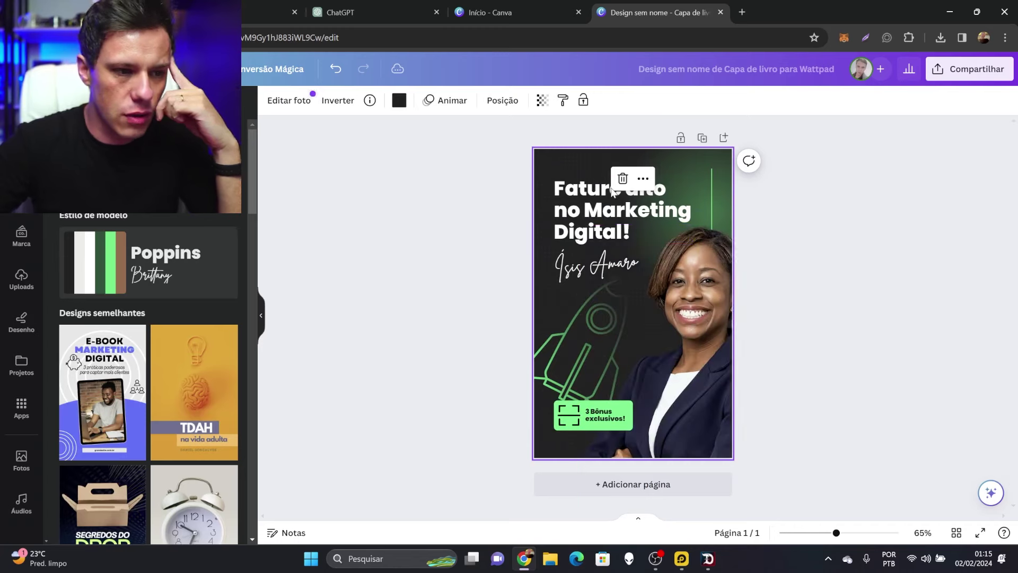
Retitle the cover 'Método Aumente seu Score' and change the script line to an enlarged 'Em 7 dias'
{"action": "double_click", "coordinate": [609, 202]}
{"action": "type", "text": "Método Aumente seu Score"}
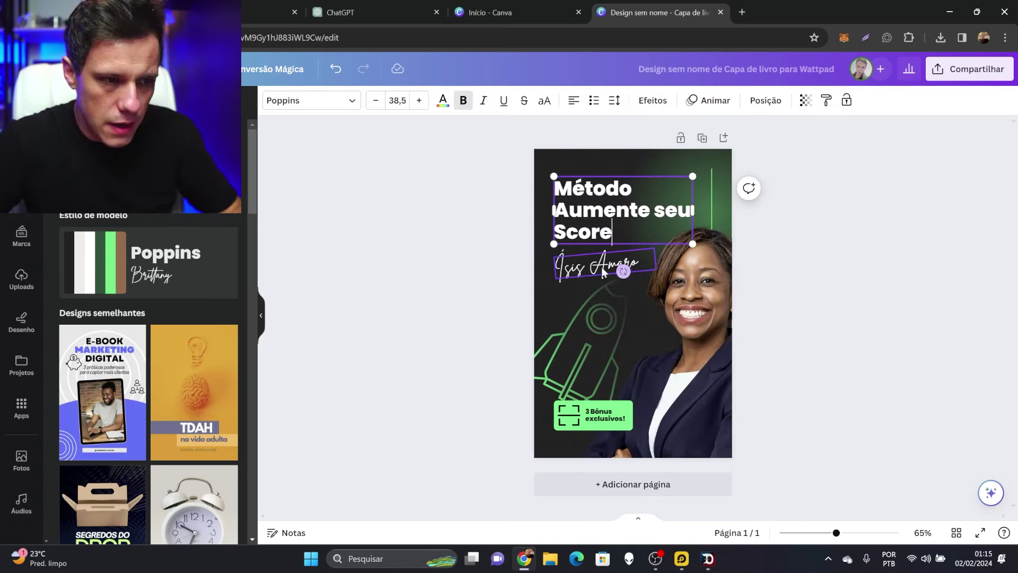
{"action": "double_click", "coordinate": [601, 266]}
{"action": "type", "text": "Em"}
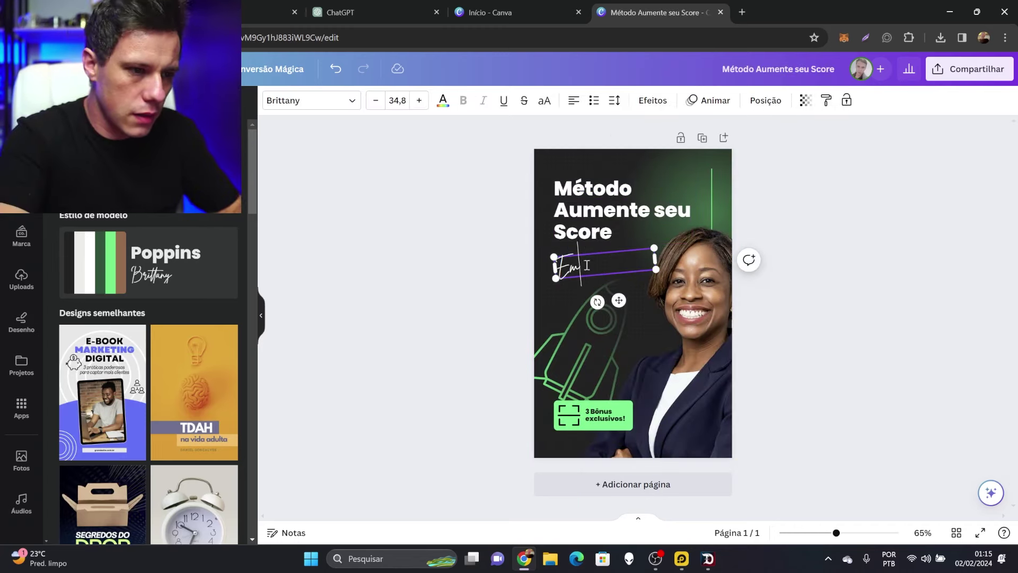
{"action": "type", "text": " 7 dias"}
{"action": "left_click", "coordinate": [663, 244]}
{"action": "left_click", "coordinate": [640, 259]}
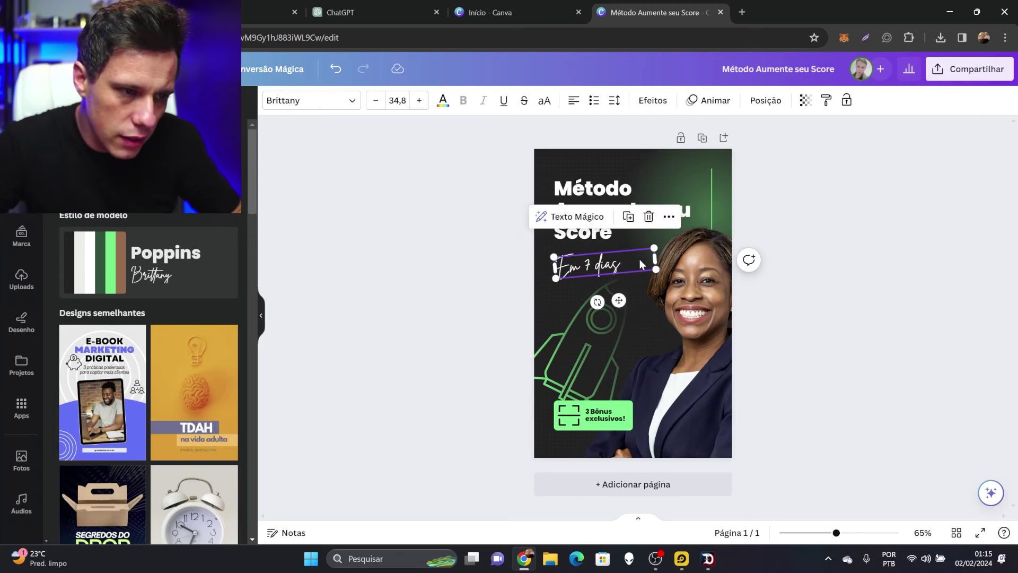
{"action": "left_click_drag", "start_coordinate": [655, 246], "coordinate": [672, 243]}
{"action": "left_click", "coordinate": [658, 240]}
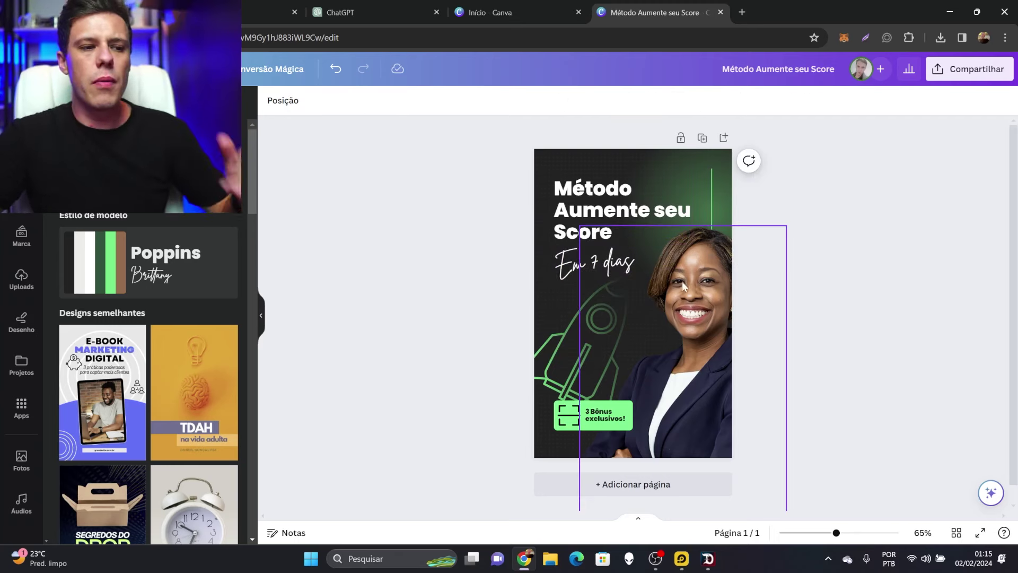
Delete the '3 Bônus exclusivos!' label and its green badge
{"action": "left_click", "coordinate": [609, 418]}
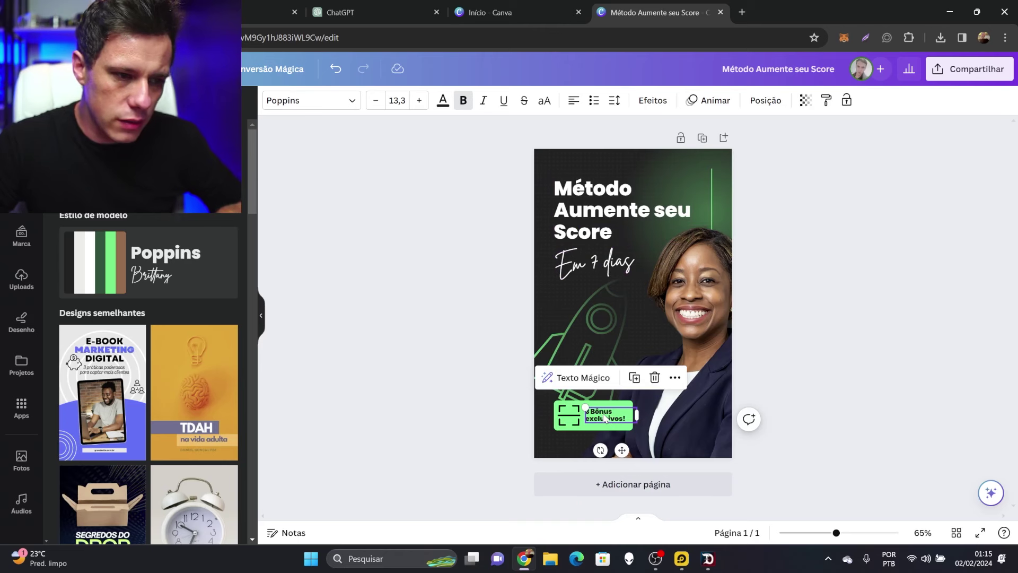
{"action": "key", "text": "Delete"}
{"action": "left_click_drag", "start_coordinate": [604, 420], "coordinate": [607, 437]}
{"action": "key", "text": "Delete"}
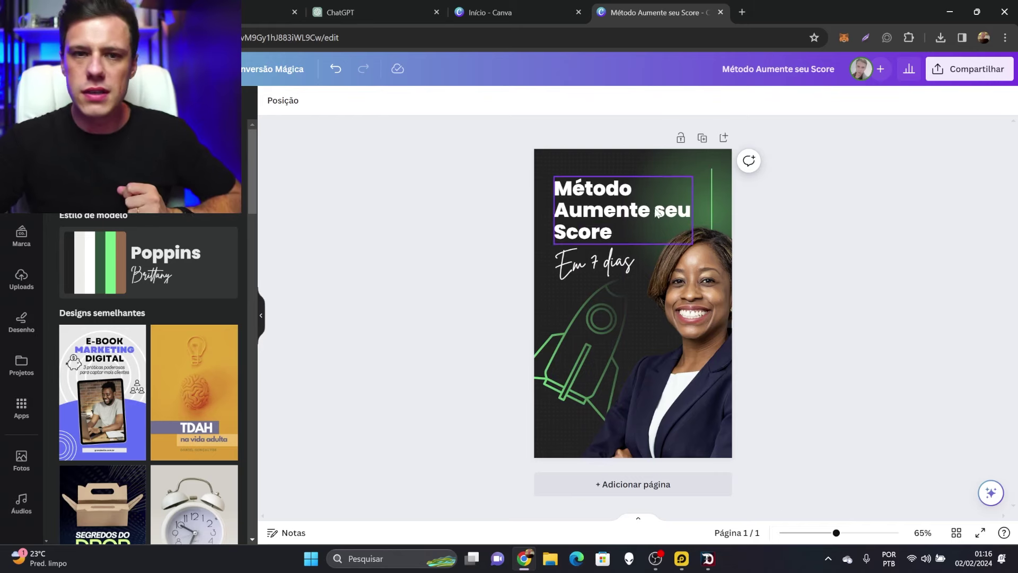
Duplicate the cover as page 2, delete its photo, title and subtitle, and move the rocket bottom-left
{"action": "left_click", "coordinate": [703, 139]}
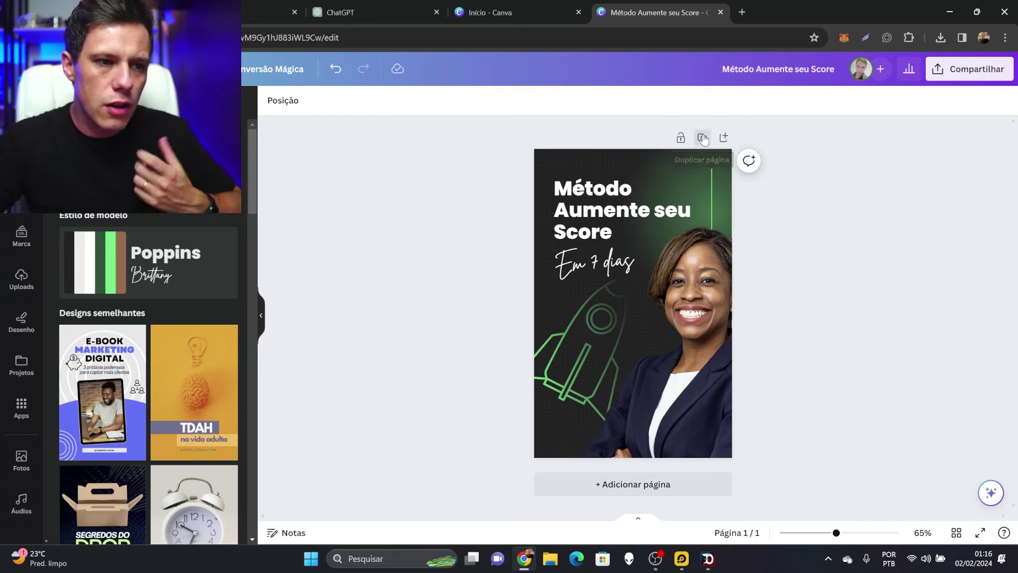
{"action": "left_click", "coordinate": [726, 222]}
{"action": "key", "text": "Delete"}
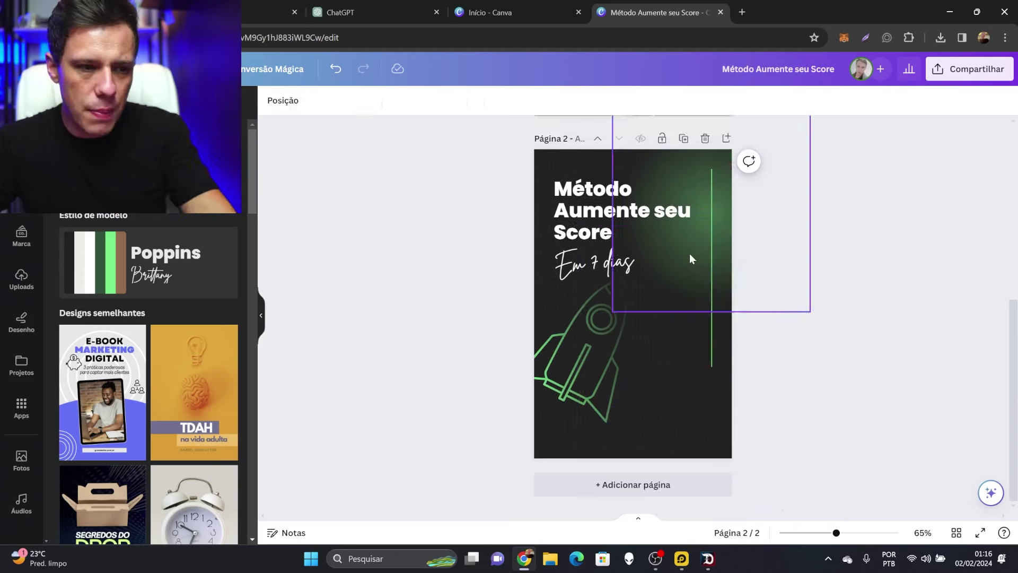
{"action": "left_click", "coordinate": [657, 254]}
{"action": "key", "text": "Delete"}
{"action": "left_click", "coordinate": [603, 271]}
{"action": "key", "text": "Delete"}
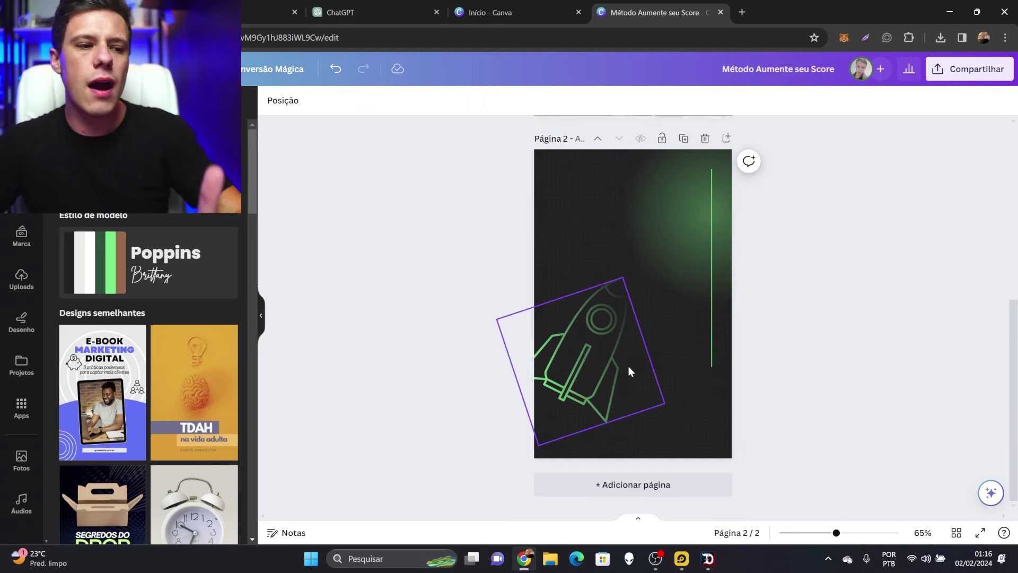
{"action": "left_click_drag", "start_coordinate": [616, 368], "coordinate": [587, 443]}
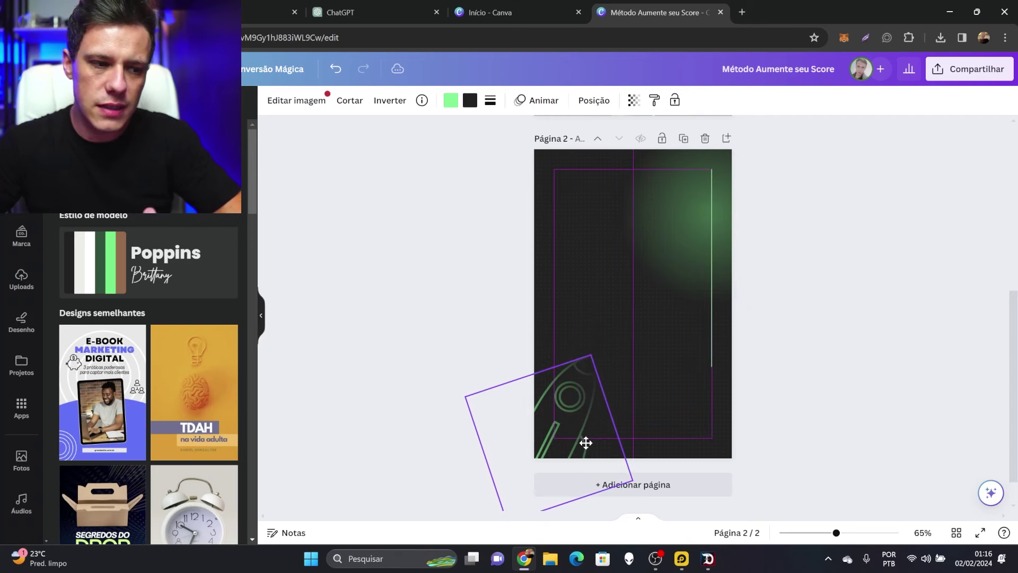
{"action": "left_click", "coordinate": [825, 263]}
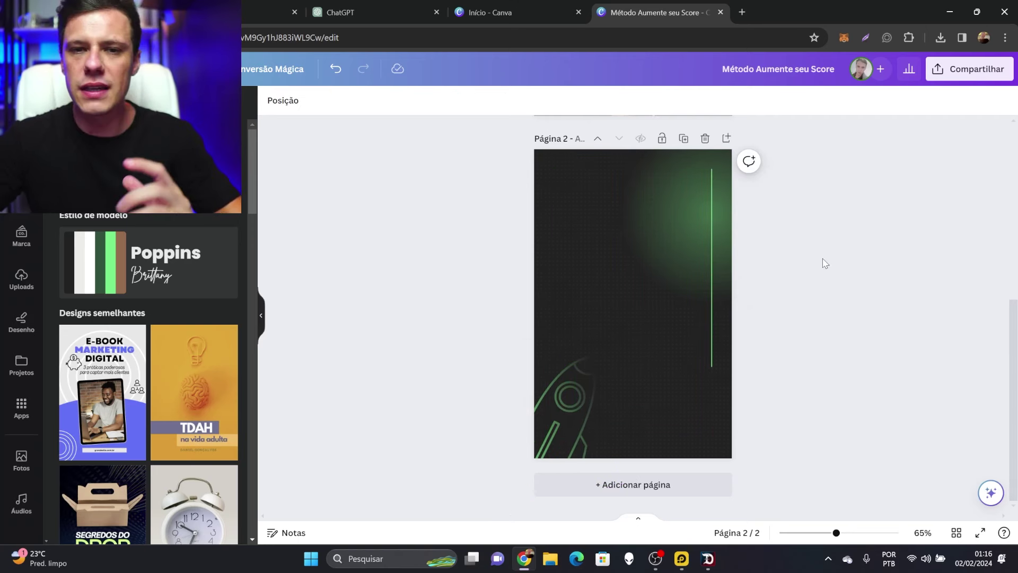
Select the ebook's Introdução text in the ChatGPT answer
{"action": "scroll", "coordinate": [822, 262], "scroll_direction": "up", "scroll_amount": 6}
{"action": "scroll", "coordinate": [682, 351], "scroll_direction": "down", "scroll_amount": 6}
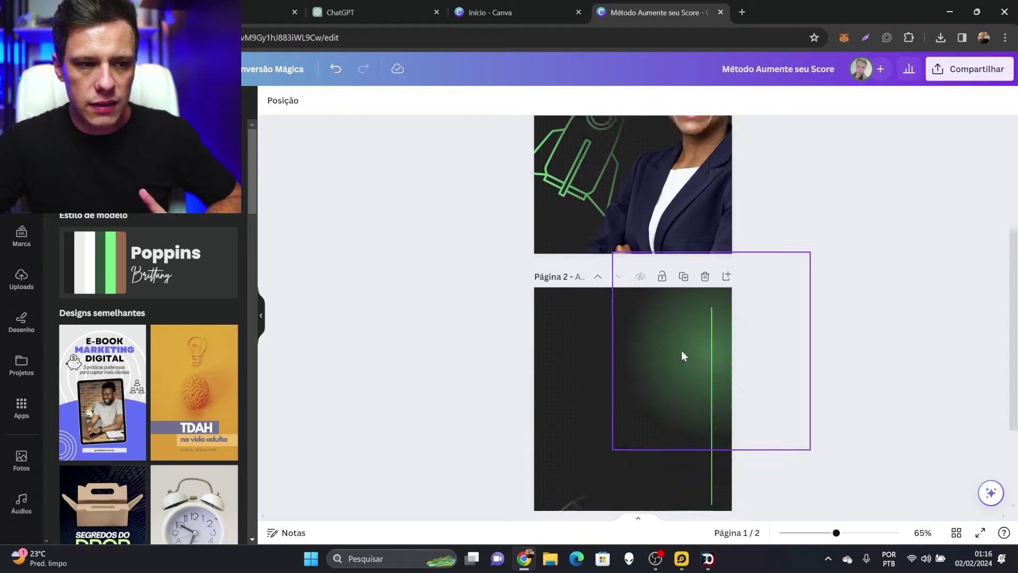
{"action": "scroll", "coordinate": [710, 408], "scroll_direction": "up", "scroll_amount": 4}
{"action": "scroll", "coordinate": [710, 404], "scroll_direction": "up", "scroll_amount": 4}
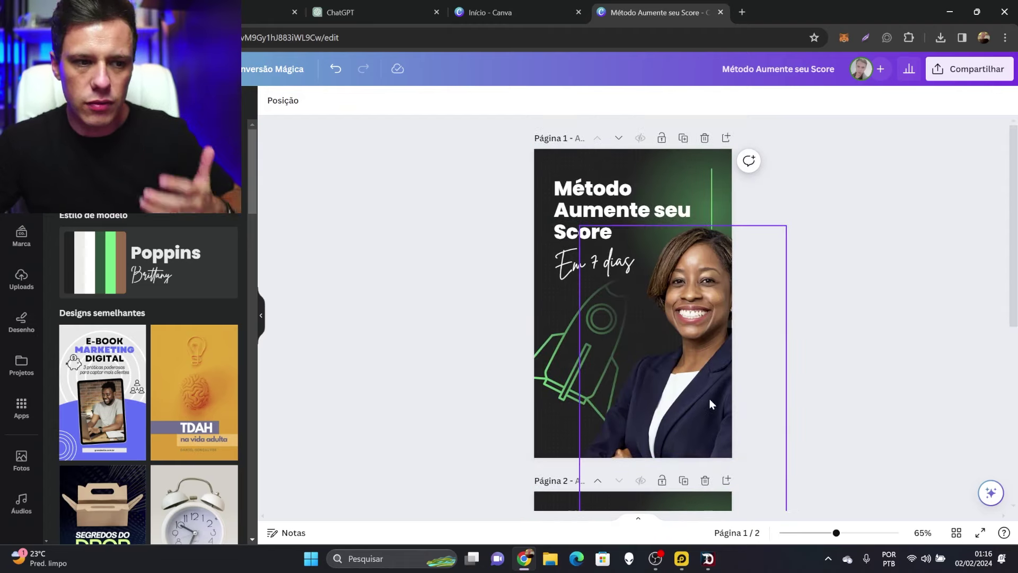
{"action": "scroll", "coordinate": [711, 400], "scroll_direction": "down", "scroll_amount": 6}
{"action": "left_click", "coordinate": [361, 12]}
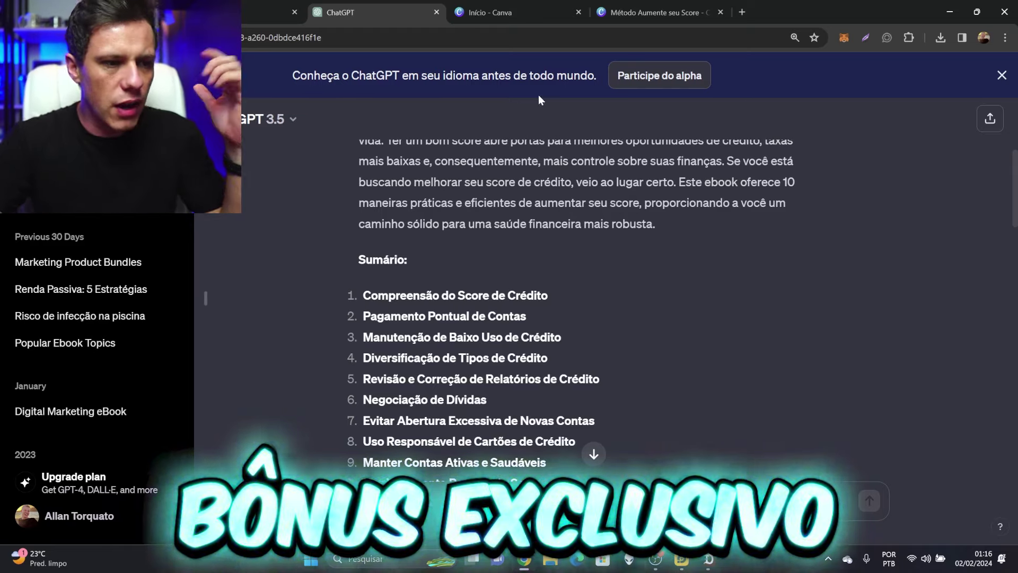
{"action": "scroll", "coordinate": [615, 275], "scroll_direction": "up", "scroll_amount": 2}
{"action": "scroll", "coordinate": [615, 275], "scroll_direction": "down", "scroll_amount": 1}
{"action": "scroll", "coordinate": [612, 270], "scroll_direction": "up", "scroll_amount": 2}
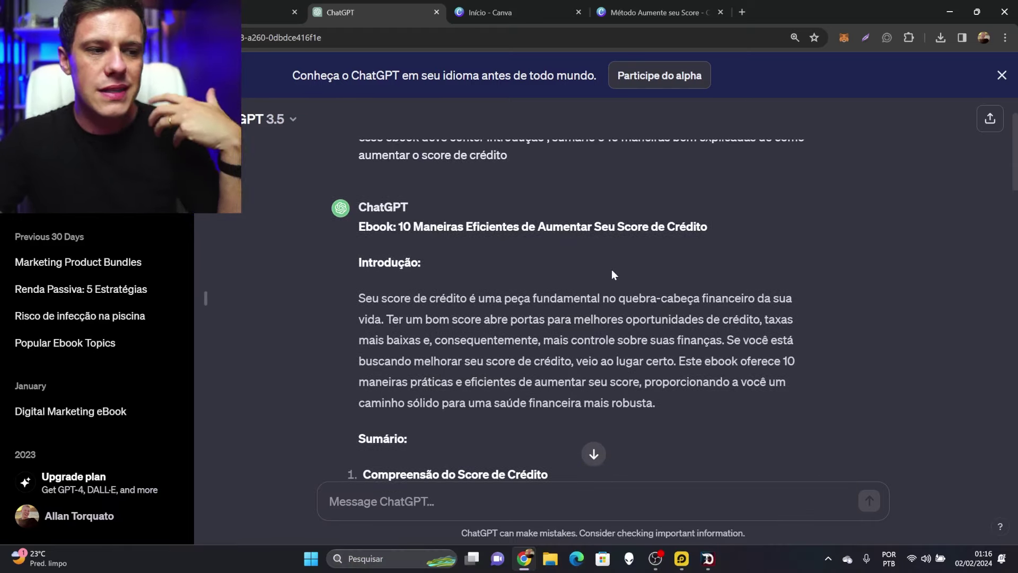
{"action": "scroll", "coordinate": [612, 269], "scroll_direction": "down", "scroll_amount": 1}
{"action": "scroll", "coordinate": [612, 270], "scroll_direction": "up", "scroll_amount": 1}
{"action": "scroll", "coordinate": [453, 263], "scroll_direction": "down", "scroll_amount": 1}
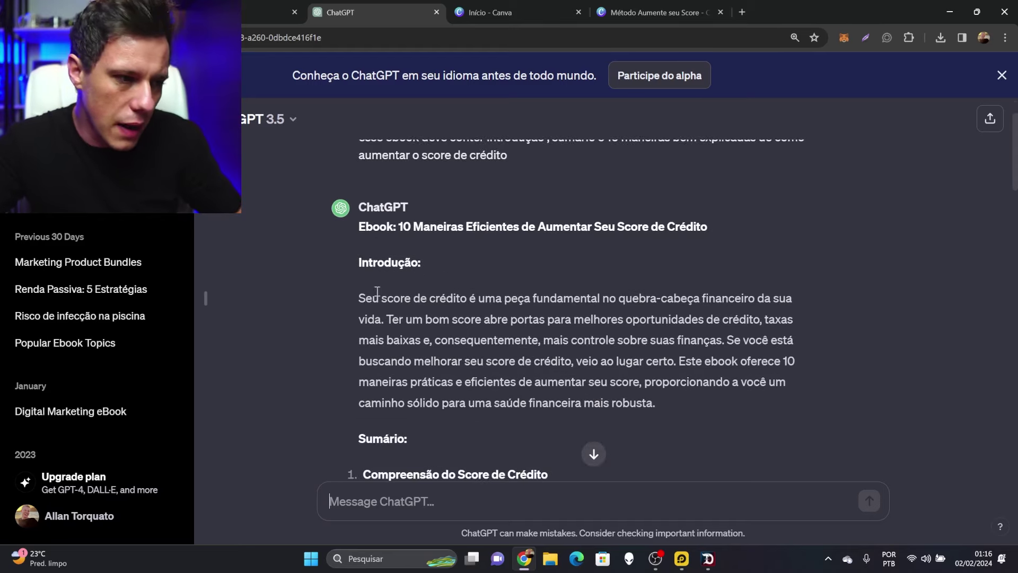
{"action": "left_click_drag", "start_coordinate": [357, 300], "coordinate": [663, 405]}
{"action": "key", "text": "ctrl+c"}
{"action": "left_click", "coordinate": [499, 12]}
Paste the introduction into a new body text box on page 2 and left-align it
{"action": "left_click", "coordinate": [655, 12]}
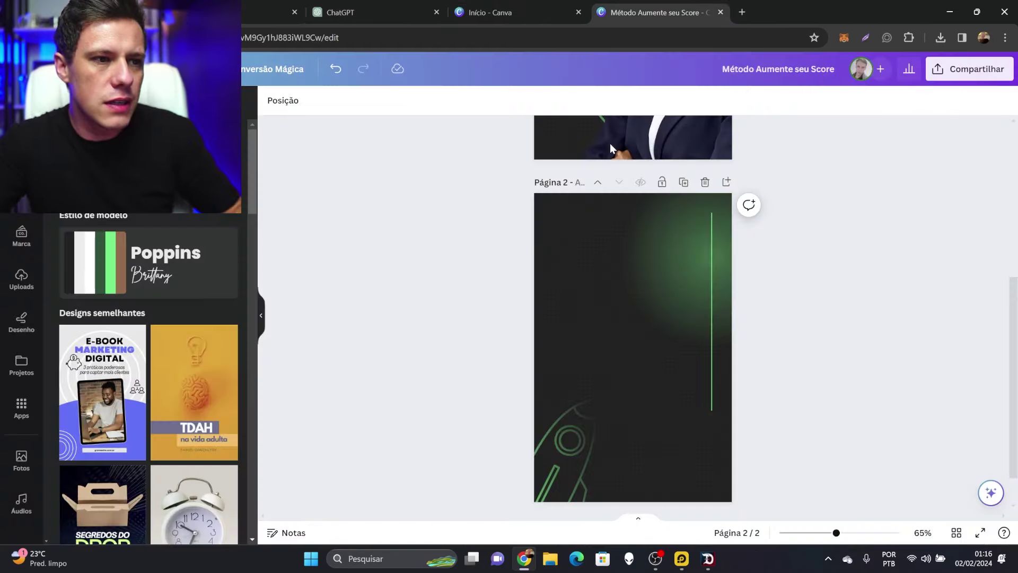
{"action": "left_click", "coordinate": [22, 193]}
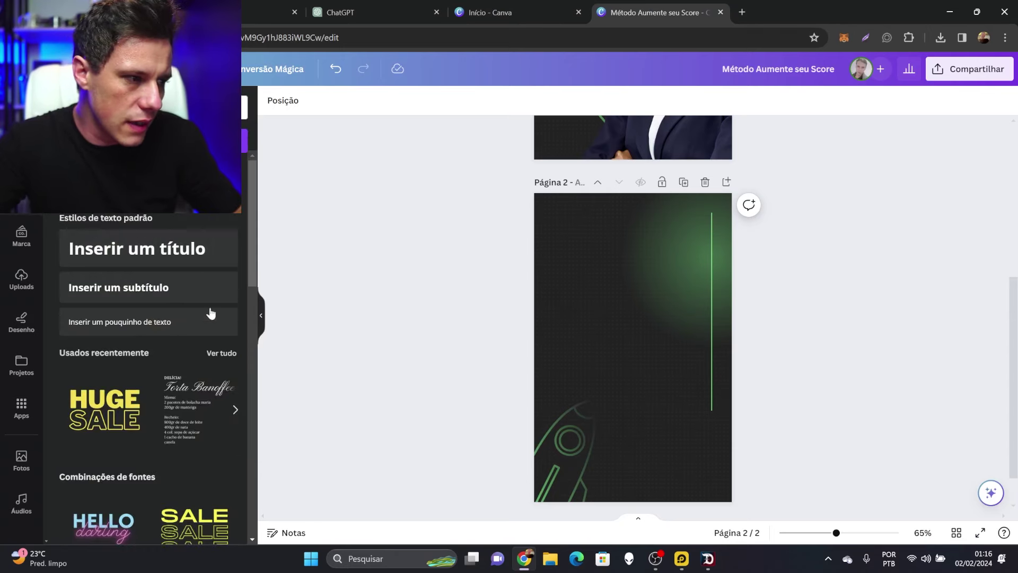
{"action": "left_click", "coordinate": [146, 330]}
{"action": "key", "text": "ctrl+v"}
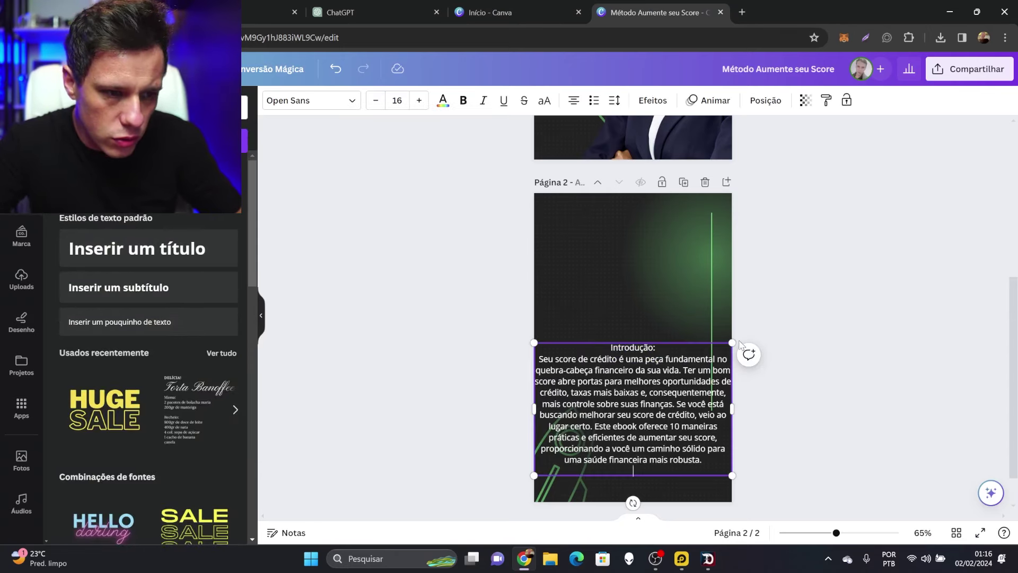
{"action": "triple_click", "coordinate": [665, 411]}
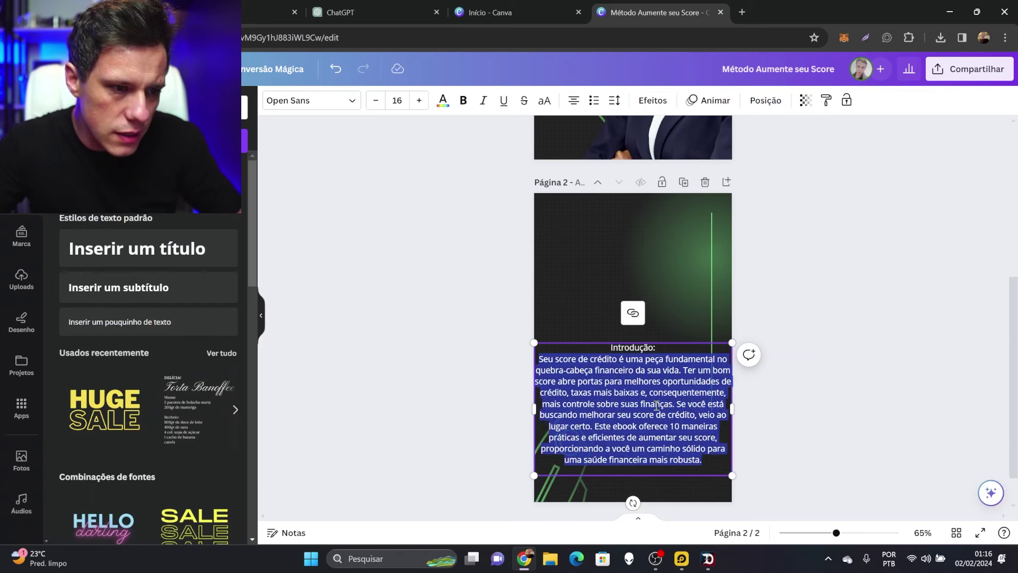
{"action": "left_click", "coordinate": [573, 101]}
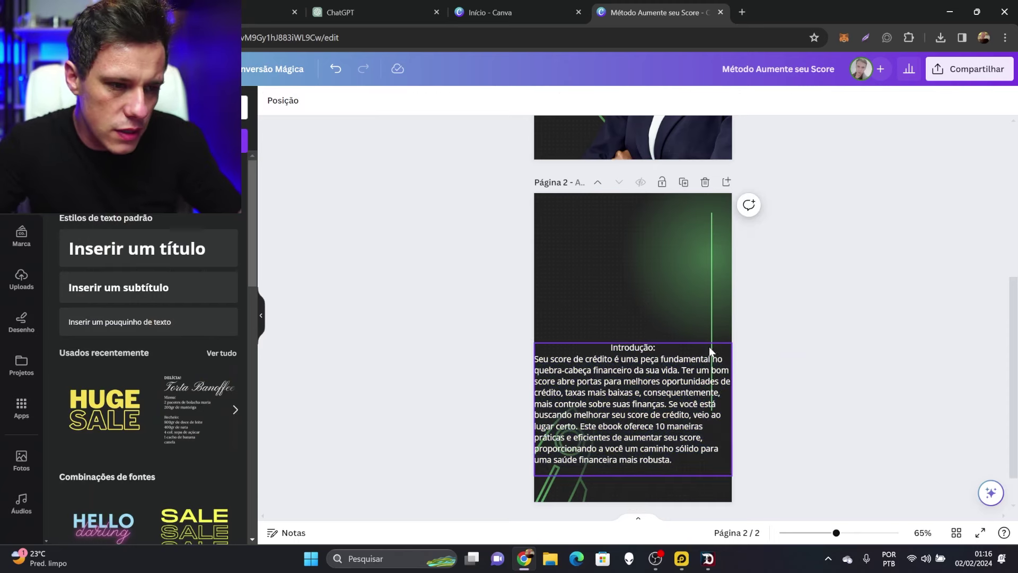
Move the intro text box higher, narrow it, adjust its font size and center it
{"action": "left_click_drag", "start_coordinate": [708, 346], "coordinate": [709, 254]}
{"action": "left_click_drag", "start_coordinate": [732, 382], "coordinate": [703, 364]}
{"action": "triple_click", "coordinate": [537, 350]}
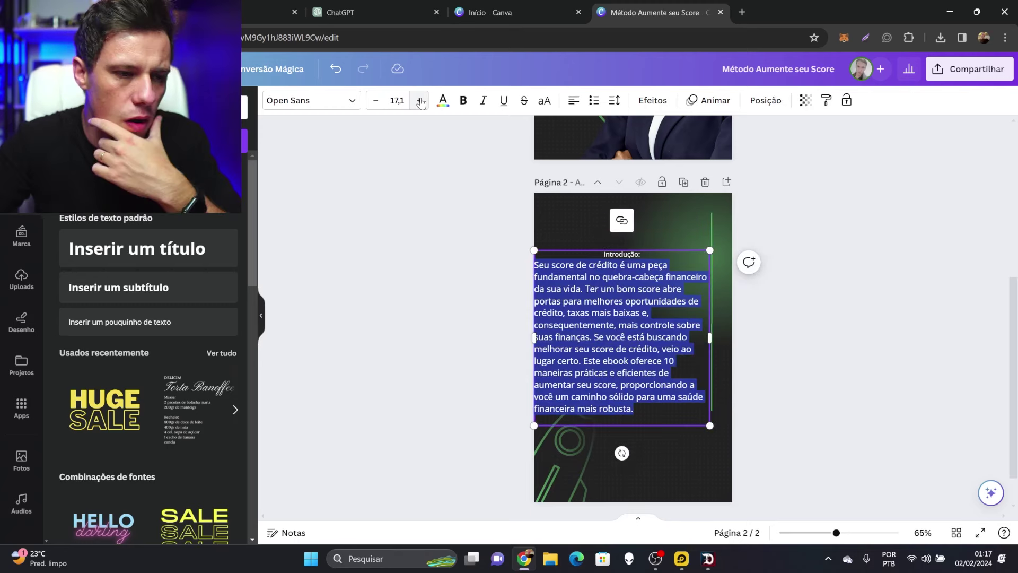
{"action": "left_click", "coordinate": [419, 101]}
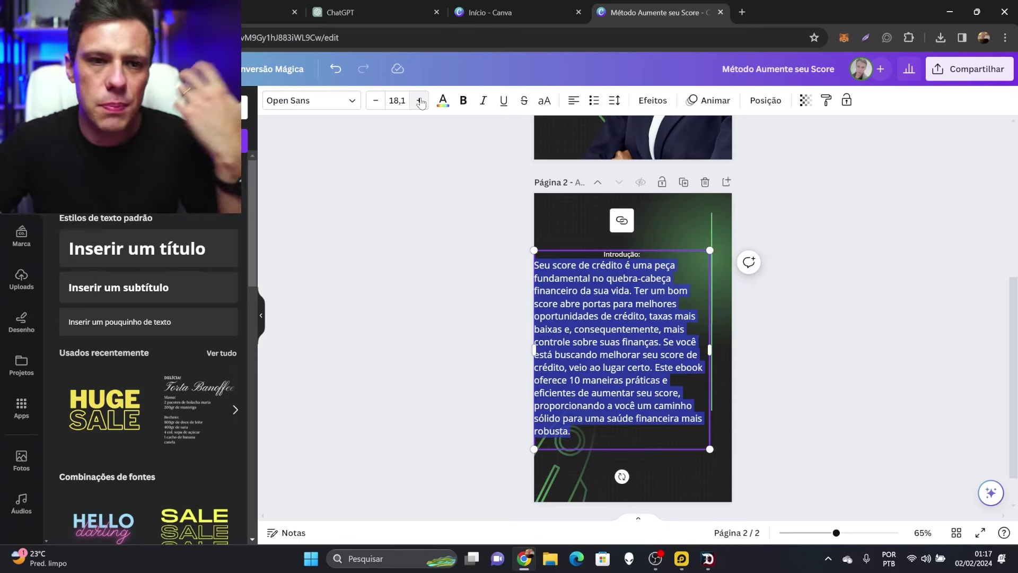
{"action": "left_click", "coordinate": [420, 102]}
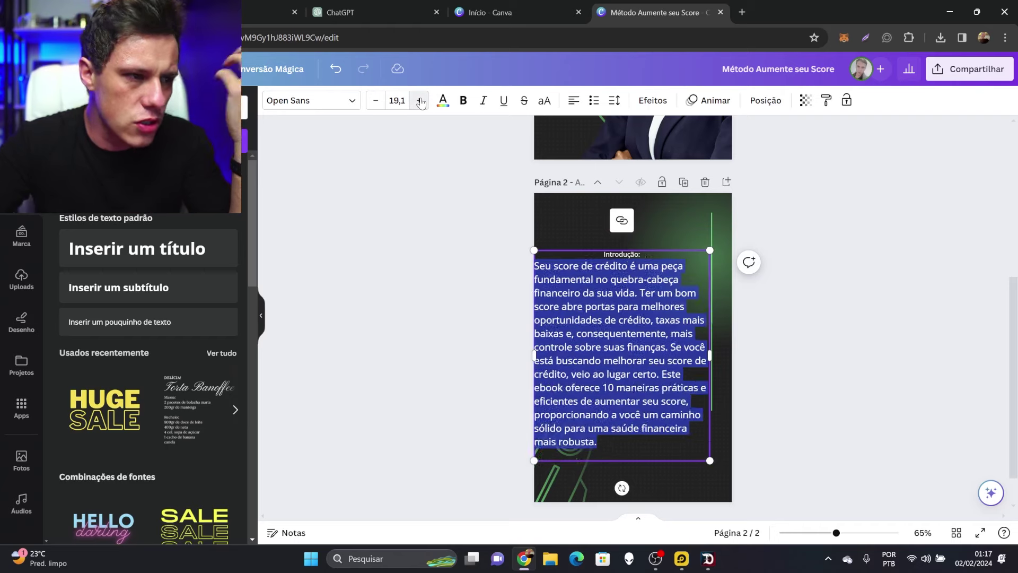
{"action": "left_click", "coordinate": [377, 100]}
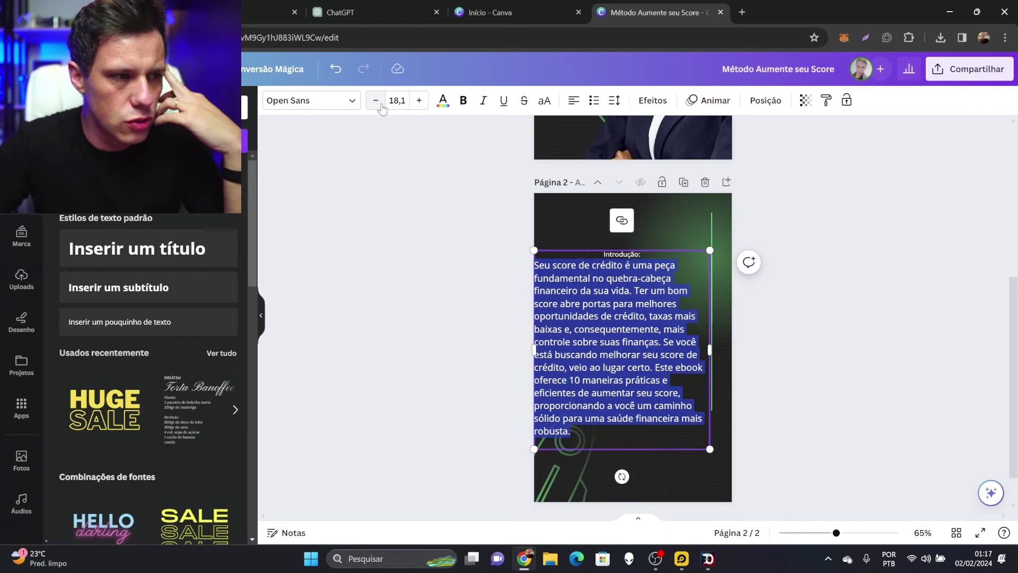
{"action": "left_click", "coordinate": [504, 212]}
{"action": "left_click_drag", "start_coordinate": [652, 313], "coordinate": [660, 294]}
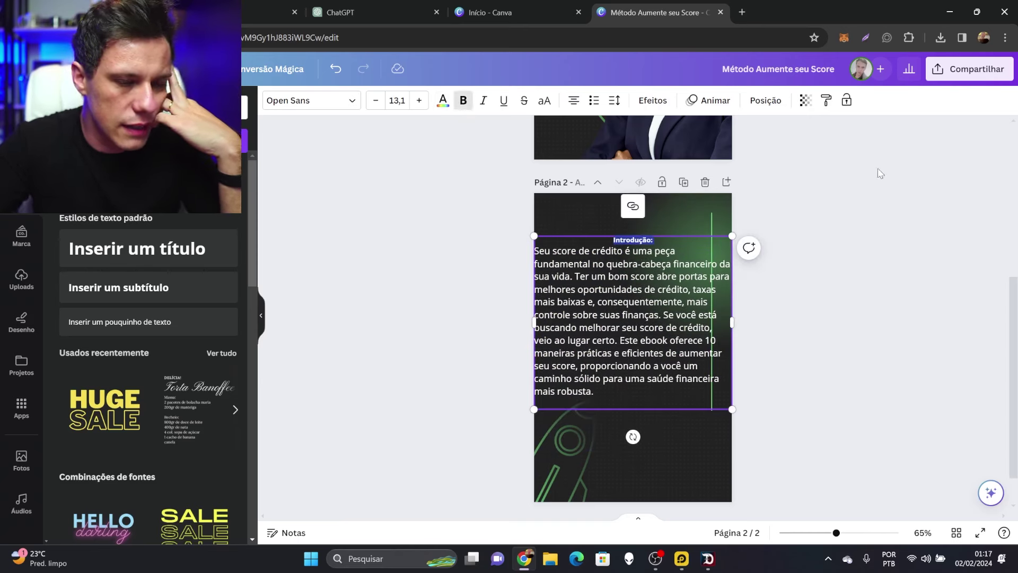
Enlarge 'Introdução:' into a heading, shrink and raise the text box, and duplicate page 2 as page 3
{"action": "left_click", "coordinate": [419, 100]}
{"action": "left_click", "coordinate": [419, 100]}
{"action": "left_click", "coordinate": [419, 100]}
{"action": "left_click", "coordinate": [419, 100]}
{"action": "left_click", "coordinate": [419, 100]}
{"action": "left_click", "coordinate": [419, 100]}
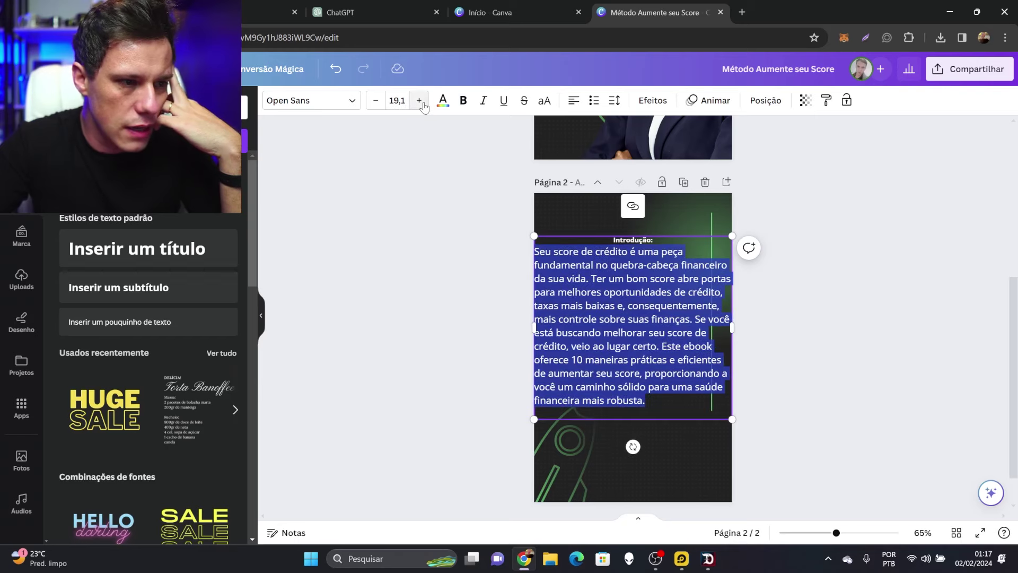
{"action": "left_click", "coordinate": [419, 101]}
{"action": "key", "text": "ctrl+z"}
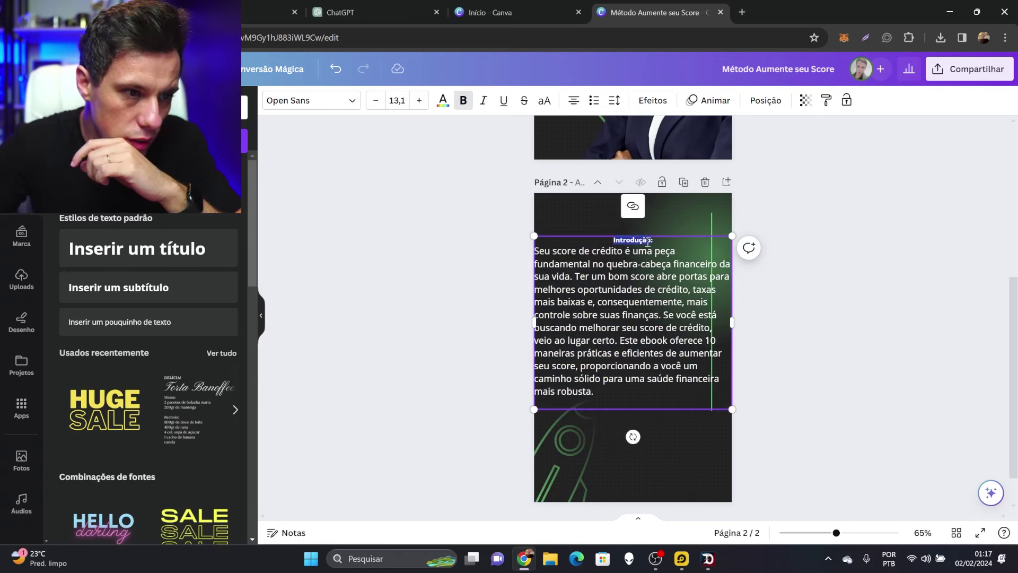
{"action": "key", "text": "ctrl+z"}
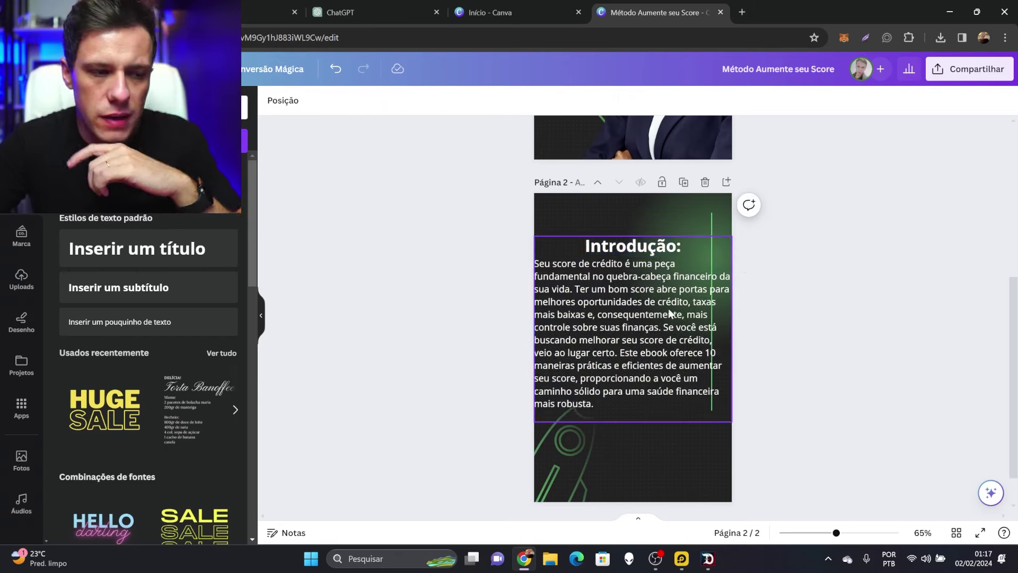
{"action": "left_click", "coordinate": [722, 249]}
{"action": "left_click_drag", "start_coordinate": [732, 237], "coordinate": [703, 262]}
{"action": "left_click_drag", "start_coordinate": [651, 316], "coordinate": [659, 283]}
{"action": "left_click", "coordinate": [882, 244]}
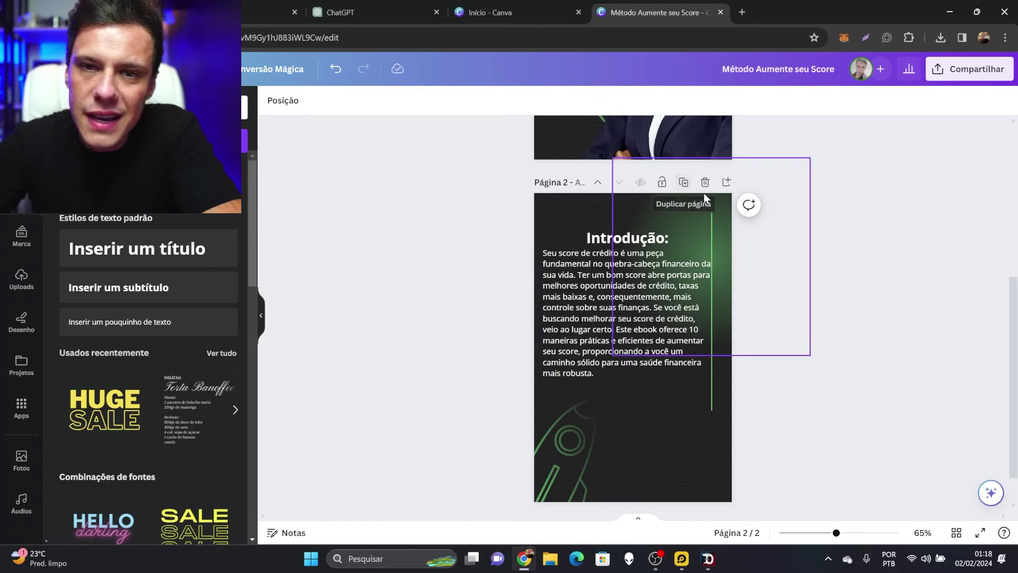
{"action": "left_click", "coordinate": [684, 182]}
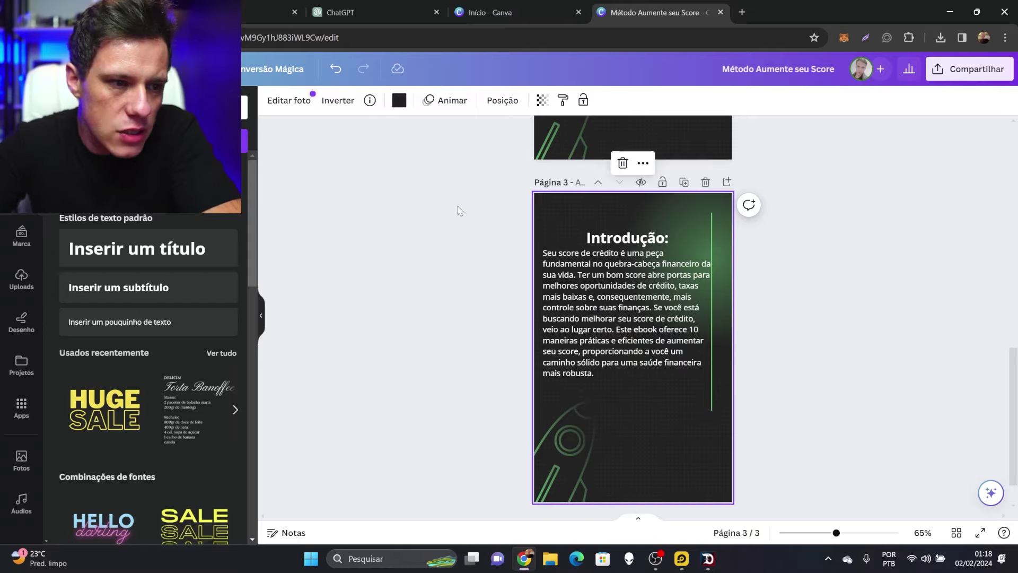
{"action": "left_click", "coordinate": [403, 8]}
Select the Sumário list of ten chapter titles in the ChatGPT conversation
{"action": "scroll", "coordinate": [690, 207], "scroll_direction": "down", "scroll_amount": 3}
{"action": "scroll", "coordinate": [679, 205], "scroll_direction": "down", "scroll_amount": 5}
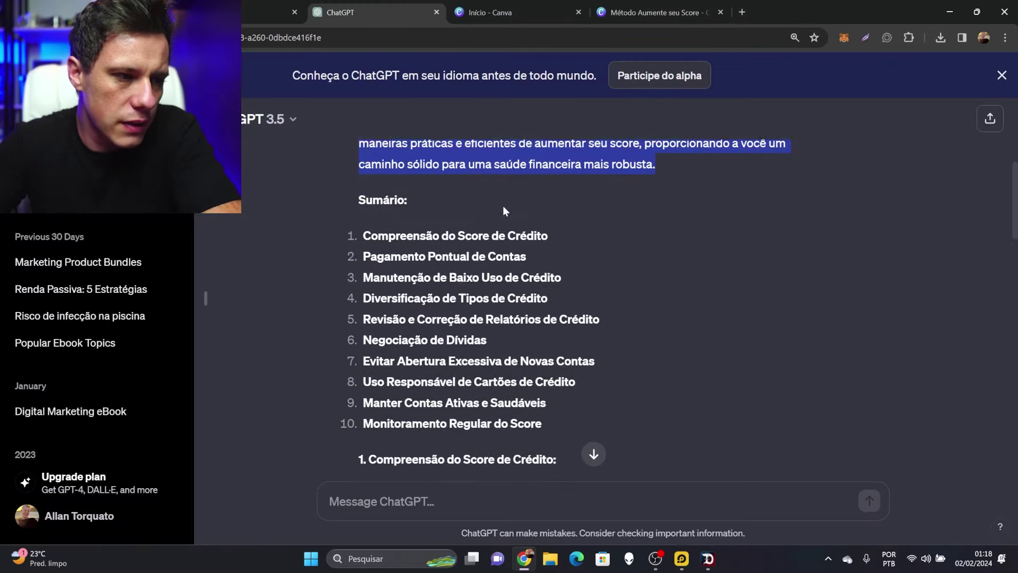
{"action": "scroll", "coordinate": [466, 271], "scroll_direction": "up", "scroll_amount": 3}
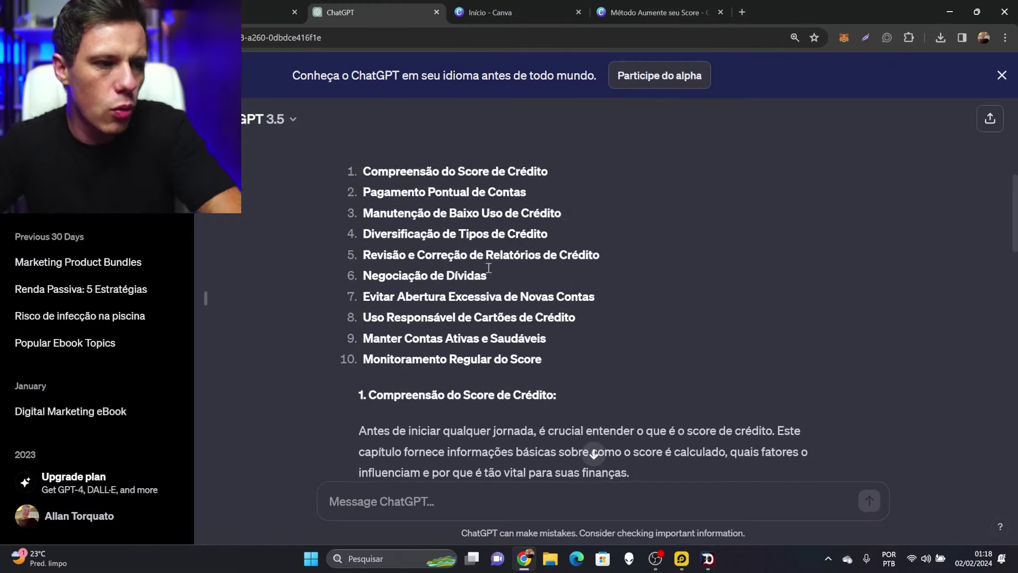
{"action": "scroll", "coordinate": [482, 281], "scroll_direction": "up", "scroll_amount": 2}
{"action": "left_click", "coordinate": [477, 320], "text": "shift"}
{"action": "left_click", "coordinate": [445, 331]}
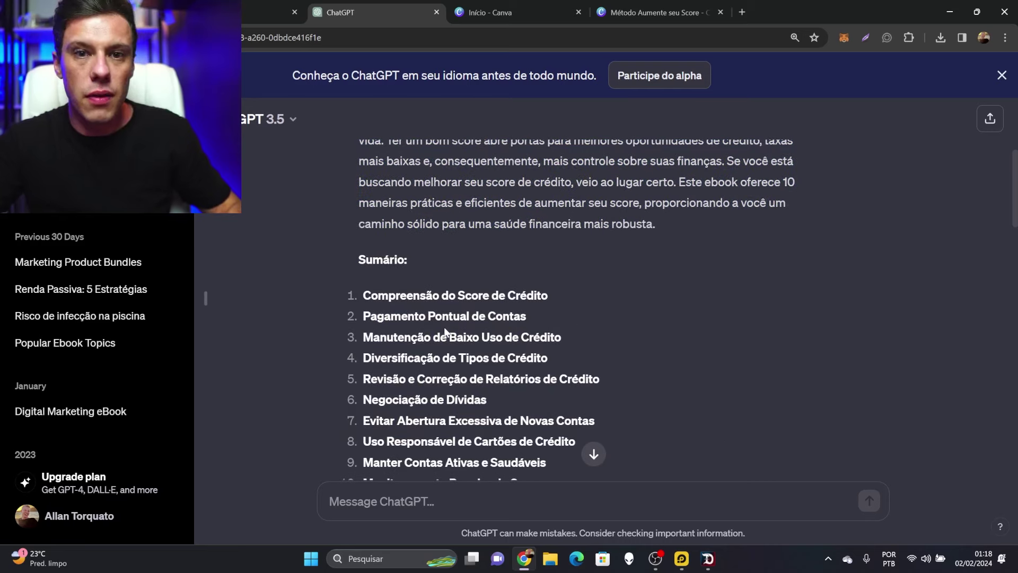
{"action": "left_click_drag", "start_coordinate": [359, 260], "coordinate": [439, 282]}
{"action": "left_click", "coordinate": [358, 262]}
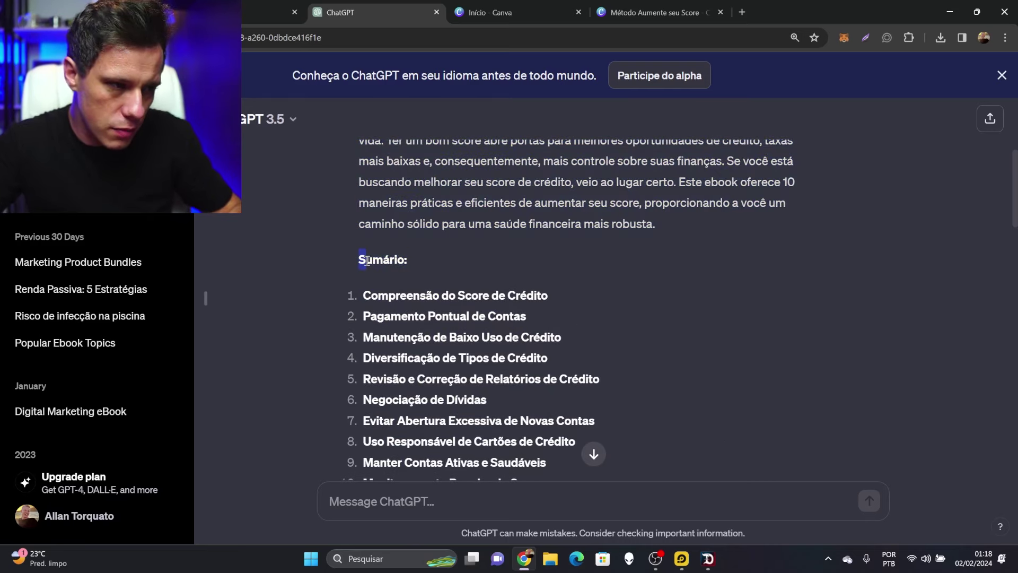
{"action": "left_click_drag", "start_coordinate": [358, 262], "coordinate": [550, 311]}
Back in the Método Aumente seu Score design, remove the Introdução text from page 3
{"action": "left_click", "coordinate": [516, 11]}
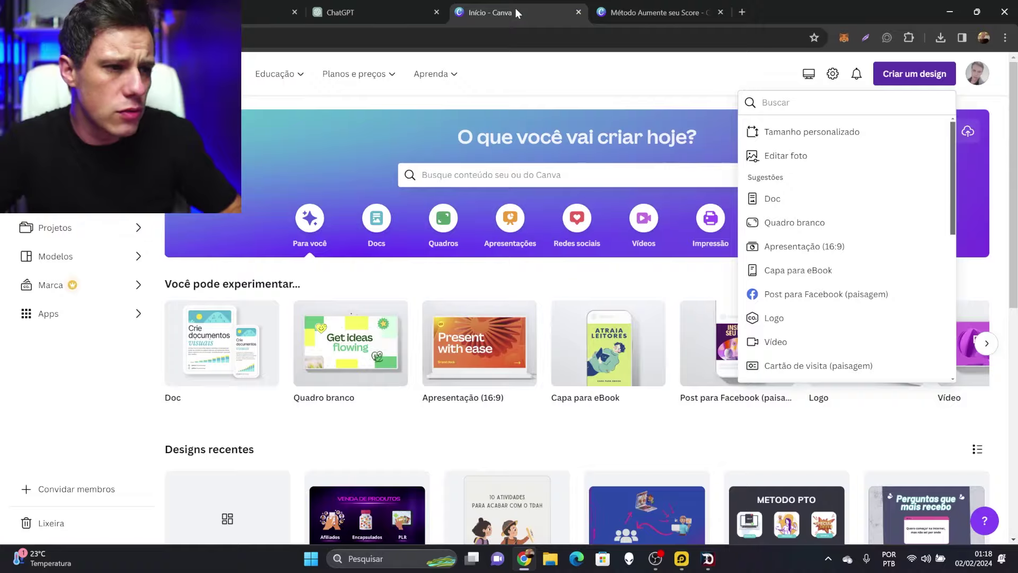
{"action": "left_click", "coordinate": [653, 12]}
{"action": "key", "text": "ctrl+z"}
{"action": "key", "text": "ctrl+z"}
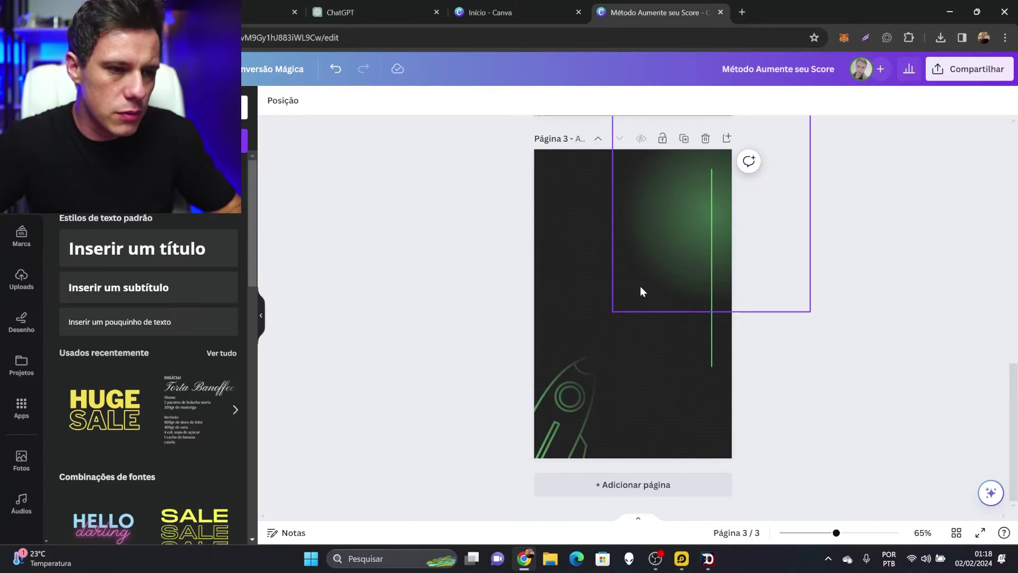
Paste the Sumário list onto page 3, move it up, left-align it and shrink its box
{"action": "key", "text": "ctrl+z"}
{"action": "key", "text": "ctrl+y"}
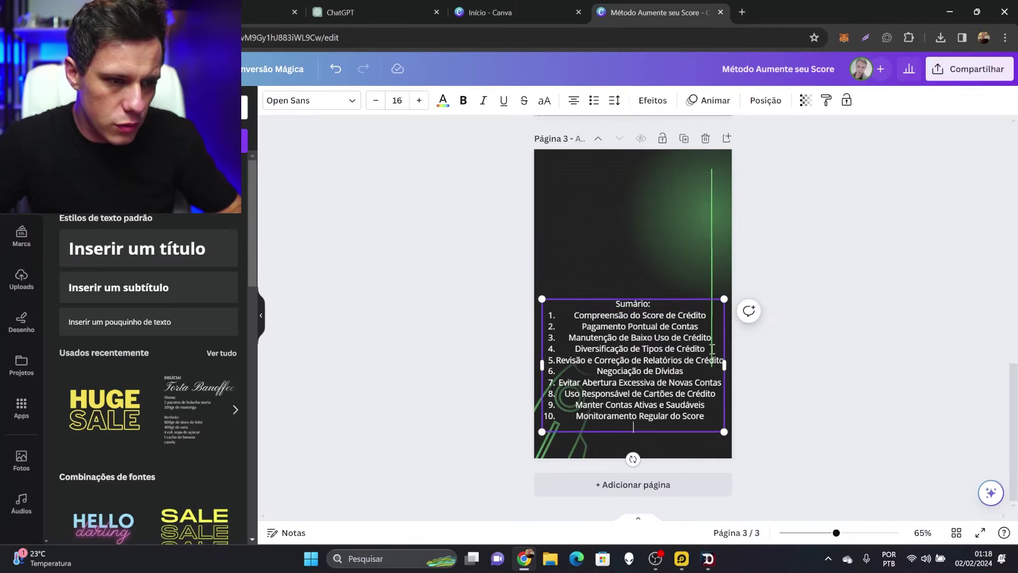
{"action": "left_click_drag", "start_coordinate": [652, 287], "coordinate": [646, 252]}
{"action": "left_click", "coordinate": [572, 101]}
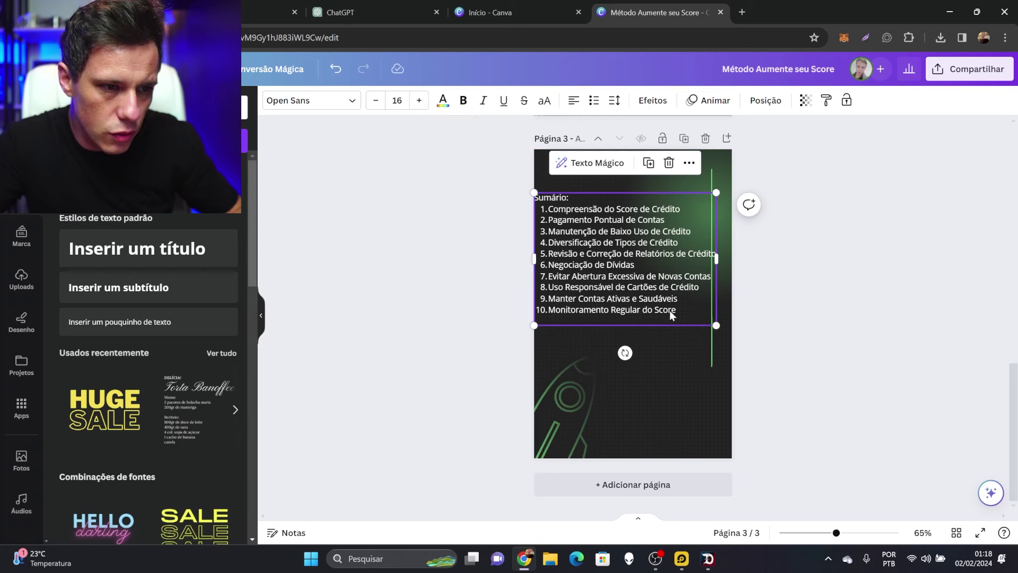
{"action": "left_click_drag", "start_coordinate": [716, 326], "coordinate": [704, 317]}
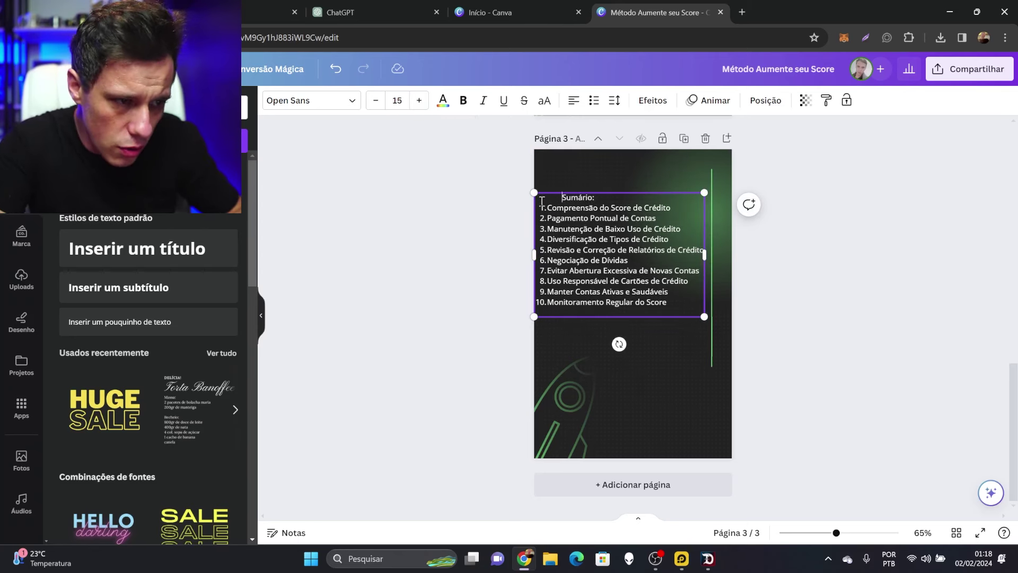
Make the Sumário: heading bold at size 22 and remove its leading spaces
{"action": "key", "text": "shift+End"}
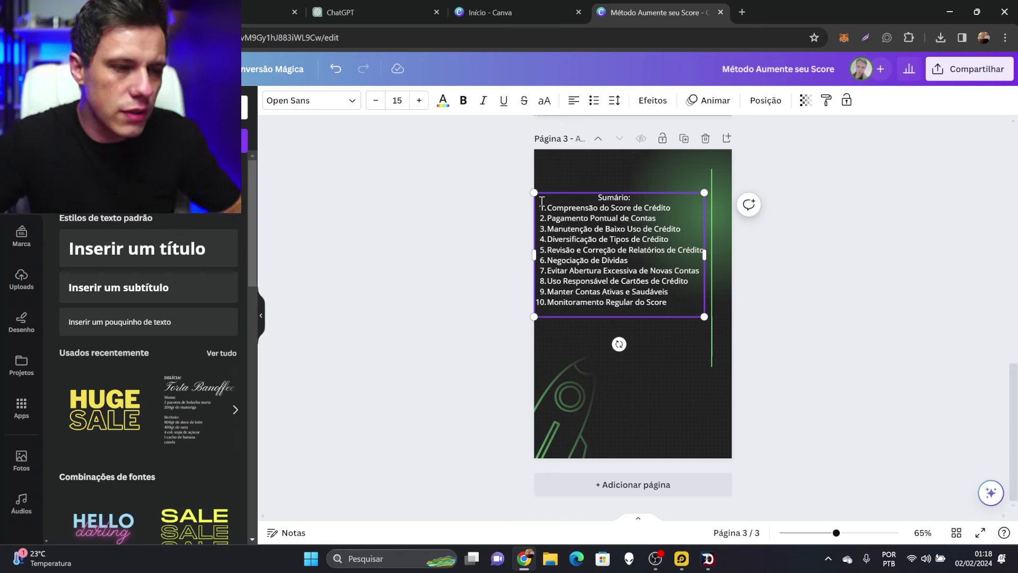
{"action": "left_click", "coordinate": [462, 101]}
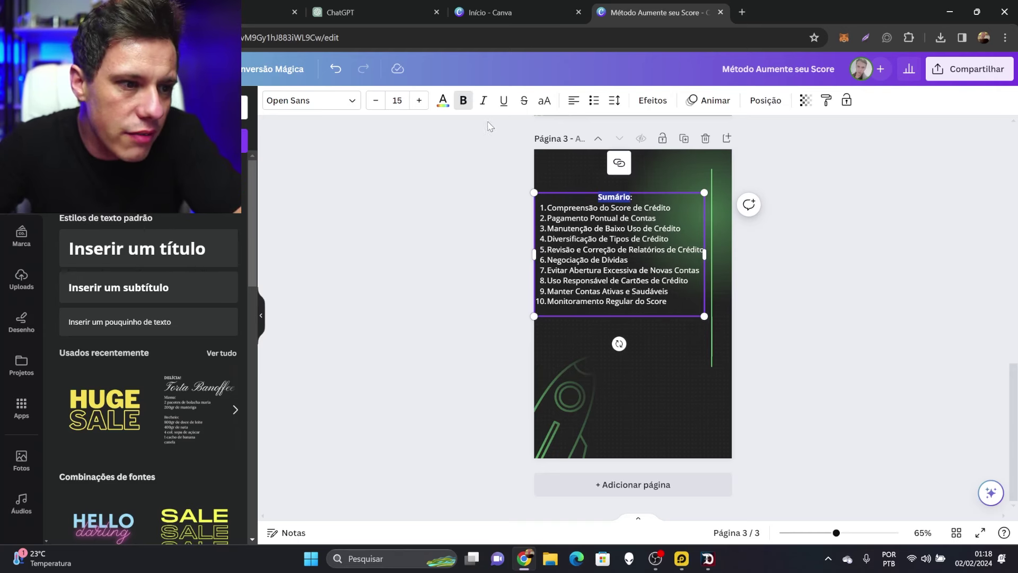
{"action": "left_click", "coordinate": [419, 100]}
{"action": "left_click", "coordinate": [419, 100]}
{"action": "left_click", "coordinate": [419, 100]}
{"action": "left_click", "coordinate": [419, 100]}
{"action": "left_click", "coordinate": [419, 101]}
{"action": "left_click", "coordinate": [419, 100]}
{"action": "left_click", "coordinate": [419, 100]}
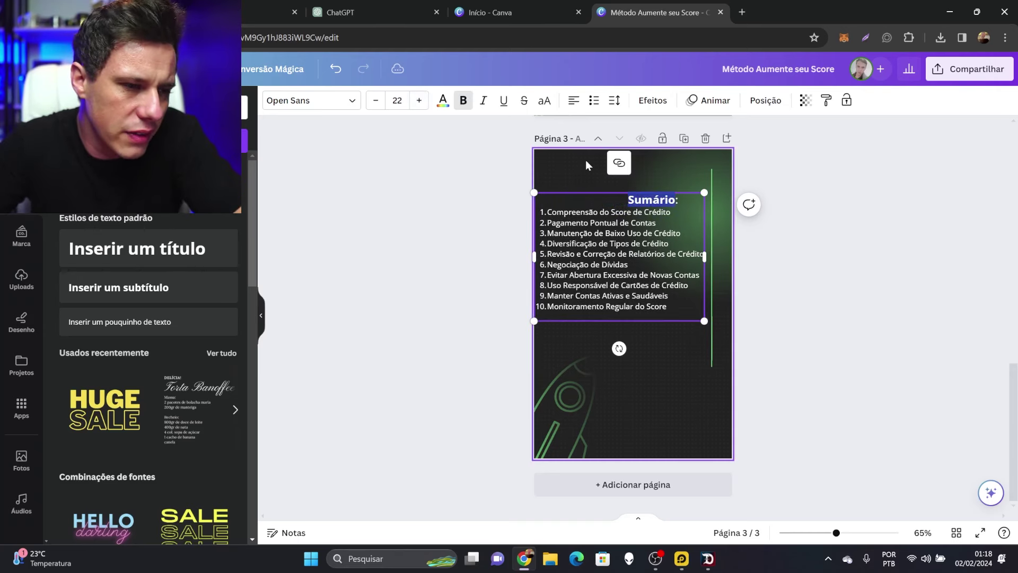
{"action": "left_click", "coordinate": [629, 200]}
{"action": "key", "text": "BackSpace"}
{"action": "key", "text": "BackSpace"}
{"action": "key", "text": "BackSpace"}
{"action": "key", "text": "BackSpace"}
{"action": "key", "text": "BackSpace"}
{"action": "key", "text": "BackSpace"}
{"action": "key", "text": "BackSpace"}
{"action": "key", "text": "BackSpace"}
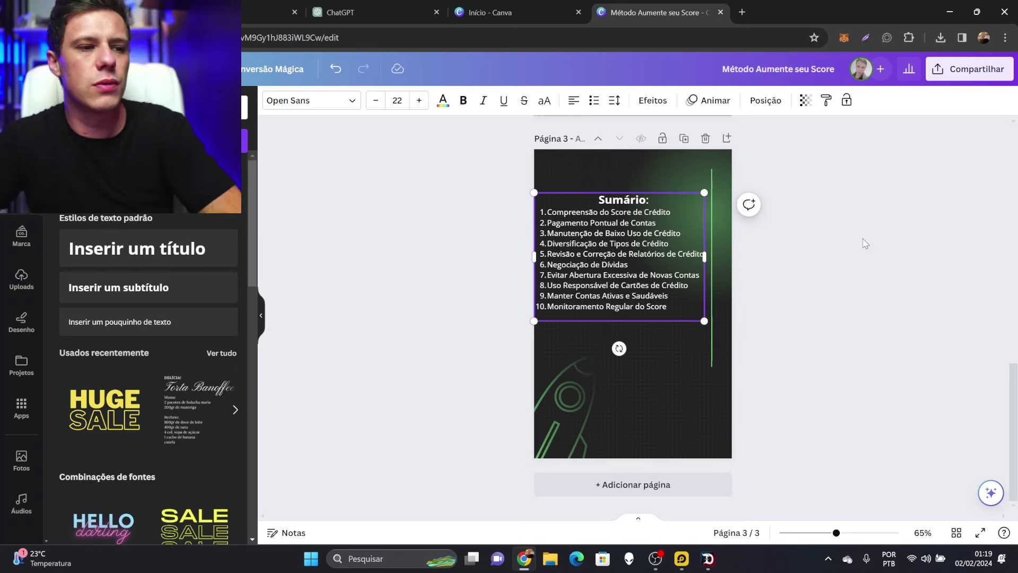
{"action": "left_click", "coordinate": [848, 264]}
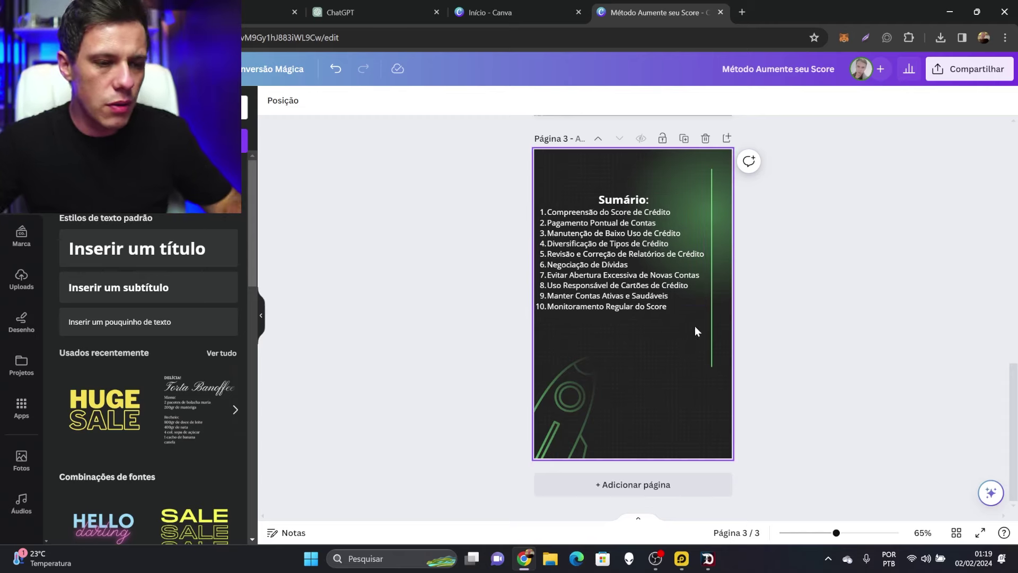
Select the chapter 1 heading and paragraph in ChatGPT
{"action": "scroll", "coordinate": [643, 286], "scroll_direction": "up", "scroll_amount": 6}
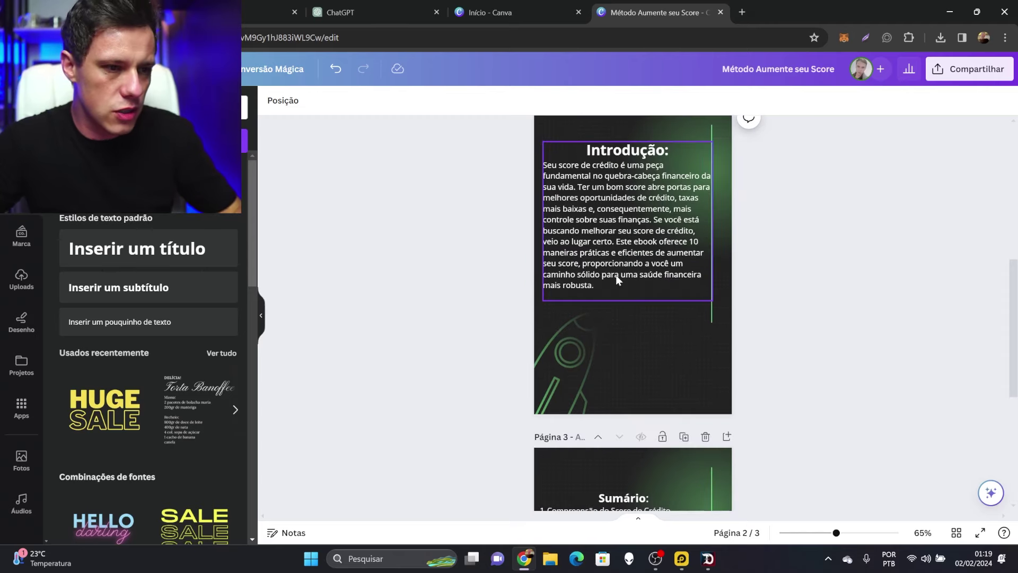
{"action": "scroll", "coordinate": [615, 275], "scroll_direction": "down", "scroll_amount": 5}
{"action": "scroll", "coordinate": [669, 300], "scroll_direction": "up", "scroll_amount": 5}
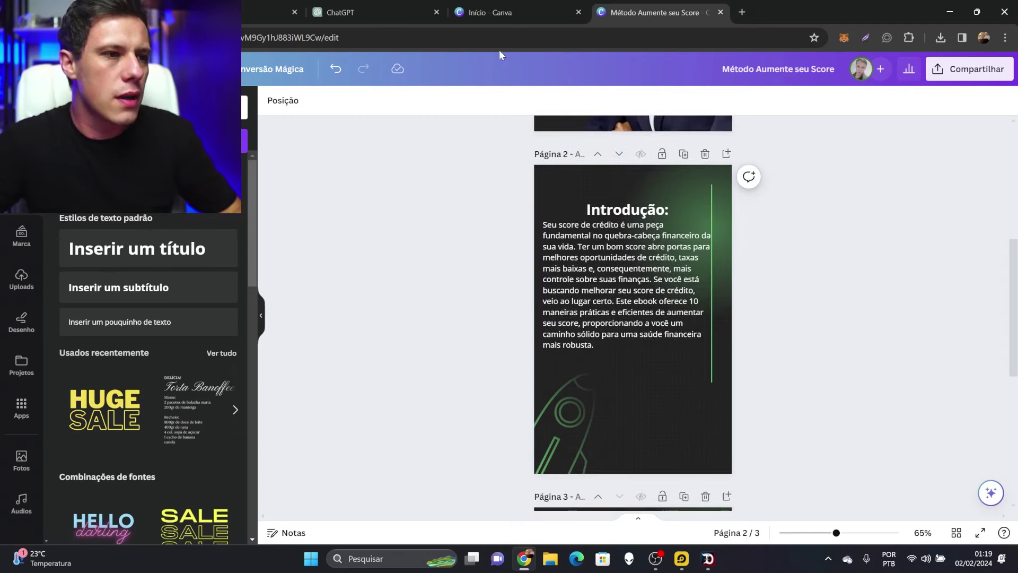
{"action": "left_click", "coordinate": [371, 12]}
{"action": "left_click_drag", "start_coordinate": [654, 205], "coordinate": [681, 306]}
{"action": "key", "text": "ctrl+c"}
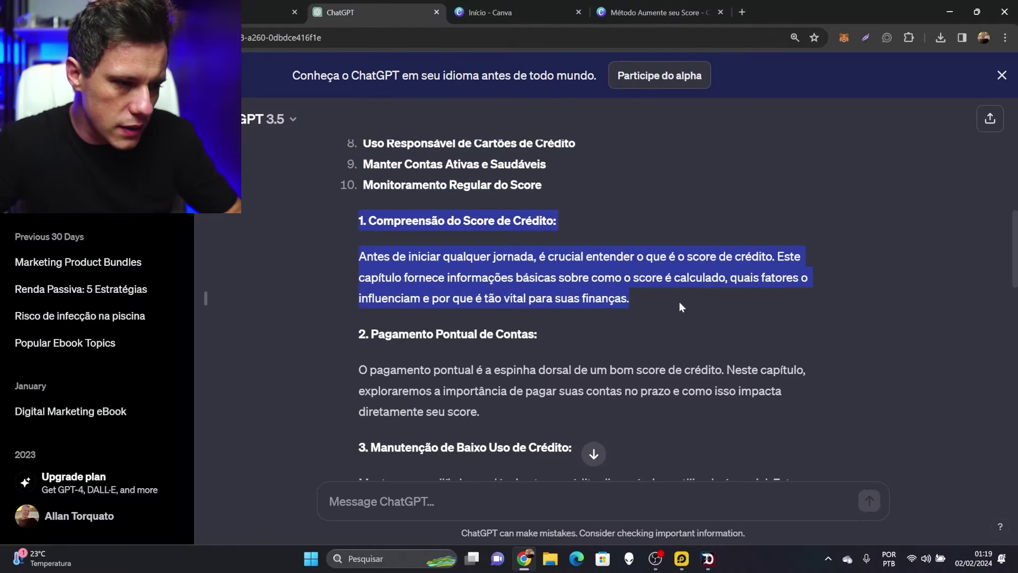
Replace the Sumário box's text with the 'Compreensão do Score de Crédito' chapter 1 text
{"action": "left_click", "coordinate": [658, 11]}
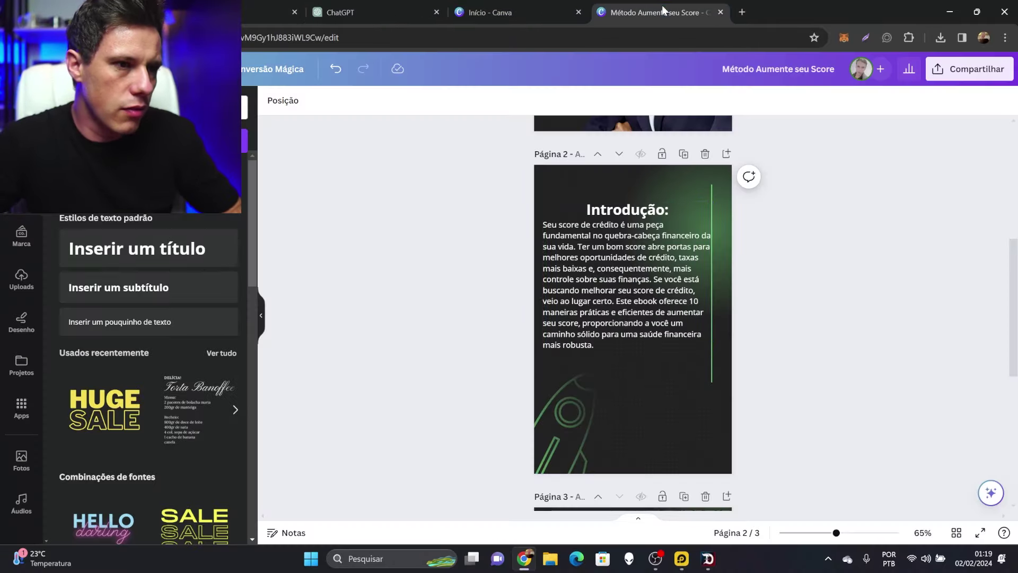
{"action": "scroll", "coordinate": [648, 287], "scroll_direction": "down", "scroll_amount": 5}
{"action": "double_click", "coordinate": [619, 373]}
{"action": "key", "text": "ctrl+a"}
{"action": "key", "text": "BackSpace"}
{"action": "key", "text": "ctrl+v"}
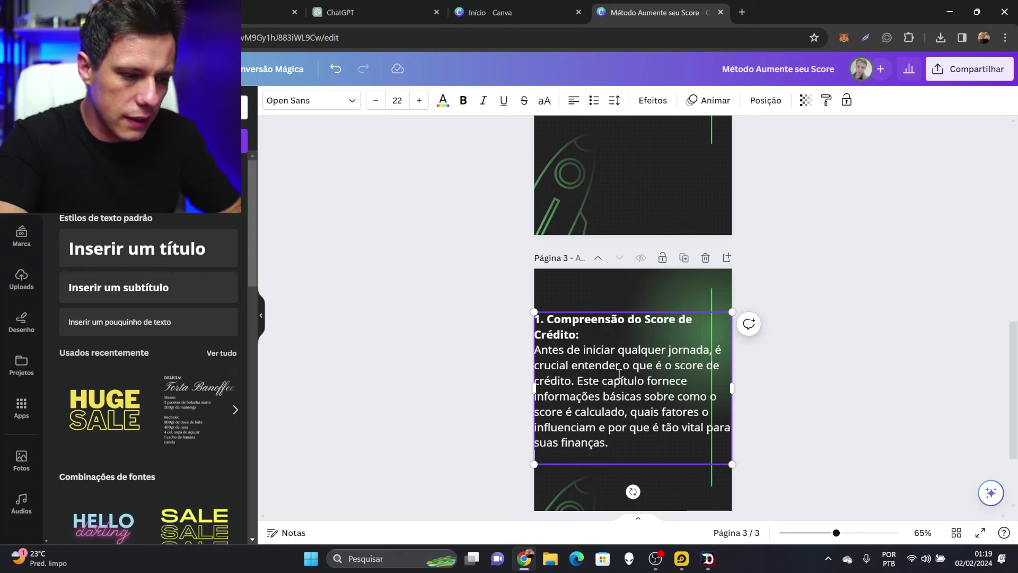
Shrink and nudge the chapter 1 text box to fit page 3
{"action": "left_click_drag", "start_coordinate": [729, 307], "coordinate": [704, 315]}
{"action": "left_click_drag", "start_coordinate": [643, 375], "coordinate": [648, 360]}
{"action": "left_click", "coordinate": [484, 172]}
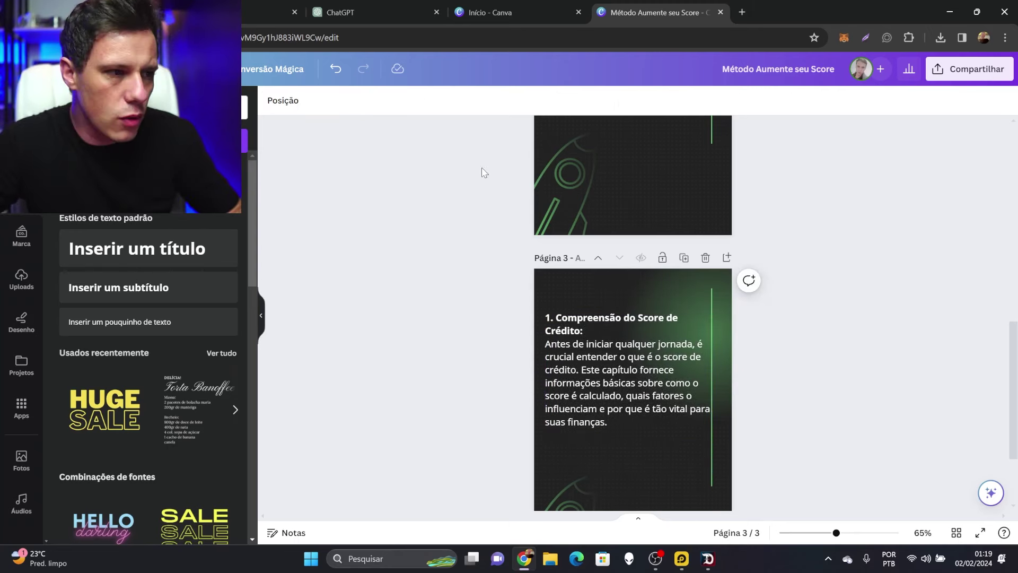
{"action": "left_click", "coordinate": [148, 107]}
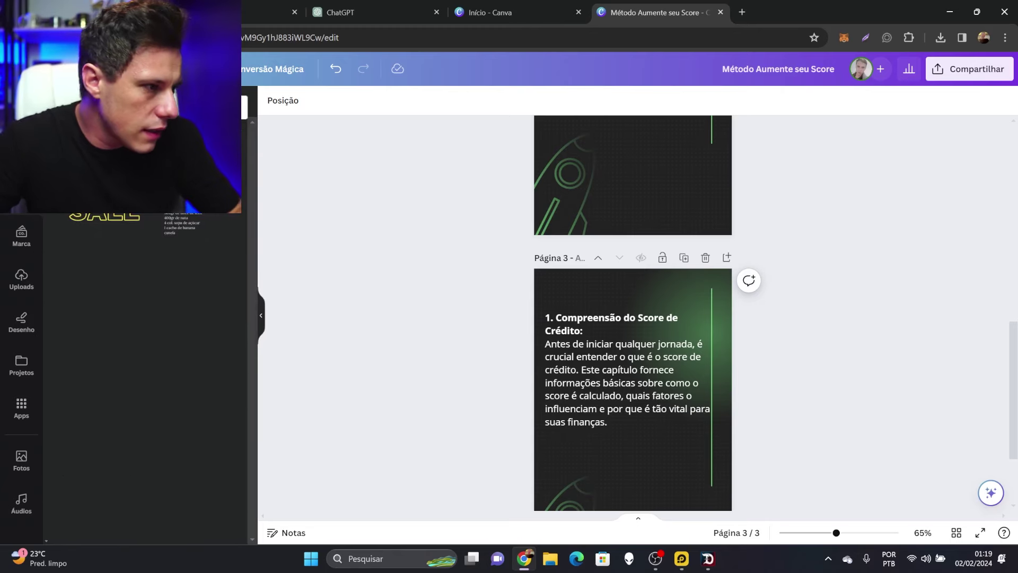
Search elements for 'score' and place a red-yellow-green gauge below the chapter 1 text
{"action": "type", "text": "score"}
{"action": "key", "text": "Return"}
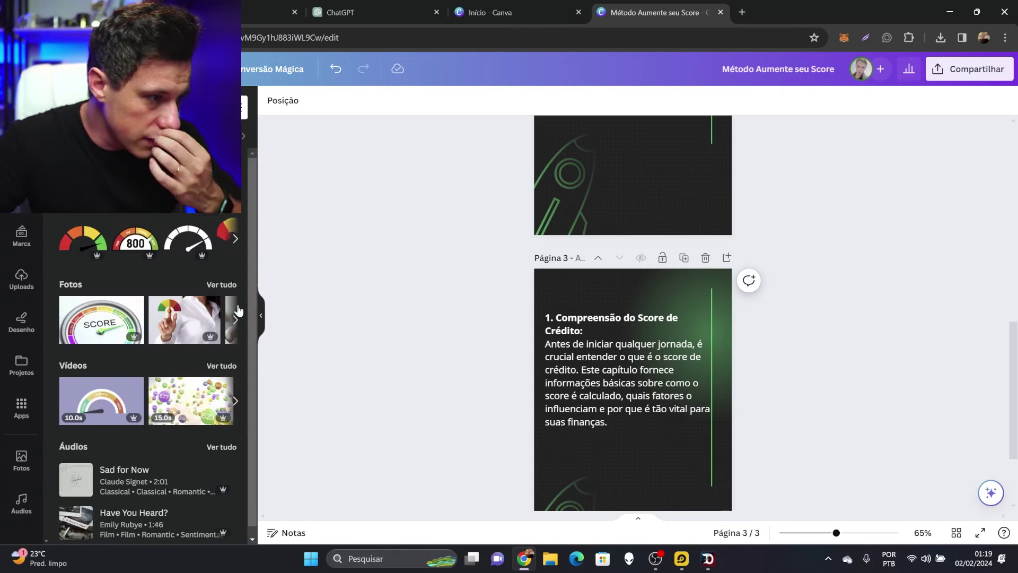
{"action": "left_click", "coordinate": [237, 240]}
{"action": "left_click", "coordinate": [187, 251]}
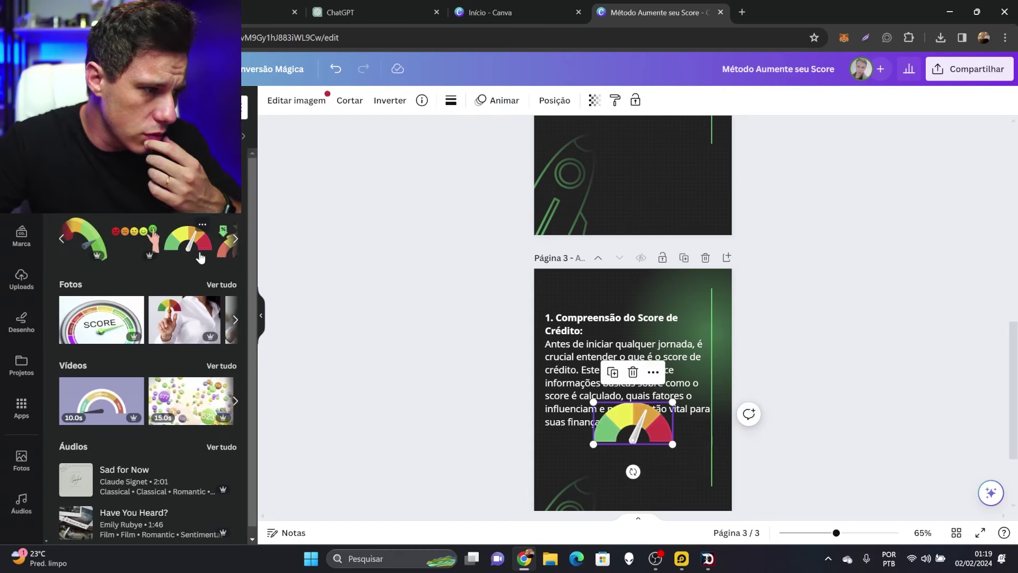
{"action": "left_click_drag", "start_coordinate": [597, 414], "coordinate": [597, 488]}
{"action": "left_click", "coordinate": [754, 425]}
{"action": "scroll", "coordinate": [778, 318], "scroll_direction": "down", "scroll_amount": 2}
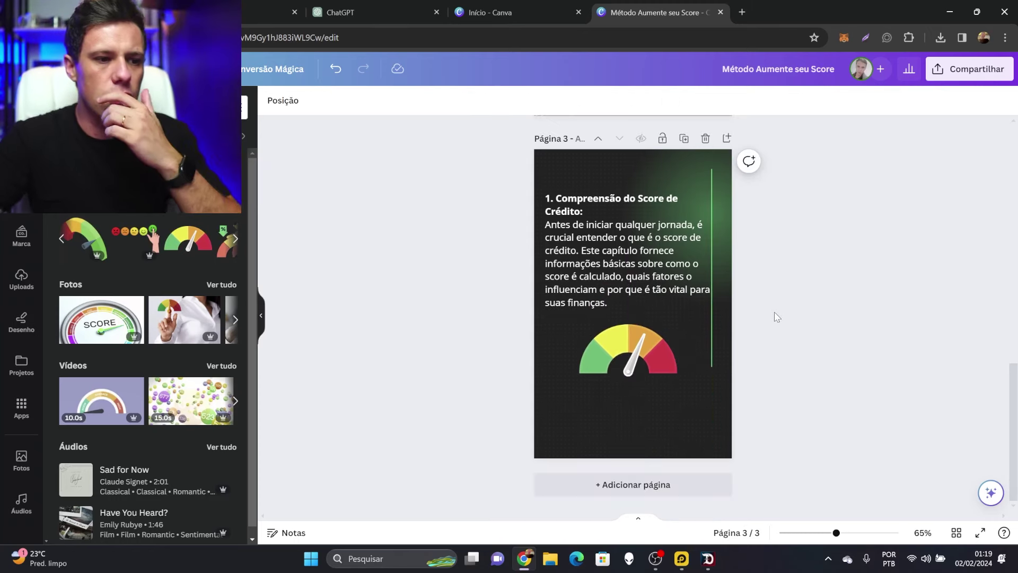
{"action": "left_click_drag", "start_coordinate": [650, 348], "coordinate": [634, 398]}
{"action": "key", "text": "ctrl+z"}
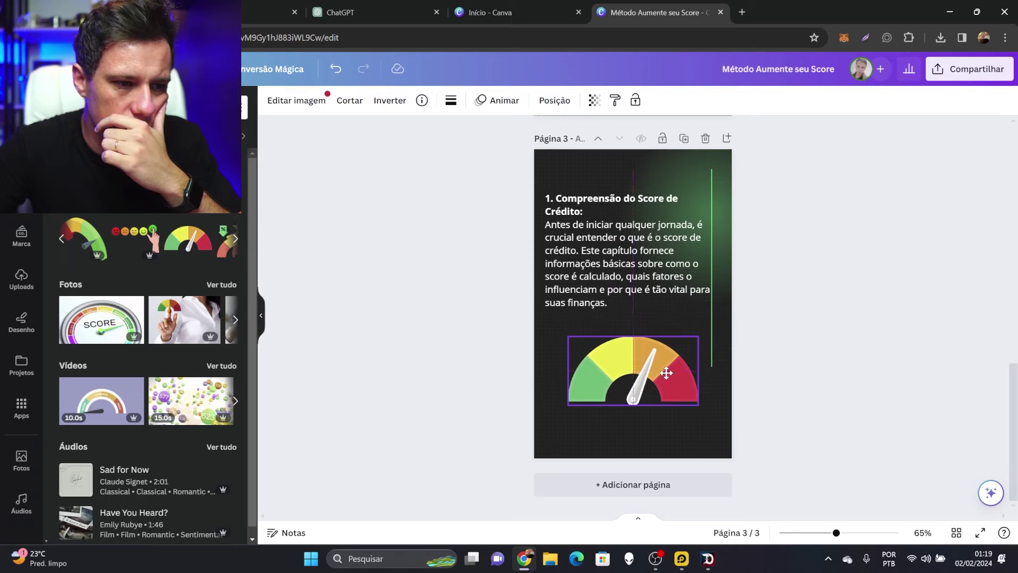
{"action": "left_click", "coordinate": [874, 297]}
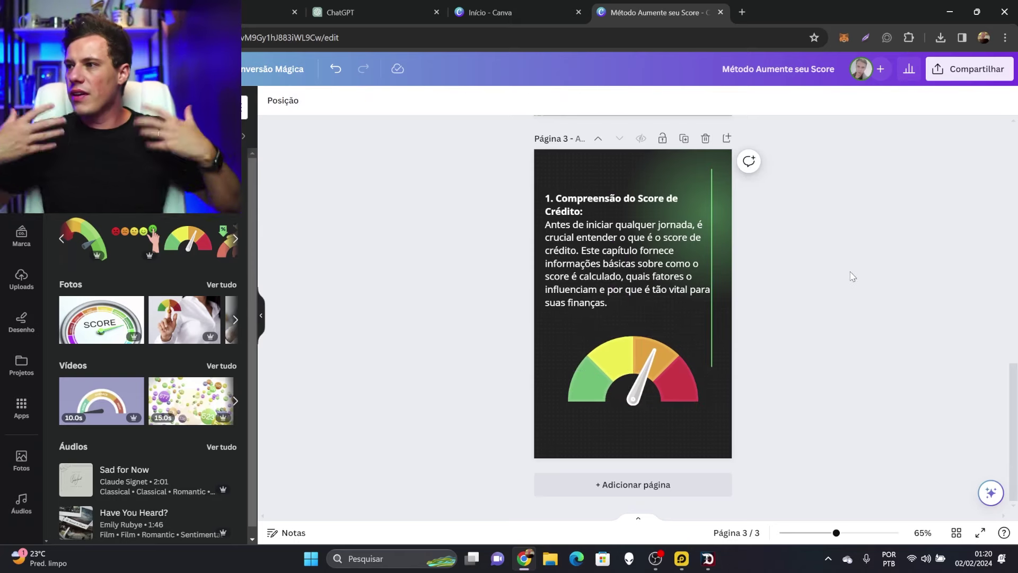
{"action": "scroll", "coordinate": [842, 272], "scroll_direction": "up", "scroll_amount": 12}
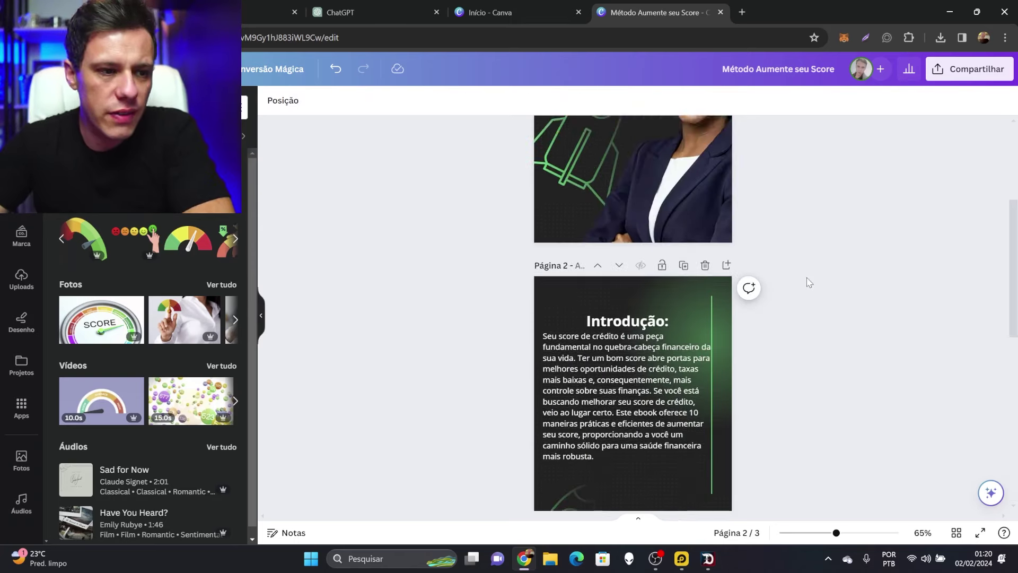
{"action": "scroll", "coordinate": [803, 296], "scroll_direction": "down", "scroll_amount": 3}
{"action": "scroll", "coordinate": [812, 294], "scroll_direction": "down", "scroll_amount": 9}
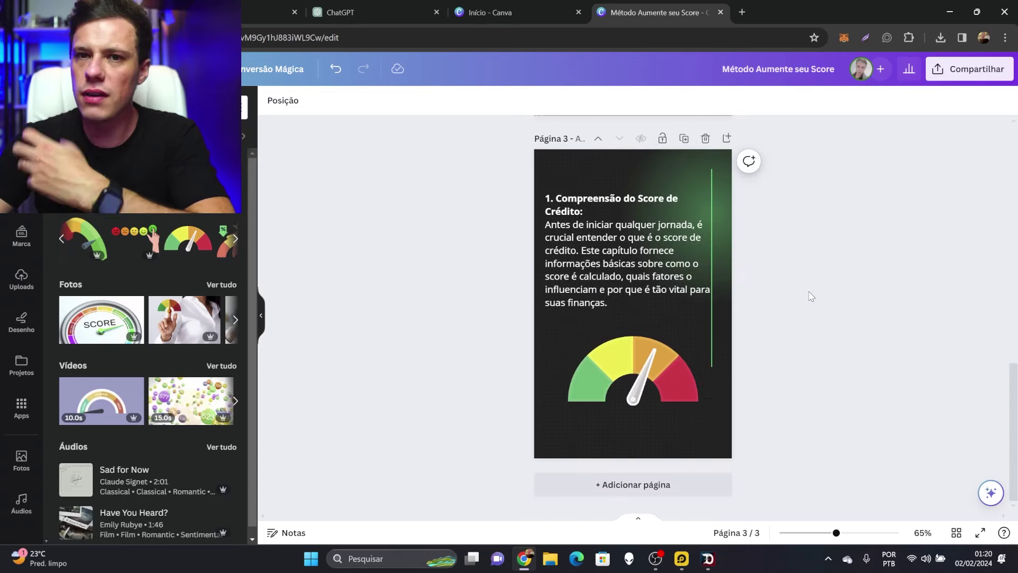
{"action": "scroll", "coordinate": [815, 294], "scroll_direction": "up", "scroll_amount": 12}
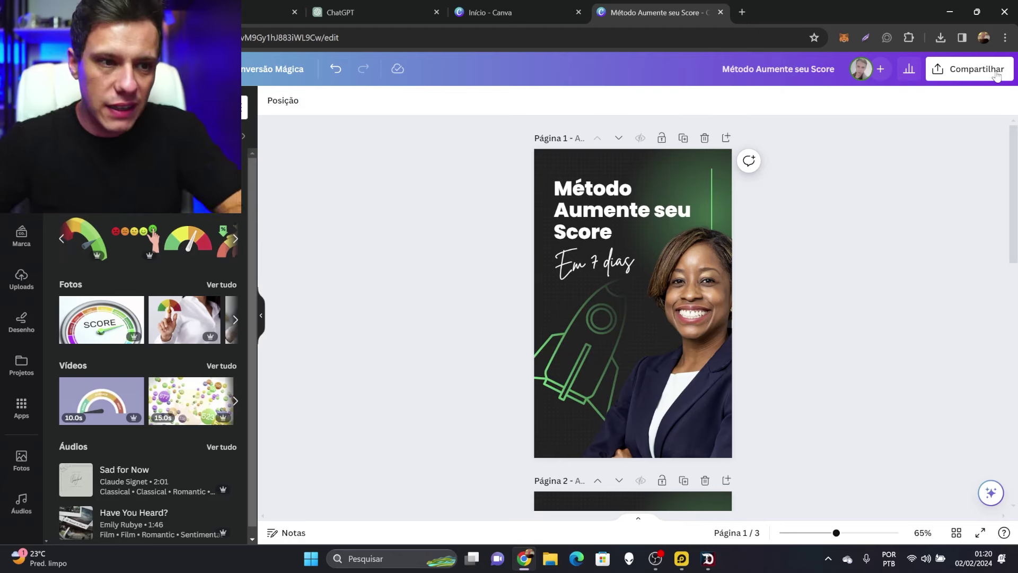
Download all three pages as 'Método Aumente seu Score.pdf' in PDF padrão format
{"action": "left_click", "coordinate": [985, 82]}
{"action": "left_click", "coordinate": [848, 367]}
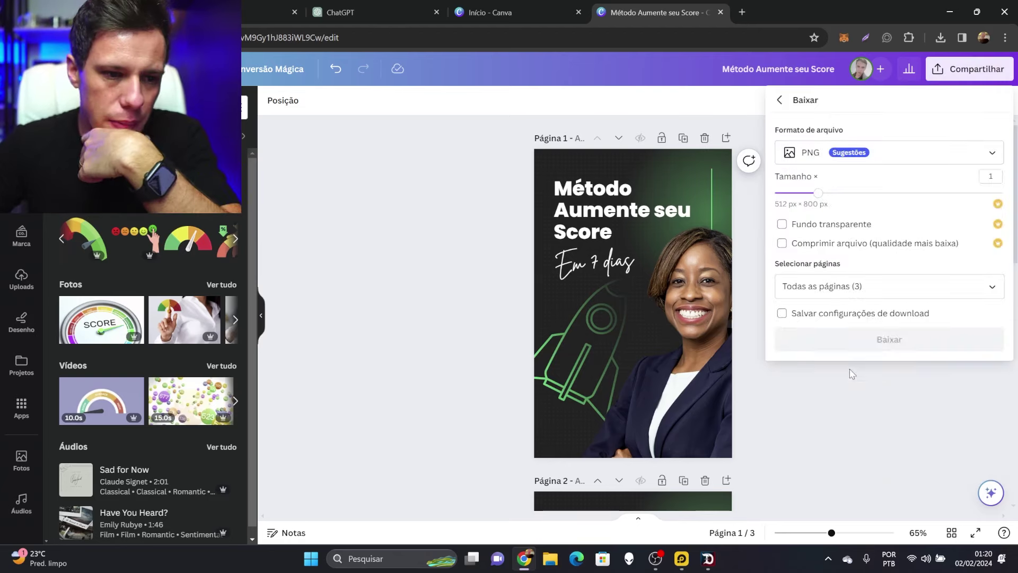
{"action": "left_click", "coordinate": [854, 152]}
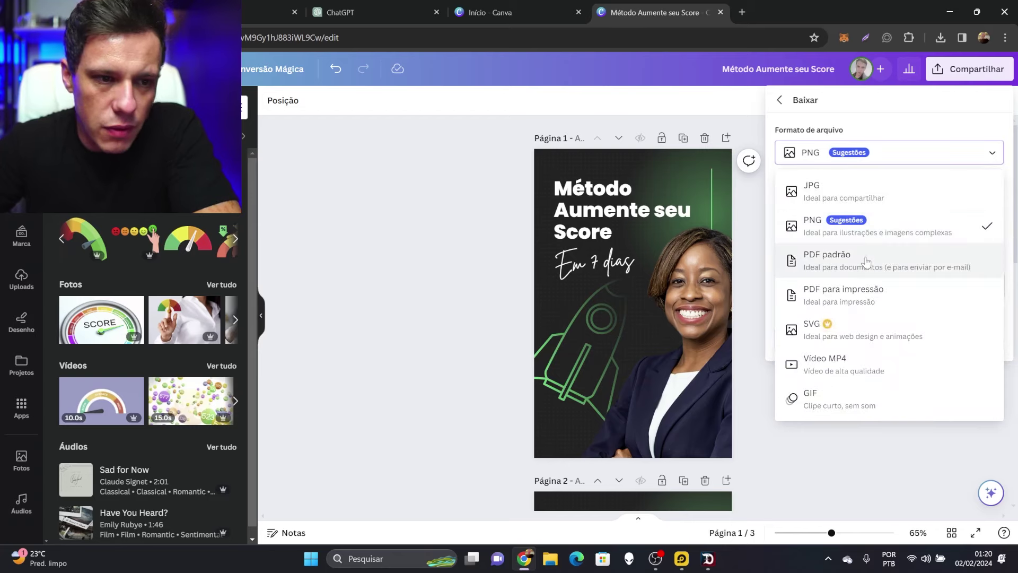
{"action": "left_click", "coordinate": [843, 263]}
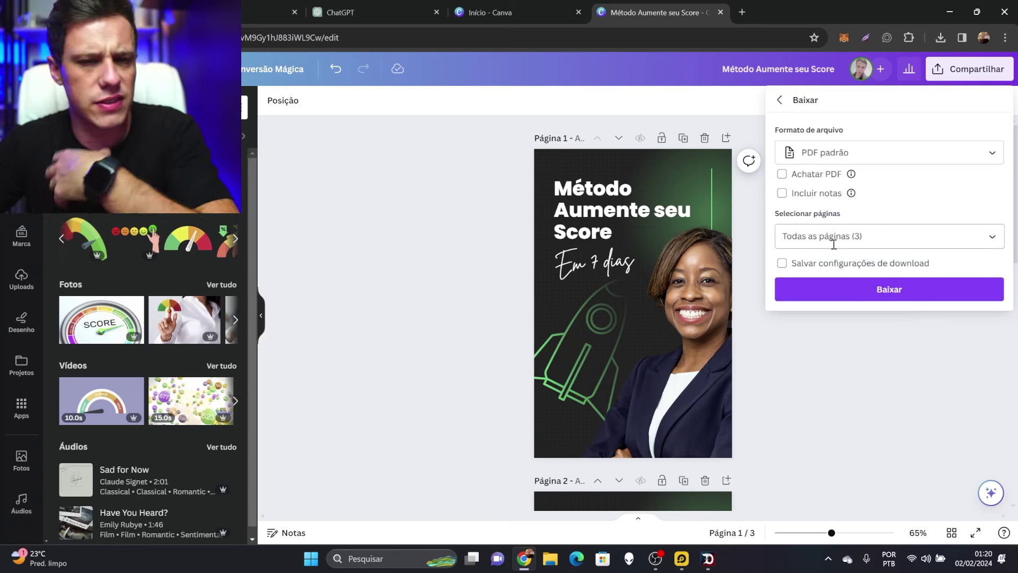
{"action": "left_click", "coordinate": [902, 289]}
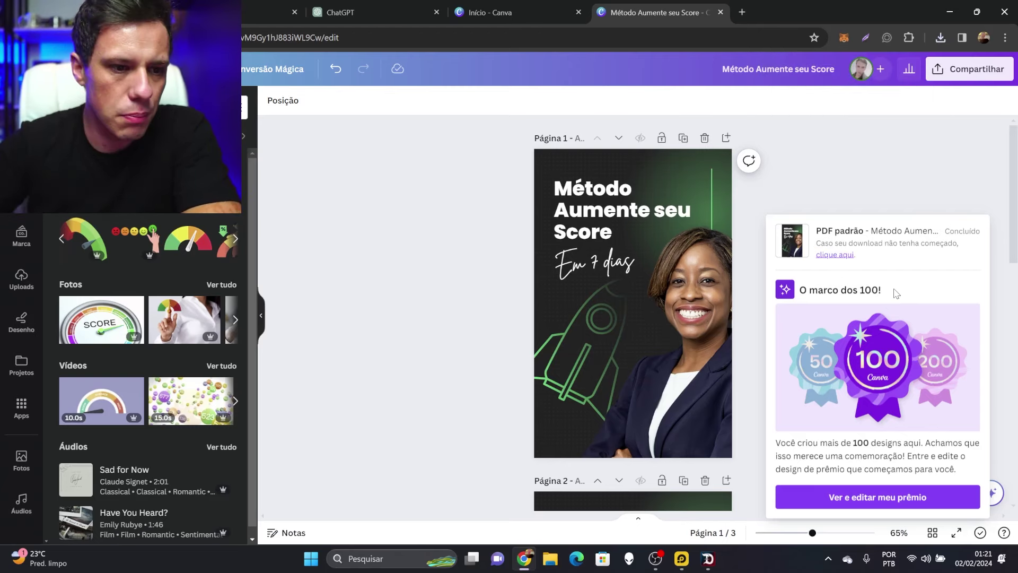
{"action": "left_click", "coordinate": [933, 159]}
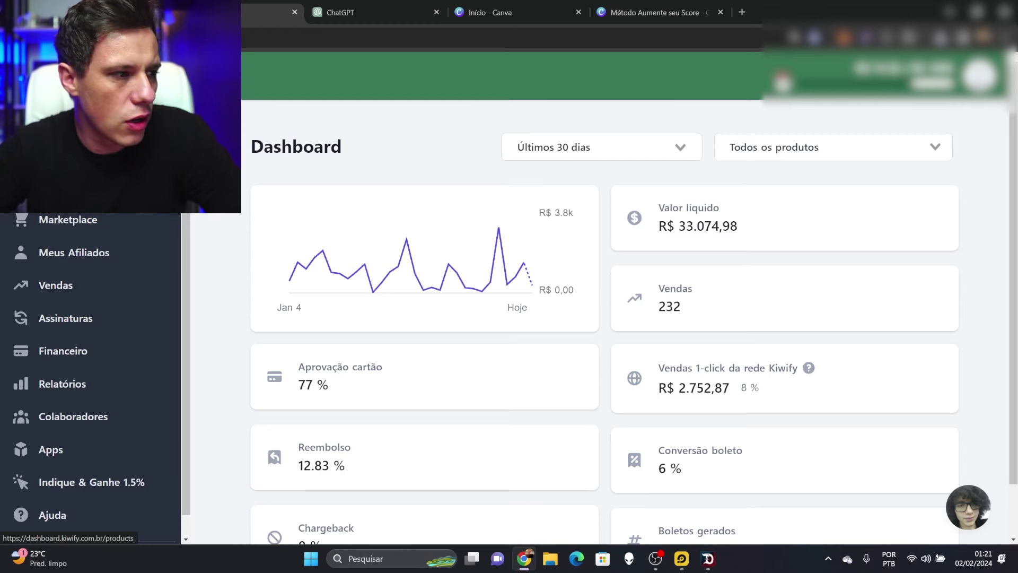
Open the Produtos list in Kiwify and start Criar produto
{"action": "left_click", "coordinate": [58, 186]}
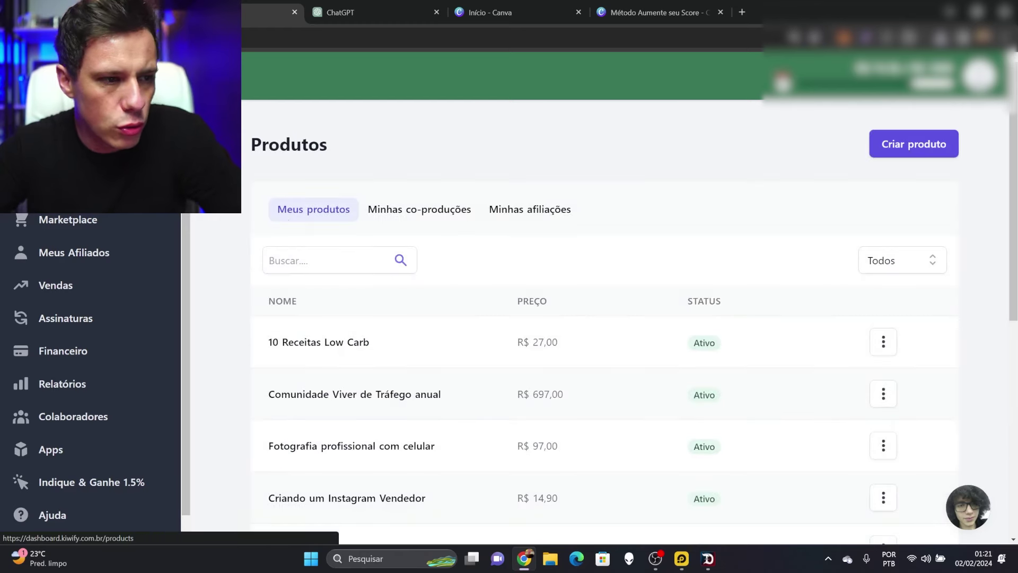
{"action": "left_click", "coordinate": [912, 151]}
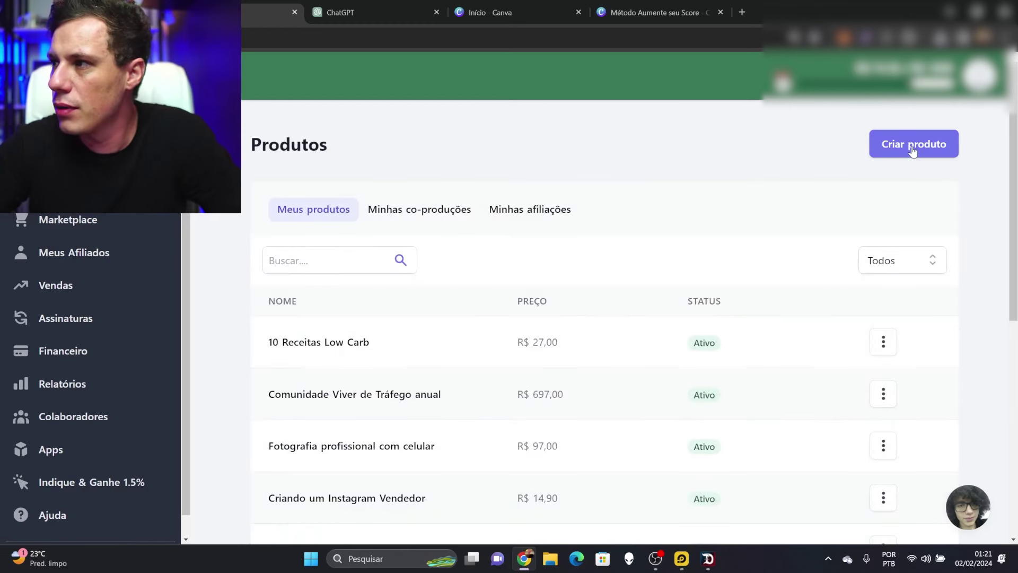
{"action": "left_click", "coordinate": [913, 151]}
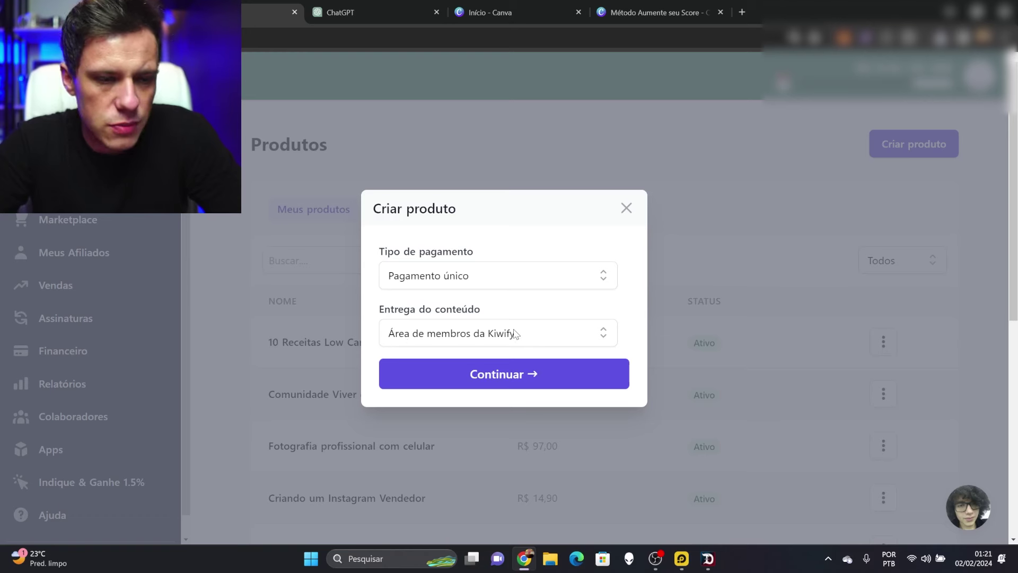
Name the new product 'Aumente Seu Score em 7 dias'
{"action": "left_click", "coordinate": [546, 379]}
{"action": "left_click", "coordinate": [415, 193]}
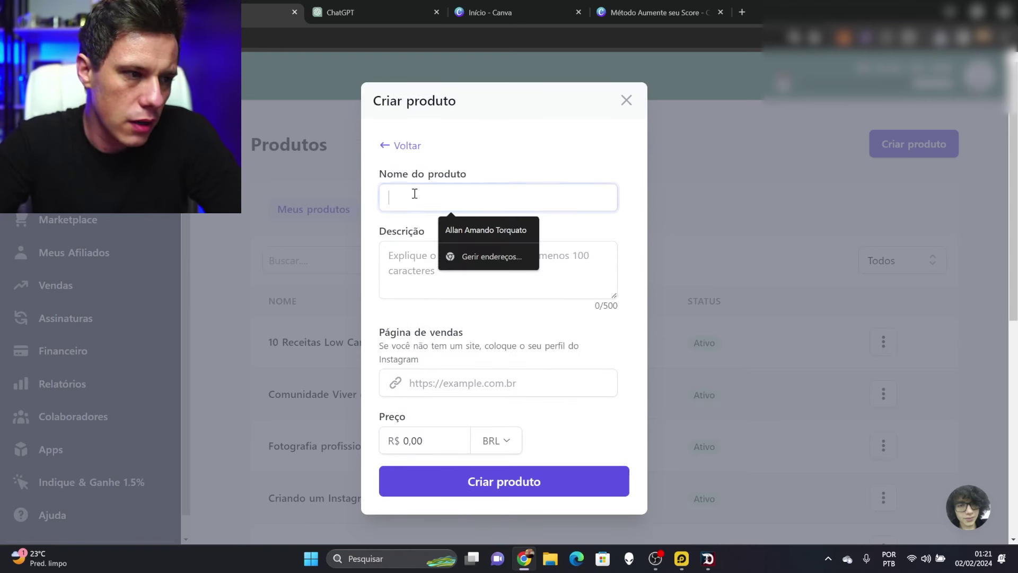
{"action": "type", "text": "Aumente Seu Score"}
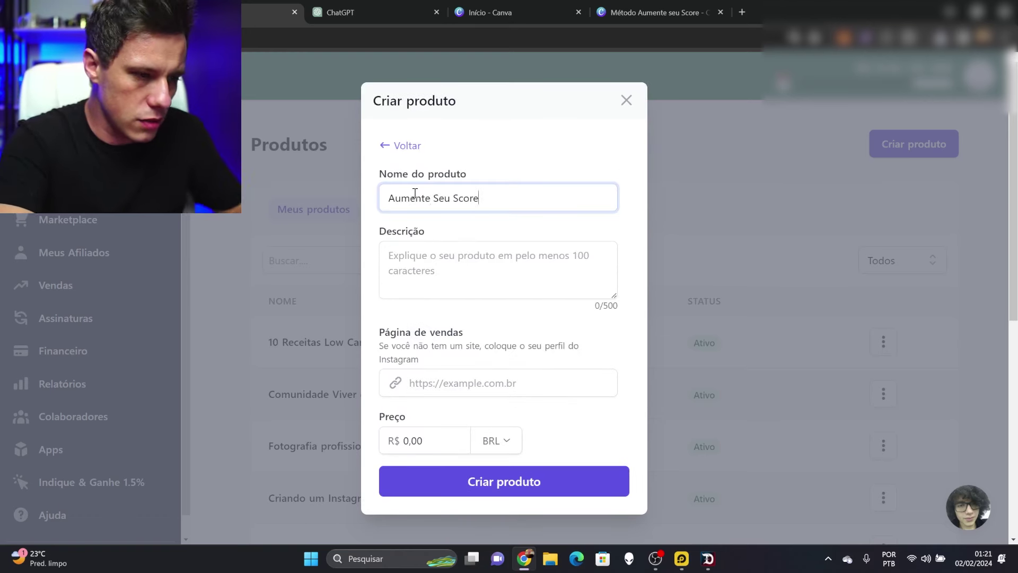
{"action": "type", "text": " em 7 dias"}
{"action": "left_click", "coordinate": [421, 255]}
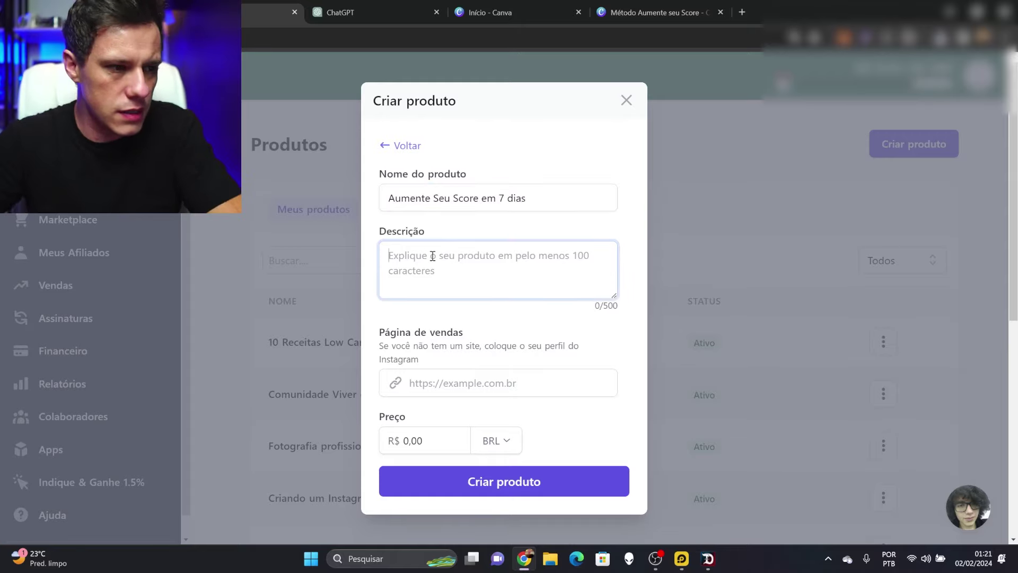
Paste the ebook's Introdução paragraph from ChatGPT as the product description
{"action": "left_click", "coordinate": [339, 13]}
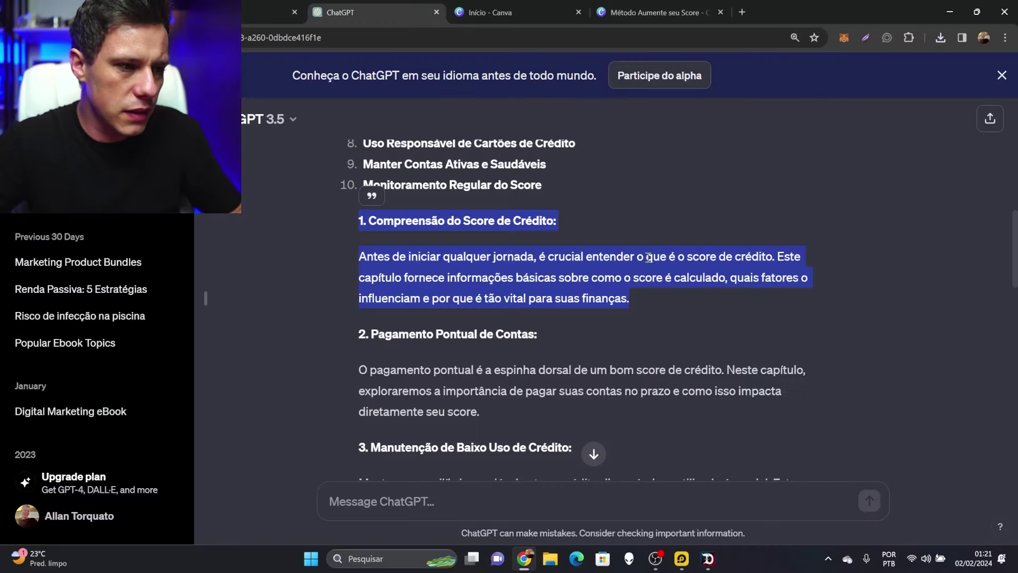
{"action": "scroll", "coordinate": [347, 290], "scroll_direction": "up", "scroll_amount": 8}
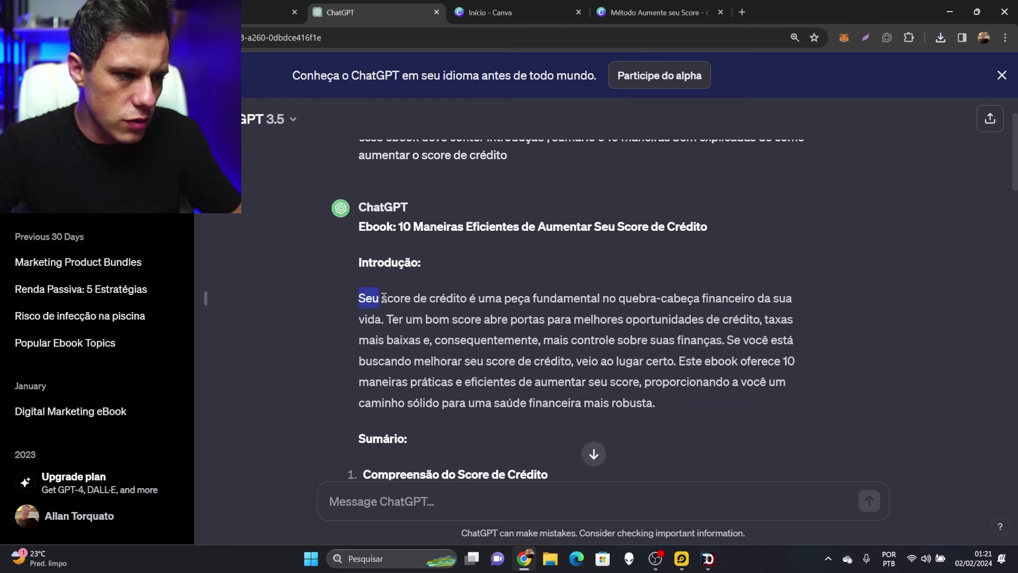
{"action": "left_click_drag", "start_coordinate": [384, 298], "coordinate": [667, 410]}
{"action": "key", "text": "ctrl+c"}
{"action": "left_click", "coordinate": [265, 12]}
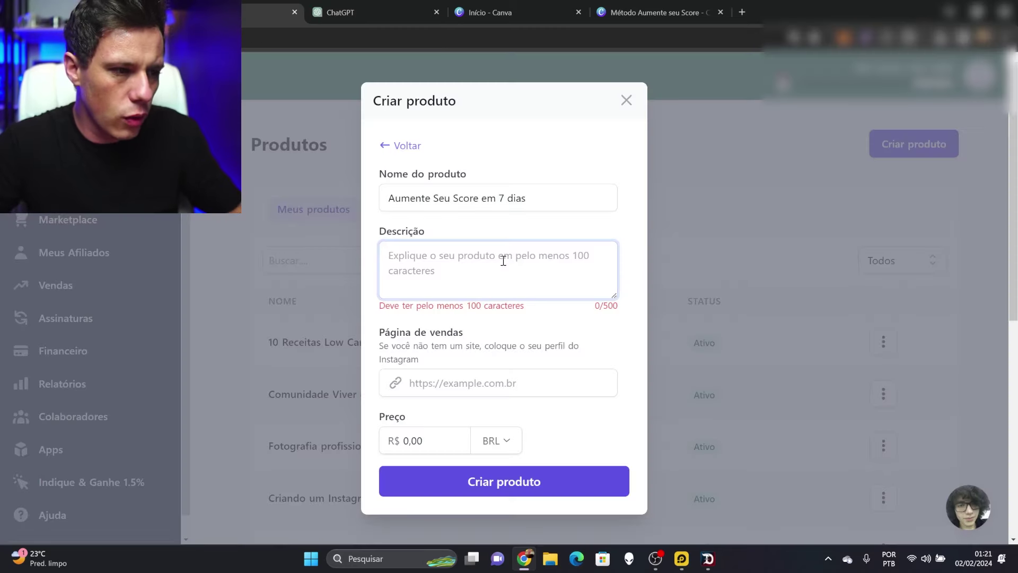
{"action": "left_click", "coordinate": [502, 270]}
{"action": "key", "text": "ctrl+v"}
{"action": "scroll", "coordinate": [537, 271], "scroll_direction": "down", "scroll_amount": 2}
{"action": "left_click", "coordinate": [471, 383]}
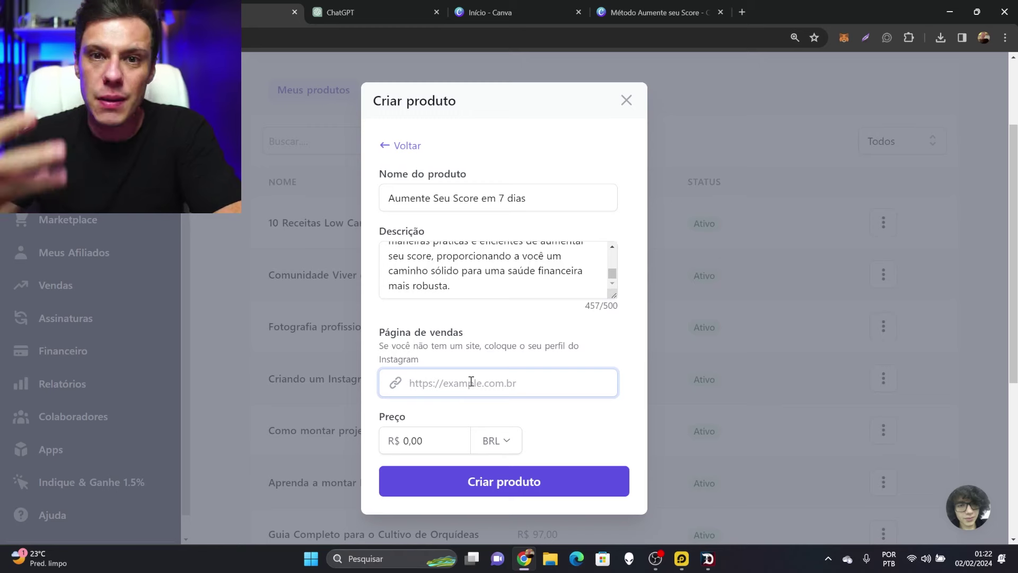
Set Página de vendas to the creator's Instagram profile link
{"action": "left_click", "coordinate": [742, 12]}
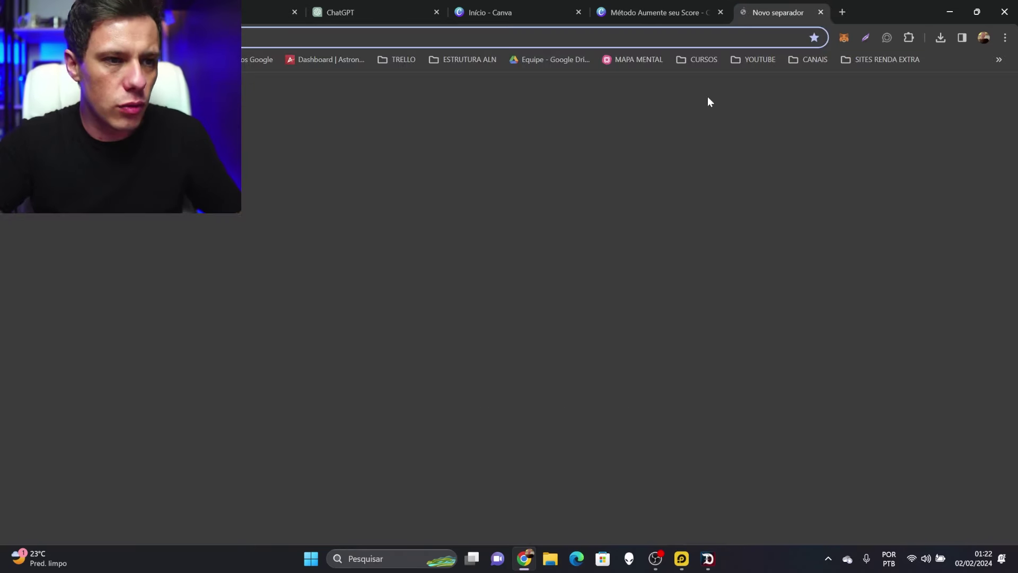
{"action": "left_click", "coordinate": [623, 342]}
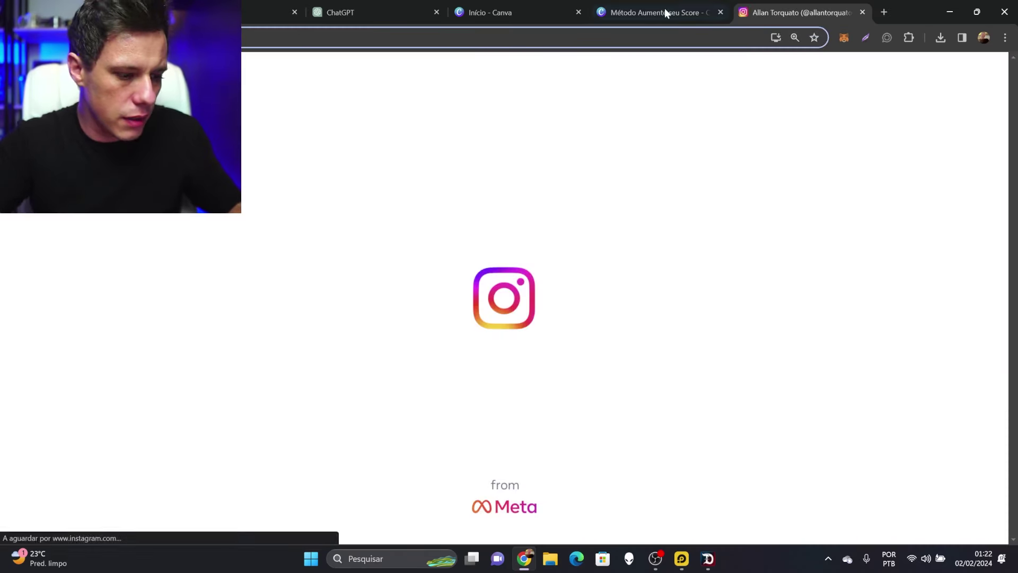
{"action": "key", "text": "ctrl+w"}
{"action": "key", "text": "ctrl+v"}
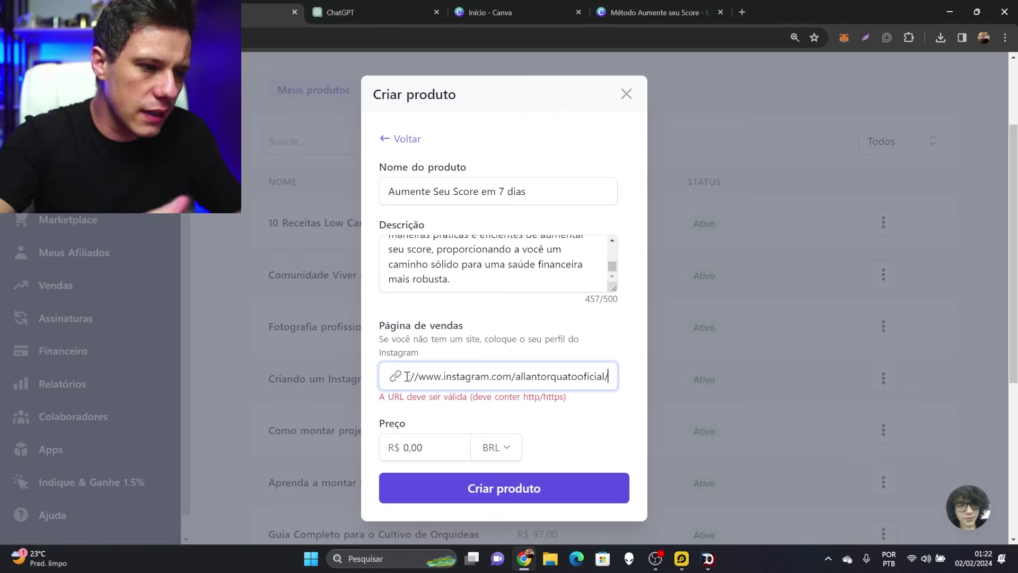
{"action": "left_click", "coordinate": [616, 326]}
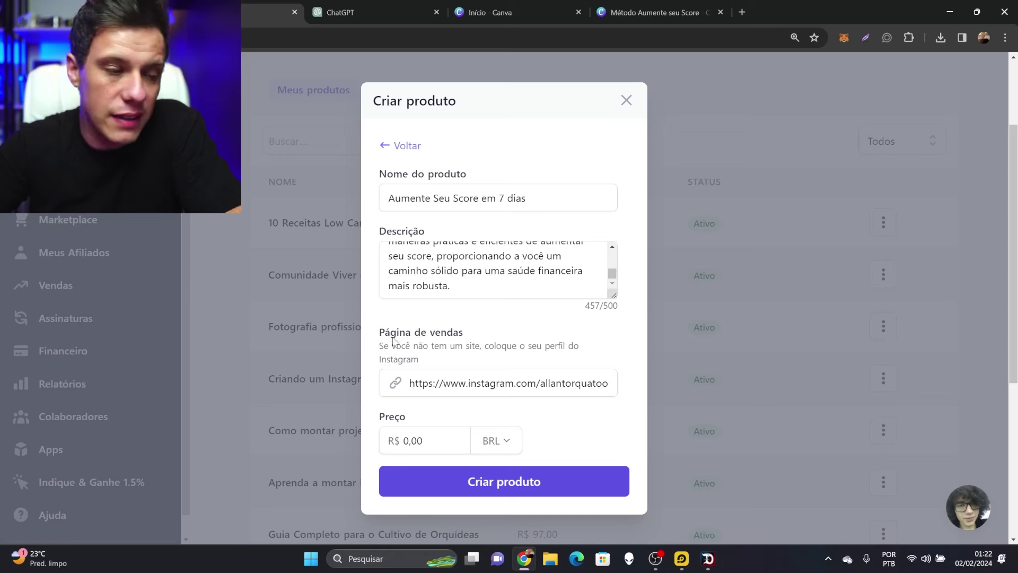
{"action": "left_click_drag", "start_coordinate": [387, 341], "coordinate": [502, 336]}
{"action": "left_click_drag", "start_coordinate": [380, 346], "coordinate": [570, 360]}
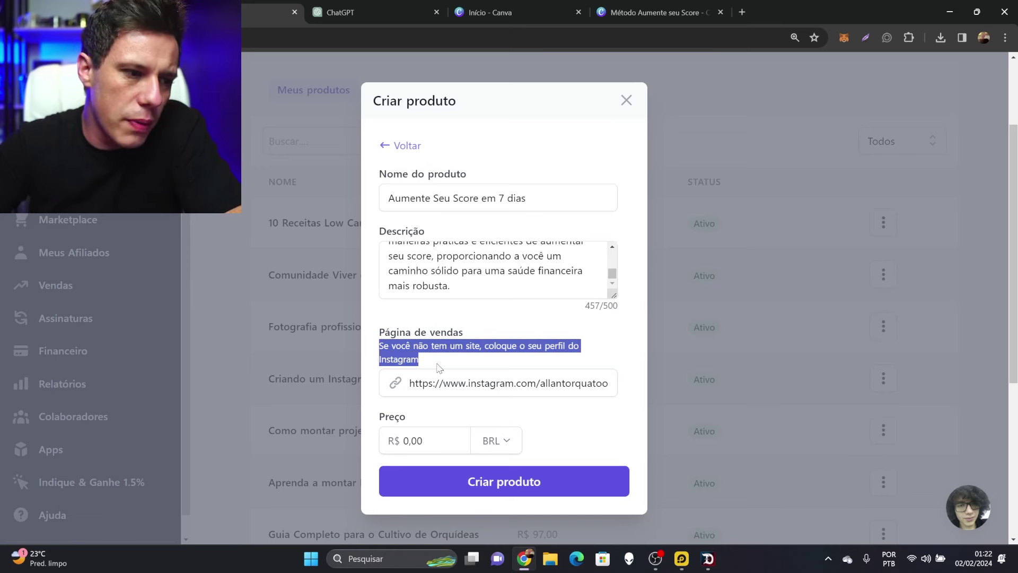
{"action": "left_click", "coordinate": [513, 321]}
Set the price to R$ 27,00 and create the product
{"action": "left_click", "coordinate": [434, 441]}
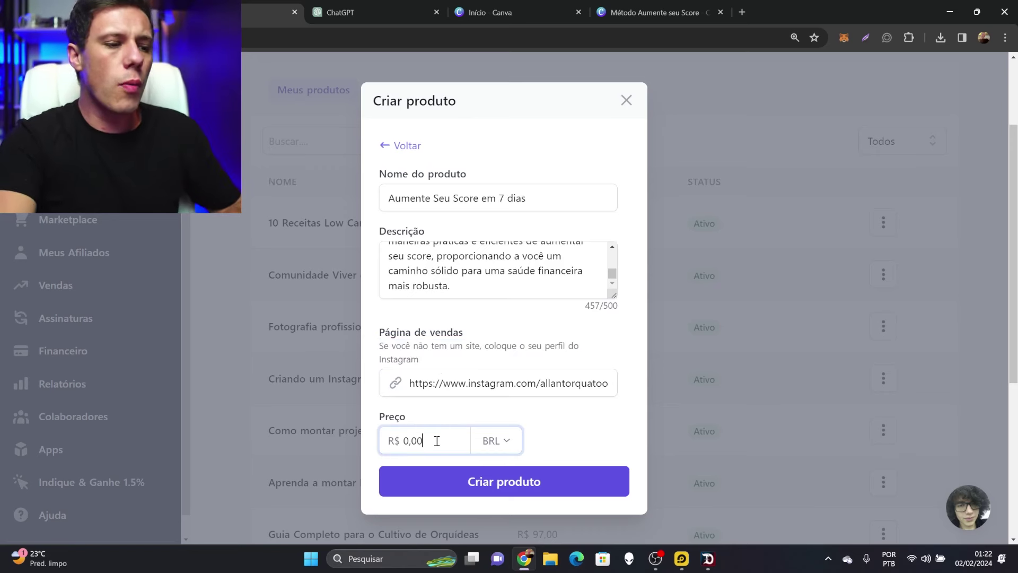
{"action": "type", "text": "97,00"}
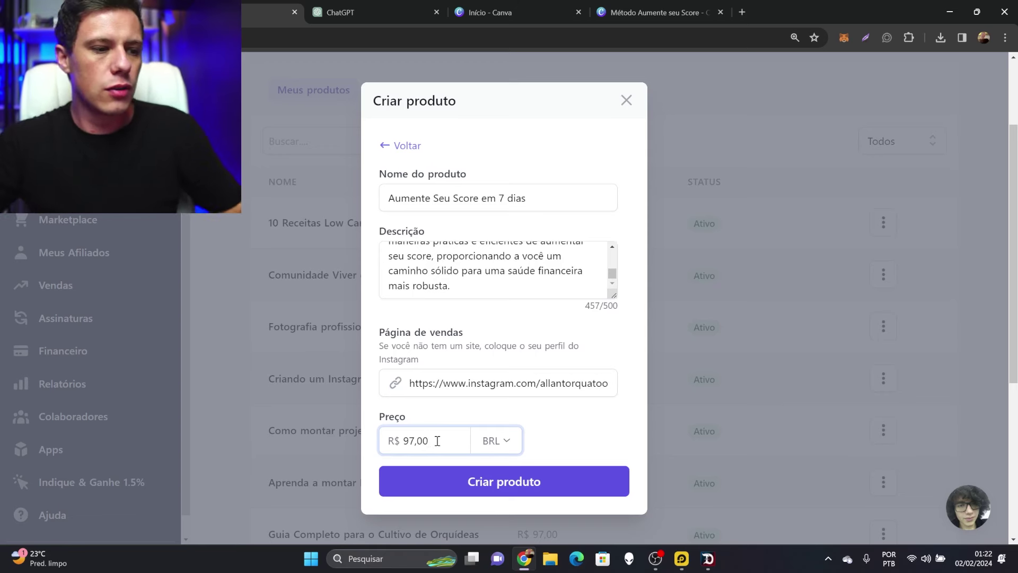
{"action": "left_click_drag", "start_coordinate": [430, 442], "coordinate": [413, 443]}
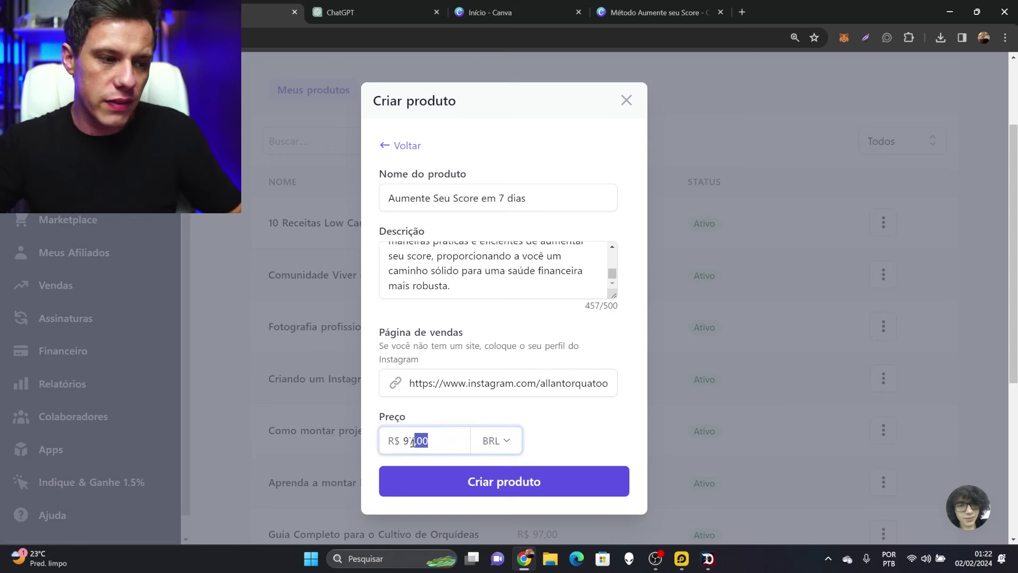
{"action": "type", "text": "2"}
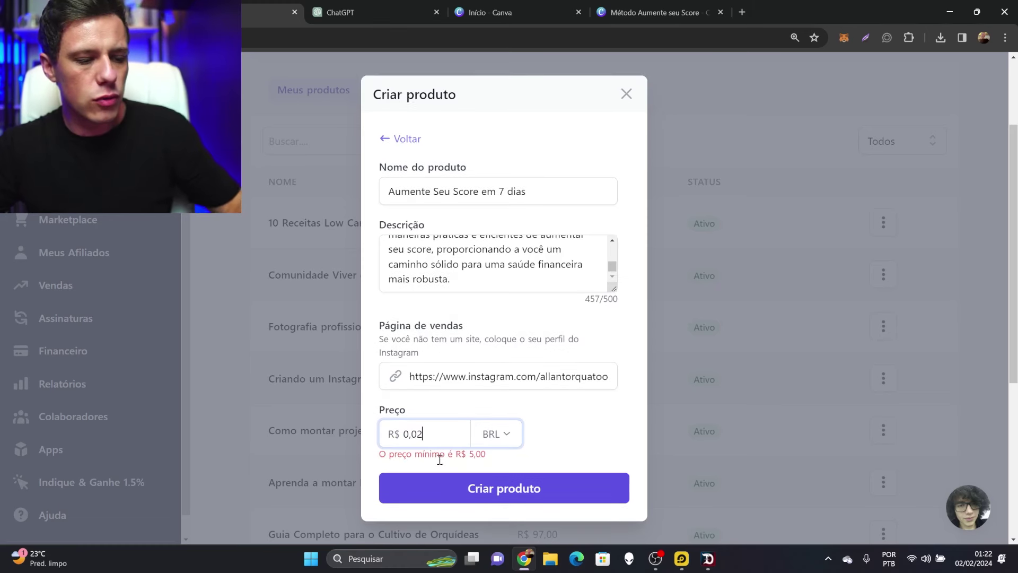
{"action": "type", "text": "7,00"}
{"action": "left_click", "coordinate": [589, 418]}
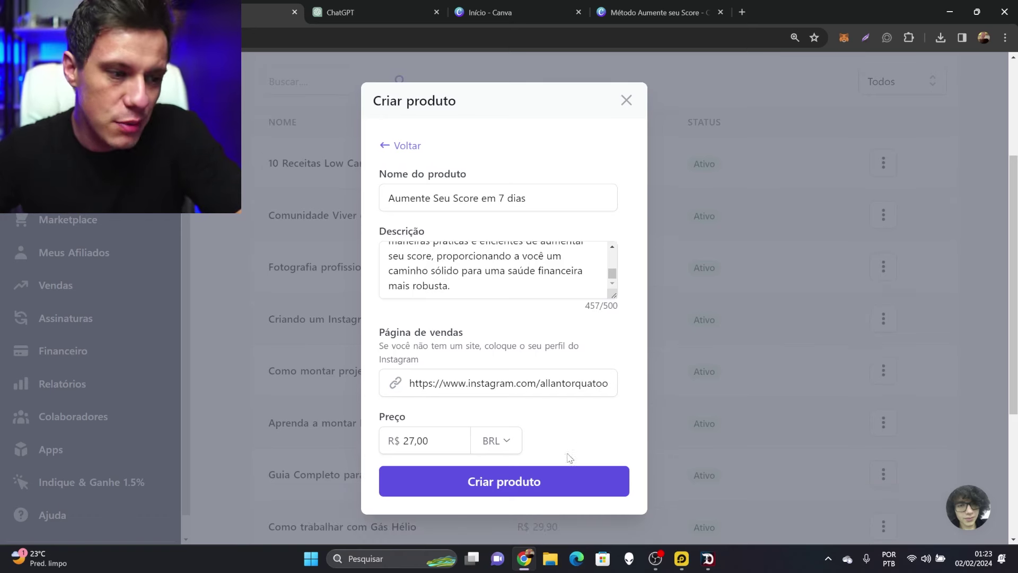
{"action": "left_click", "coordinate": [576, 482]}
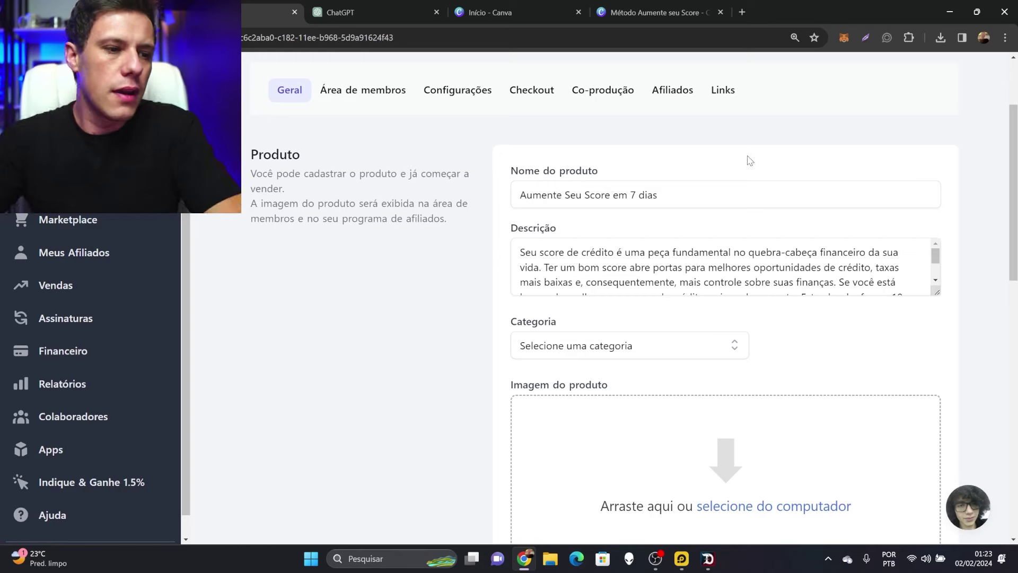
Scroll the product's Geral page down to Categoria and Imagem do produto
{"action": "scroll", "coordinate": [756, 148], "scroll_direction": "down", "scroll_amount": 2}
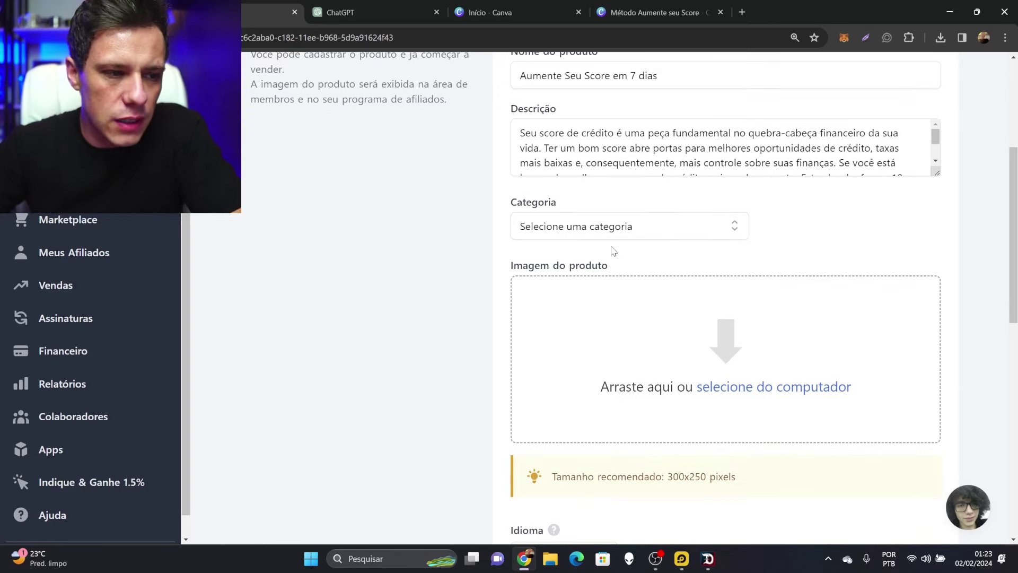
Open Canva's custom-size option and check Kiwify's recommended 300x250 product image size
{"action": "left_click", "coordinate": [493, 15]}
{"action": "left_click", "coordinate": [916, 80]}
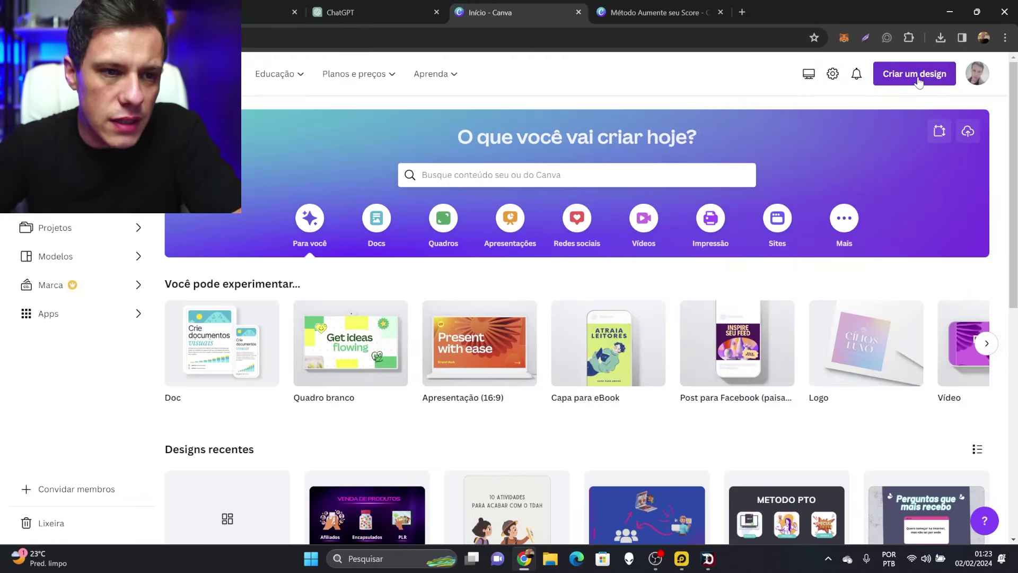
{"action": "left_click", "coordinate": [916, 80]}
{"action": "left_click", "coordinate": [813, 132]}
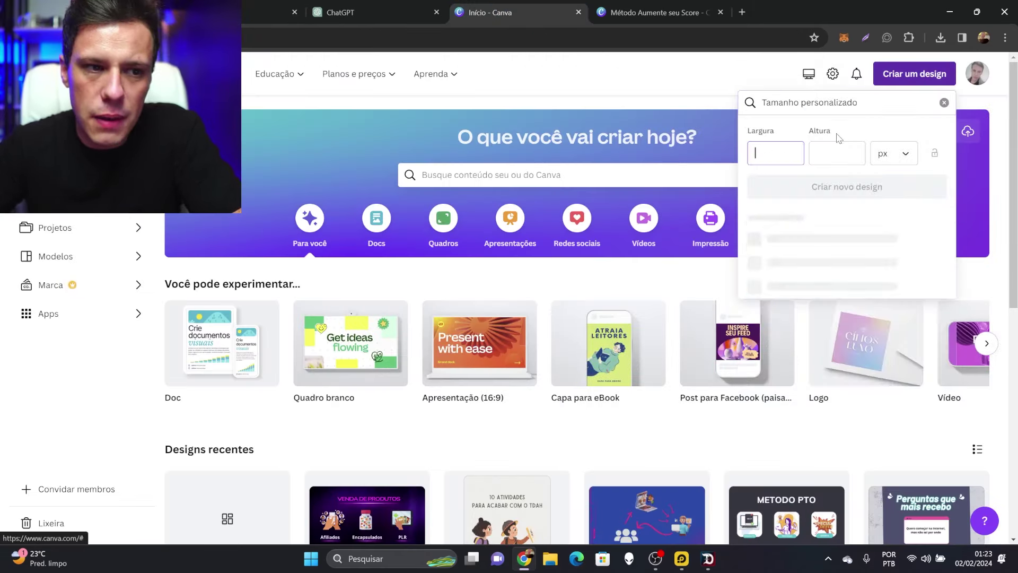
{"action": "key", "text": "ctrl+1"}
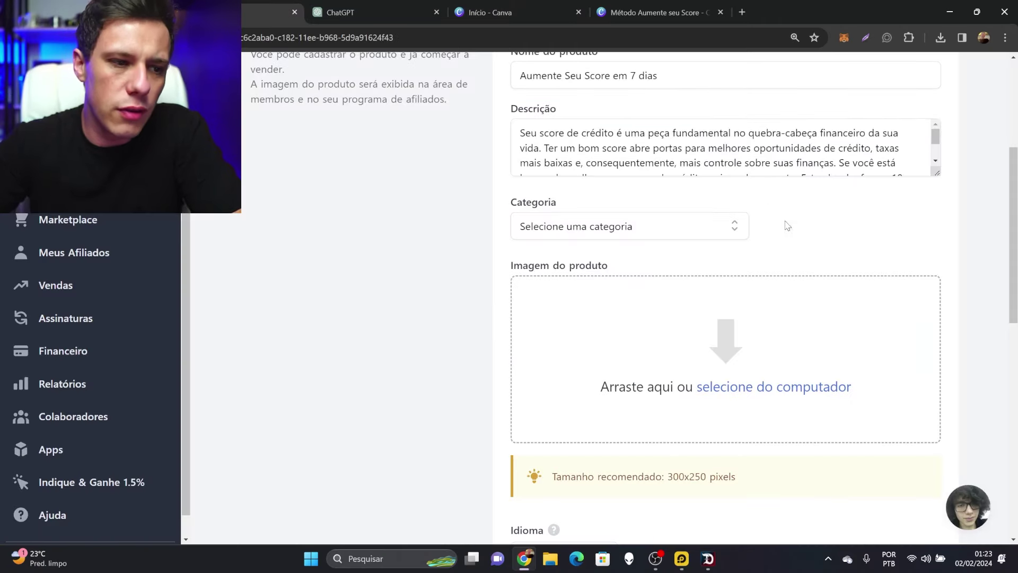
{"action": "scroll", "coordinate": [709, 255], "scroll_direction": "down", "scroll_amount": 1}
{"action": "left_click_drag", "start_coordinate": [668, 419], "coordinate": [712, 417]}
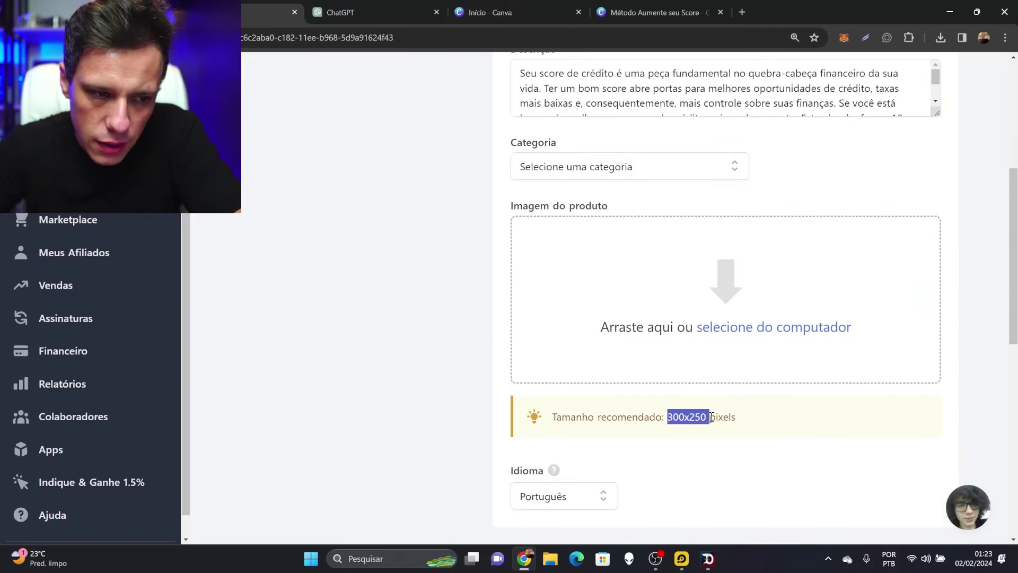
Create a custom 300 × 250 px Canva design
{"action": "left_click", "coordinate": [655, 12]}
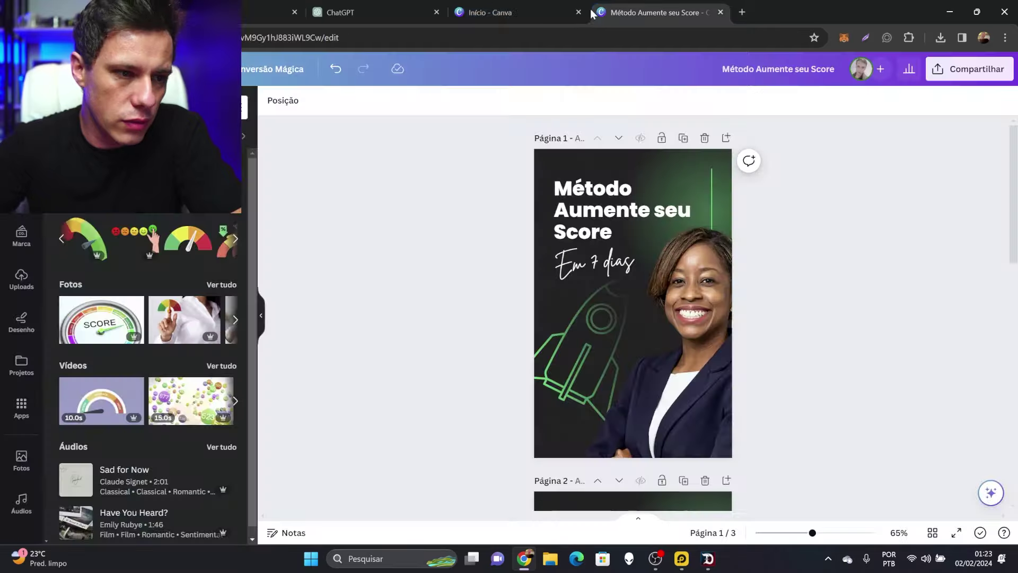
{"action": "left_click", "coordinate": [491, 12]}
{"action": "type", "text": "300"}
{"action": "left_click", "coordinate": [836, 155]}
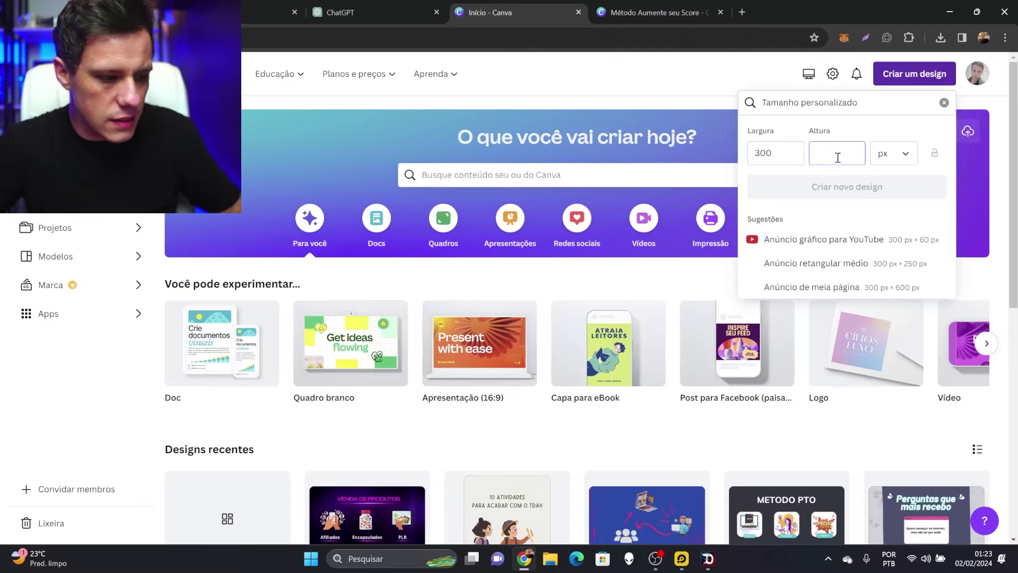
{"action": "type", "text": "250"}
{"action": "left_click", "coordinate": [857, 188]}
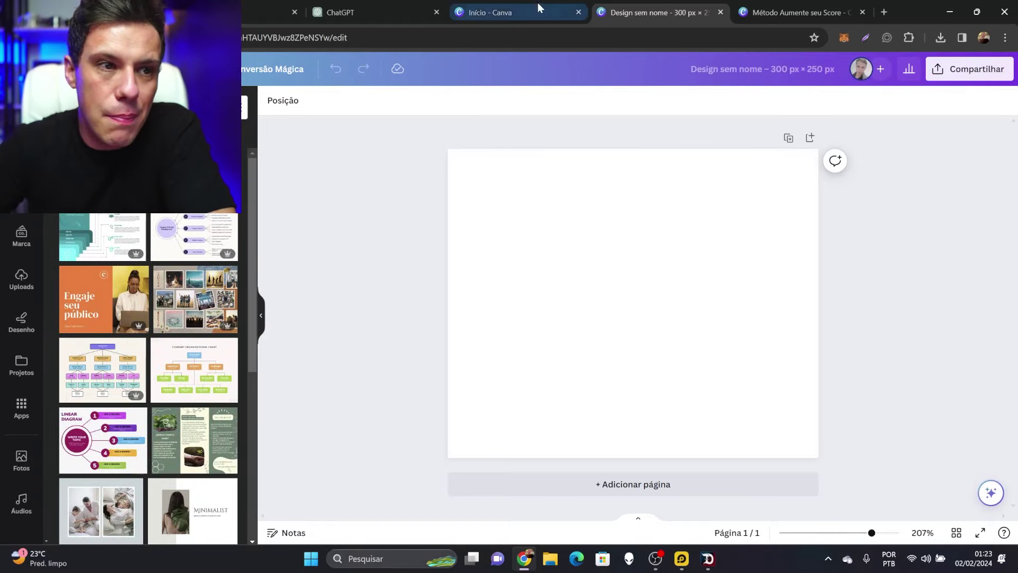
Search the templates for credit and apply the Credit Repair template to the 300 × 250 design
{"action": "left_click", "coordinate": [511, 12]}
{"action": "left_click", "coordinate": [779, 6]}
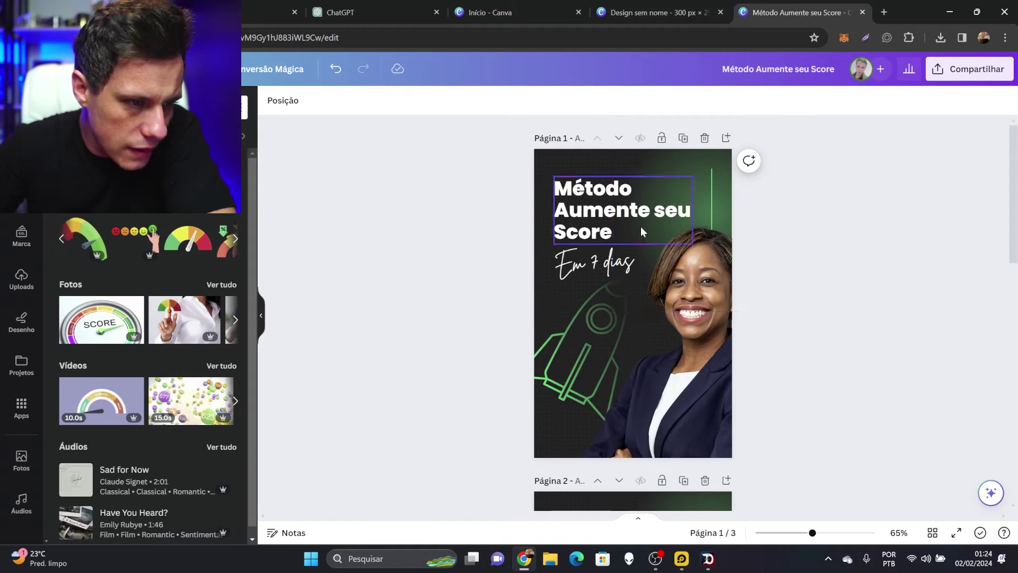
{"action": "left_click", "coordinate": [657, 12]}
{"action": "scroll", "coordinate": [121, 273], "scroll_direction": "down", "scroll_amount": 8}
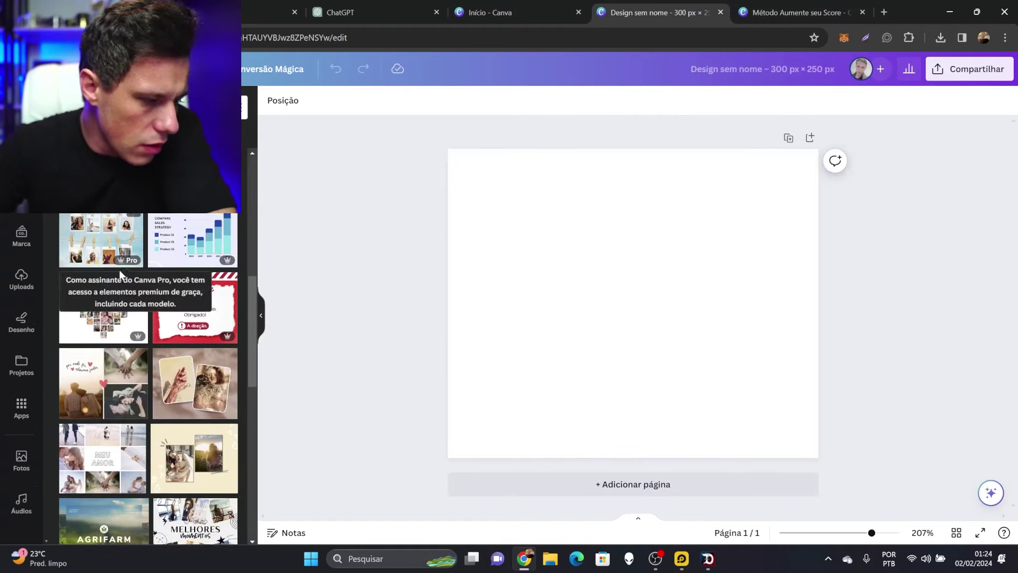
{"action": "scroll", "coordinate": [119, 275], "scroll_direction": "down", "scroll_amount": 3}
{"action": "scroll", "coordinate": [118, 276], "scroll_direction": "up", "scroll_amount": 10}
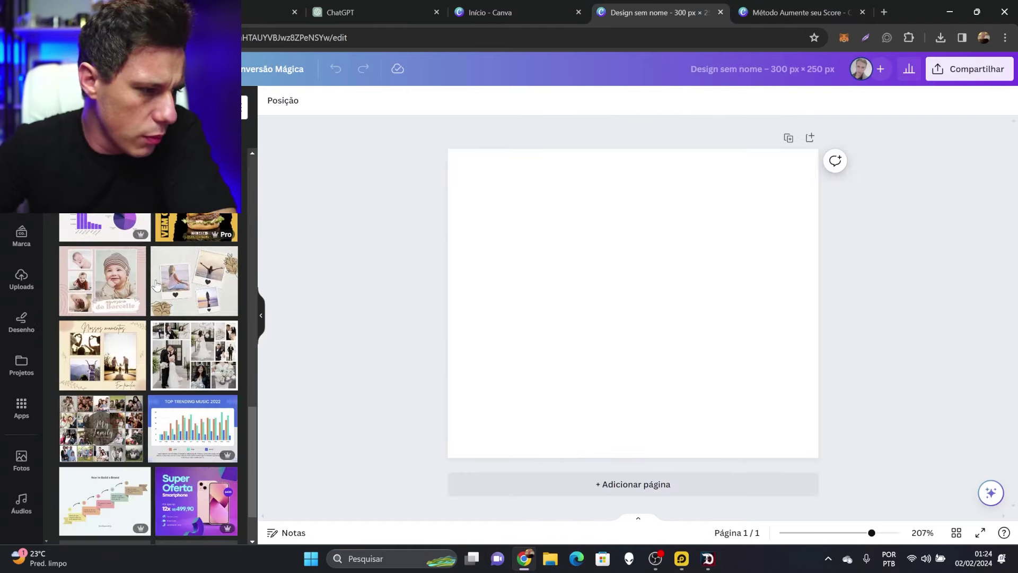
{"action": "left_click", "coordinate": [149, 107]}
{"action": "key", "text": "Return"}
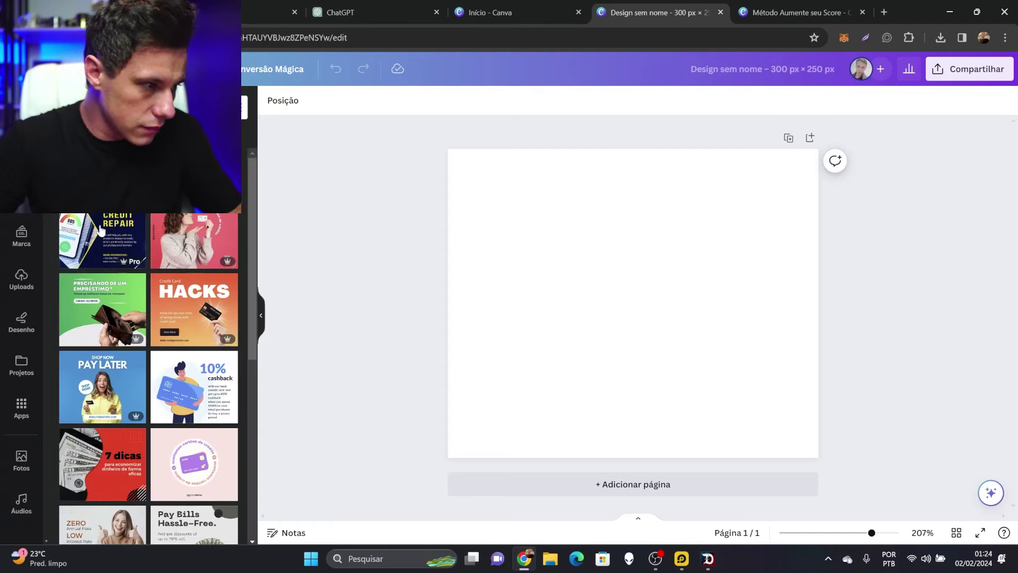
{"action": "left_click", "coordinate": [113, 232]}
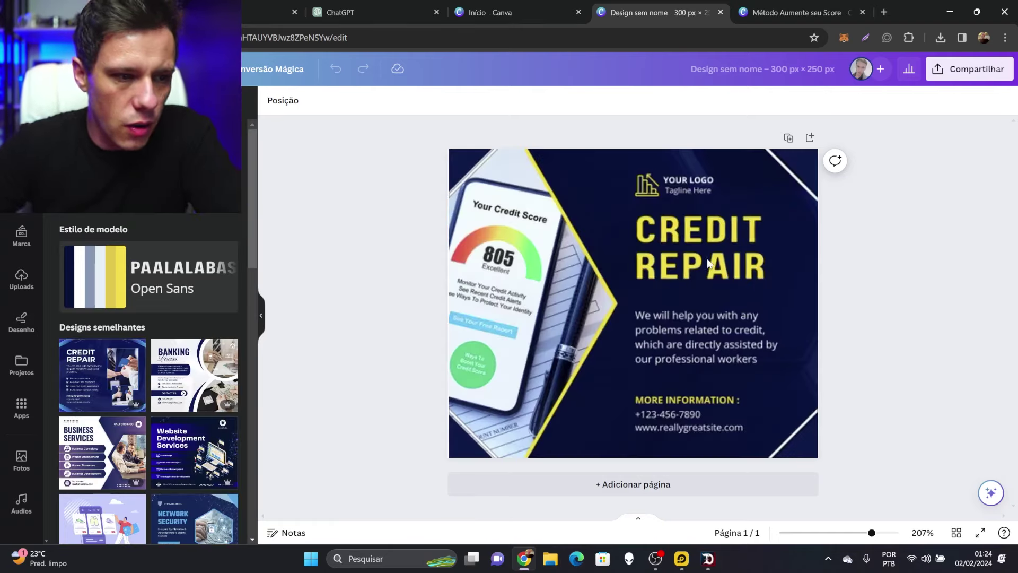
Replace the CREDIT REPAIR headline with 'AUMENTE SEU SCORE EM 7 DIAS'
{"action": "left_click", "coordinate": [626, 244]}
{"action": "double_click", "coordinate": [697, 242]}
{"action": "key", "text": "ctrl+a"}
{"action": "type", "text": "AUMENTE SEU SCORE EM 7 DIAS"}
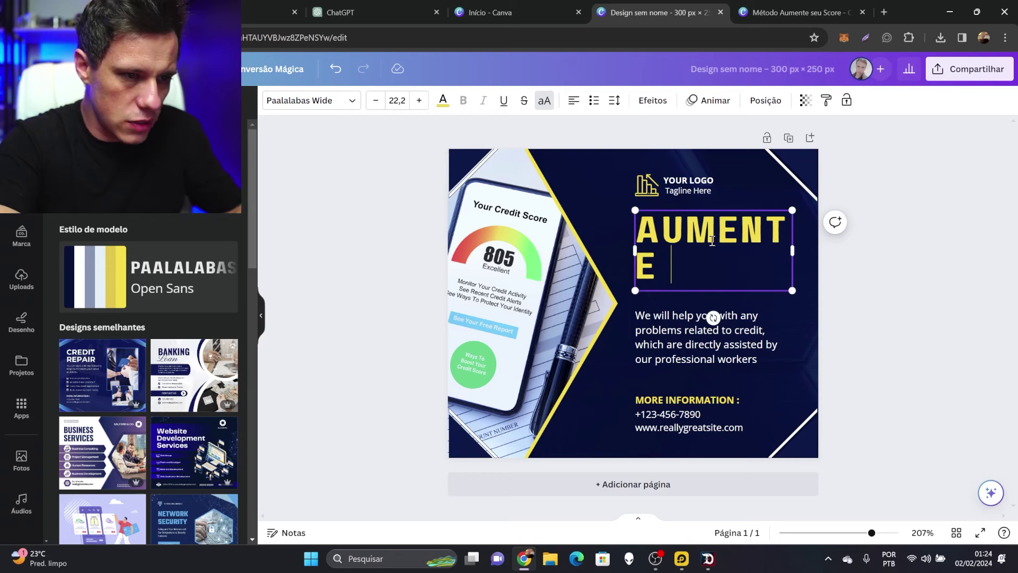
{"action": "left_click", "coordinate": [685, 186]}
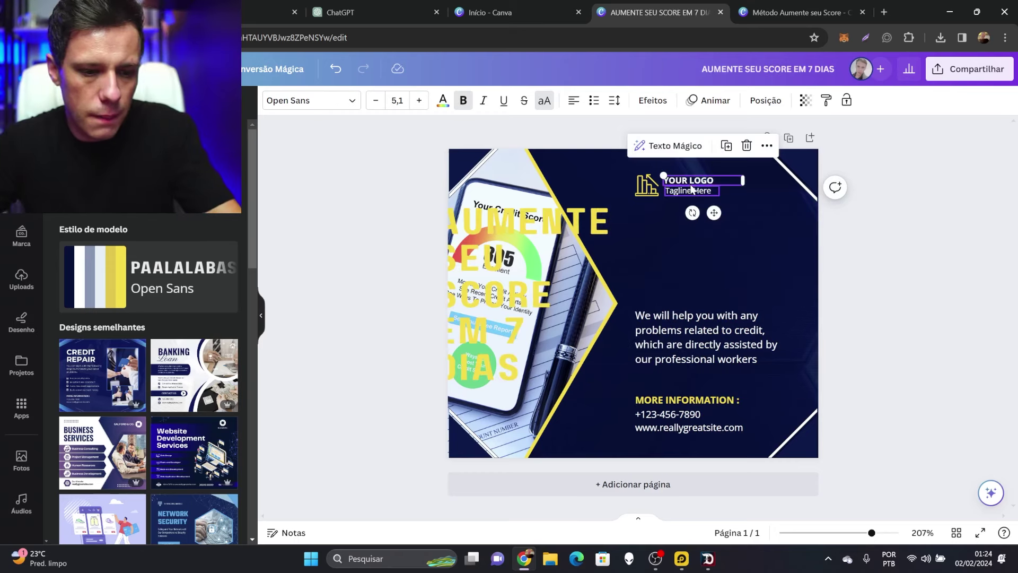
Delete the YOUR LOGO text, paragraph, contact lines and MORE INFORMATION label, and enlarge the chart icon
{"action": "left_click", "coordinate": [689, 185]}
{"action": "key", "text": "Delete"}
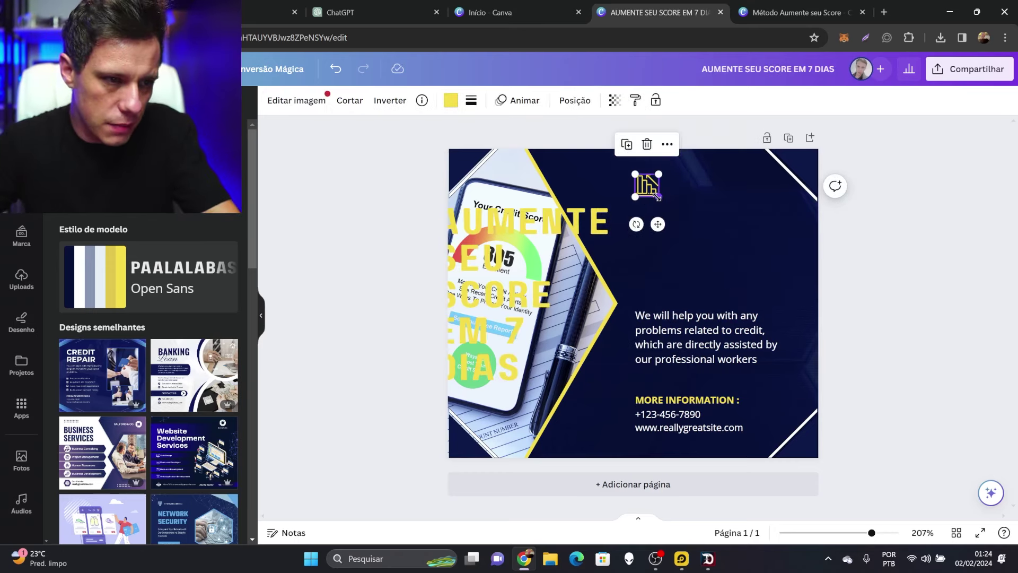
{"action": "left_click_drag", "start_coordinate": [635, 175], "coordinate": [618, 163]}
{"action": "left_click", "coordinate": [688, 424]}
{"action": "key", "text": "Delete"}
{"action": "left_click", "coordinate": [673, 399]}
{"action": "key", "text": "Delete"}
Move the headline to the banner's right side with the chart icon above it
{"action": "left_click", "coordinate": [511, 317]}
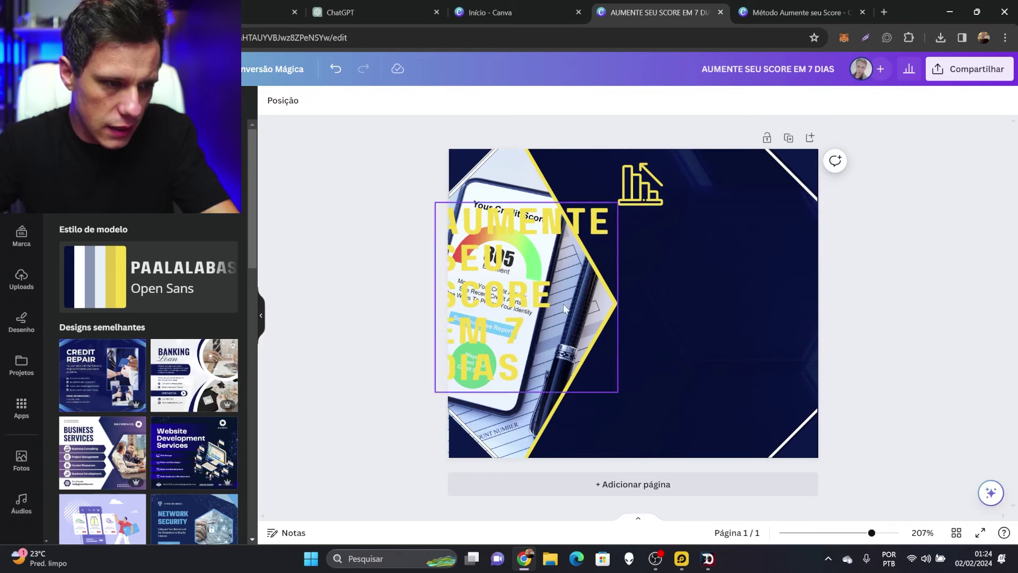
{"action": "left_click_drag", "start_coordinate": [511, 317], "coordinate": [700, 370]}
{"action": "left_click_drag", "start_coordinate": [640, 186], "coordinate": [714, 214]}
{"action": "left_click", "coordinate": [949, 204]}
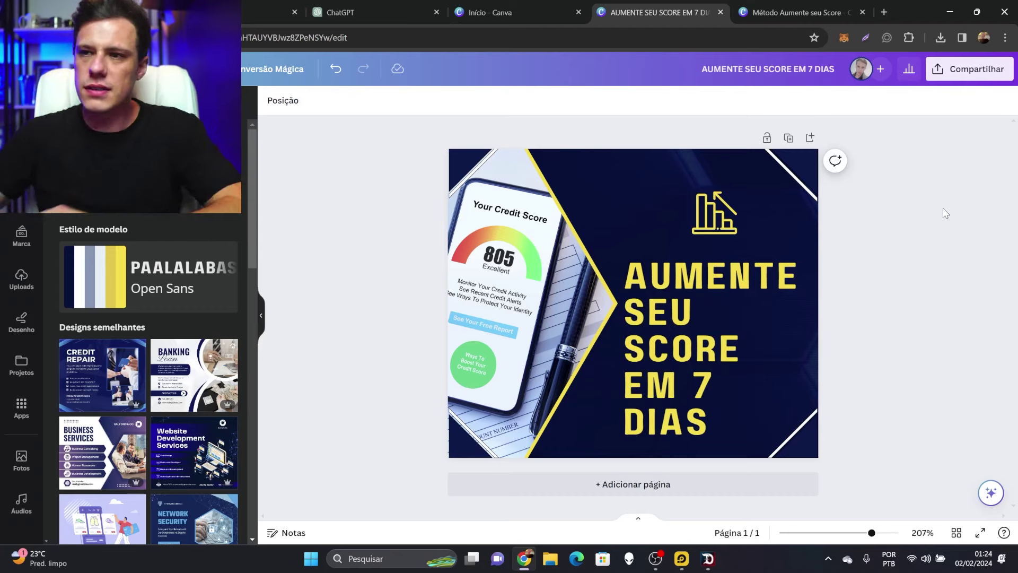
Download the banner as 'AUMENTE SEU SCORE EM 7 DIAS.png' from Compartilhar > Baixar, then return to Kiwify
{"action": "left_click", "coordinate": [969, 69]}
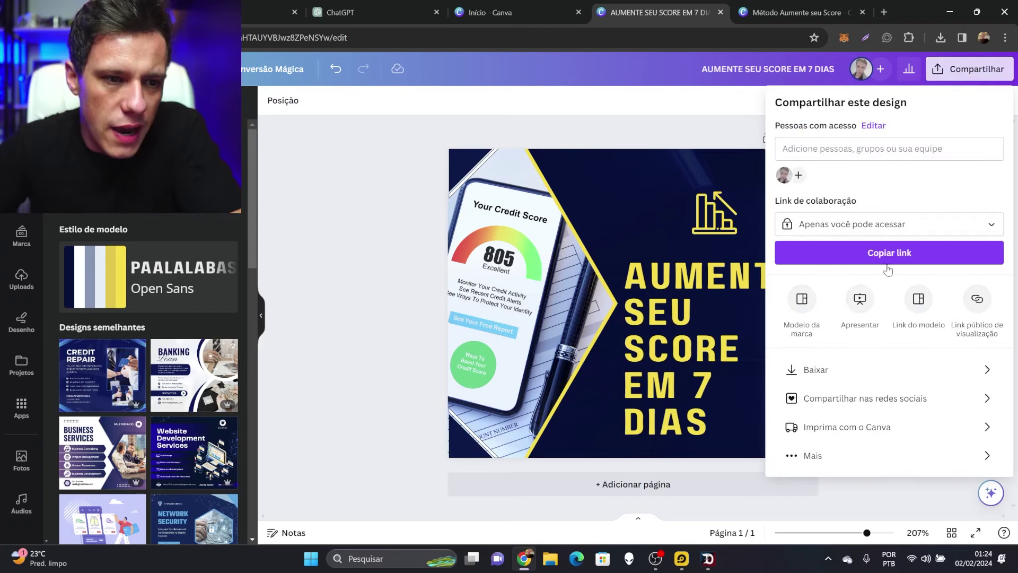
{"action": "left_click", "coordinate": [822, 369]}
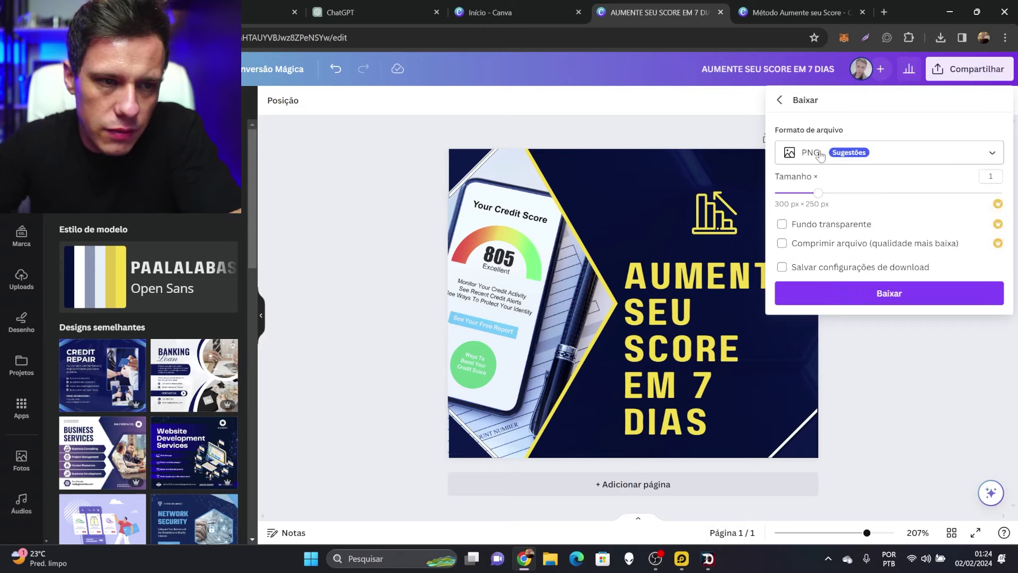
{"action": "left_click", "coordinate": [882, 298]}
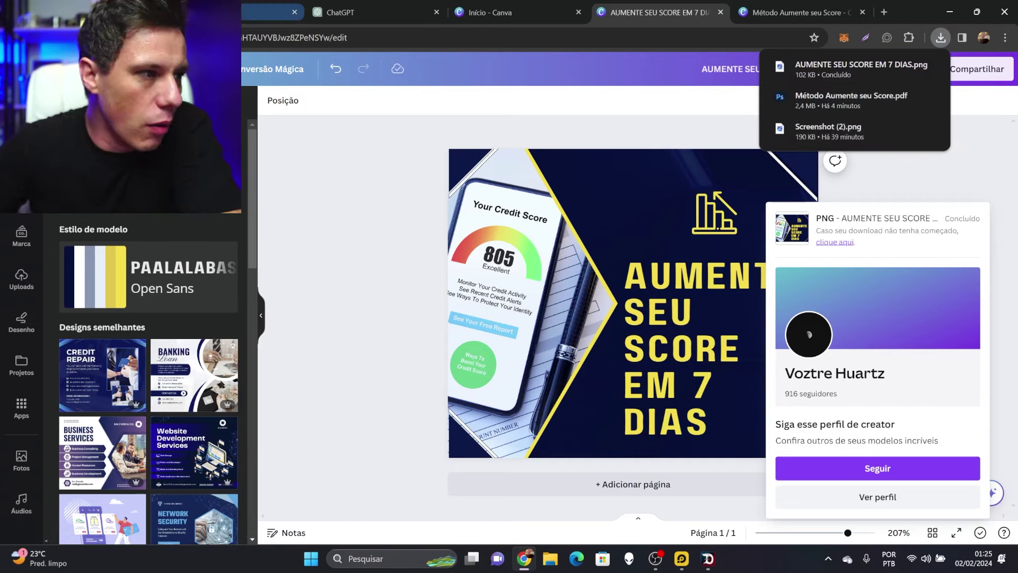
{"action": "left_click", "coordinate": [270, 11]}
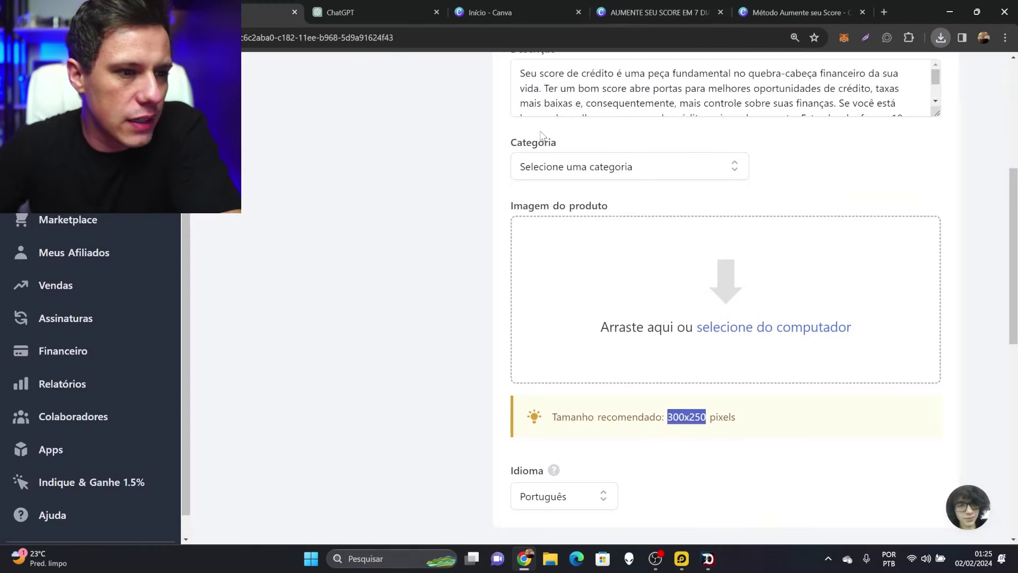
Upload the AUMENTE SEU SCORE EM 7 DIAS PNG from the computer as the product image
{"action": "left_click", "coordinate": [764, 335]}
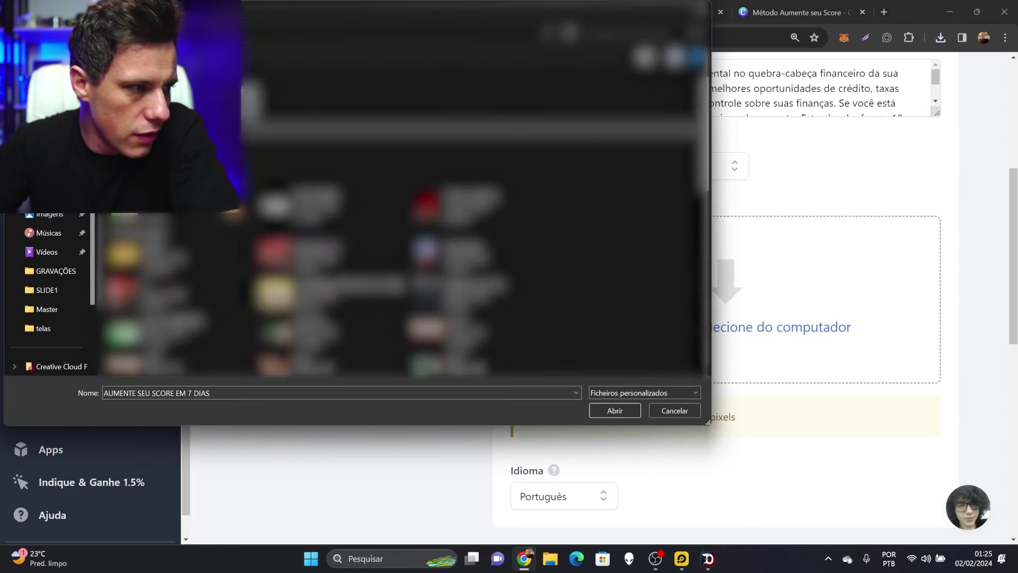
{"action": "left_click", "coordinate": [615, 411]}
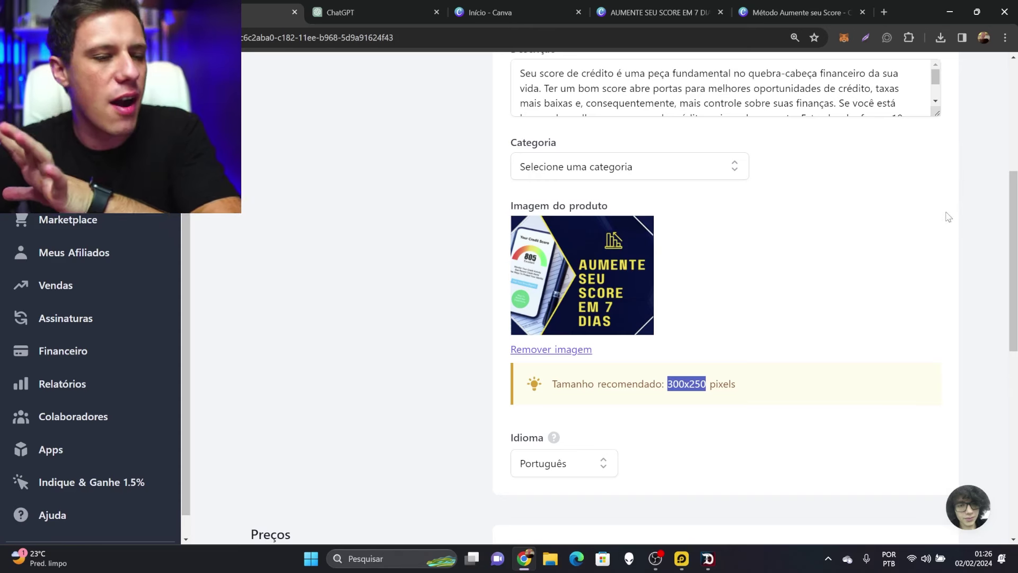
Change the product price to 9700 (R$ 97,00)
{"action": "scroll", "coordinate": [846, 266], "scroll_direction": "down", "scroll_amount": 1}
{"action": "scroll", "coordinate": [846, 266], "scroll_direction": "down", "scroll_amount": 3}
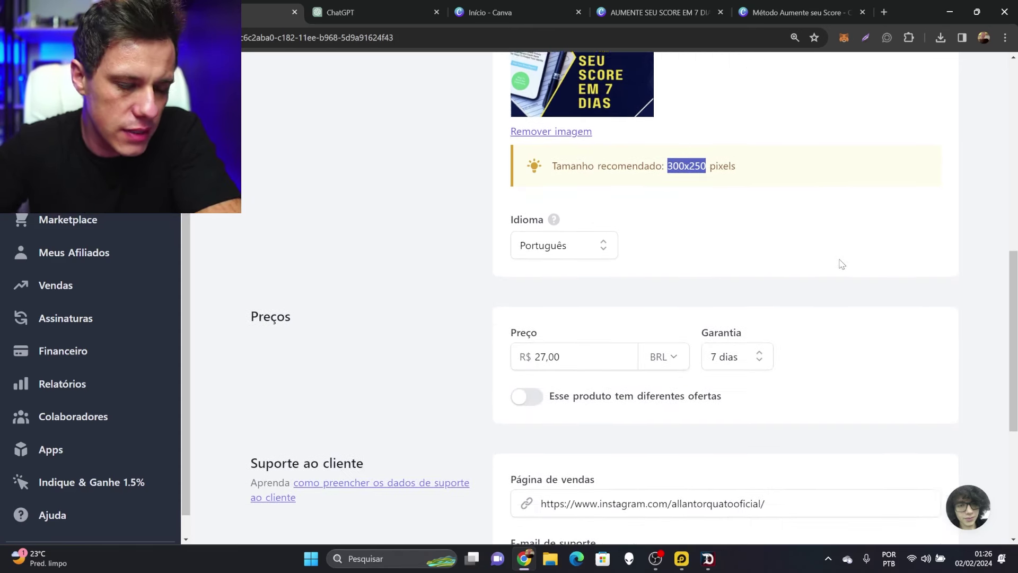
{"action": "left_click_drag", "start_coordinate": [580, 338], "coordinate": [507, 336]}
{"action": "type", "text": "9700"}
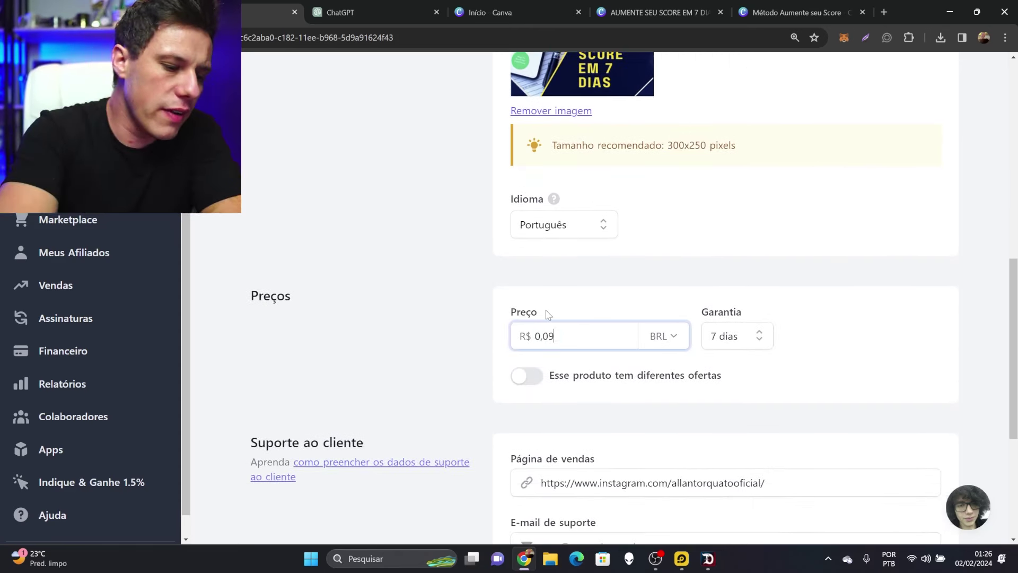
{"action": "left_click", "coordinate": [853, 264]}
Review the sales page URL field, leaving it unchanged
{"action": "scroll", "coordinate": [733, 275], "scroll_direction": "down", "scroll_amount": 1}
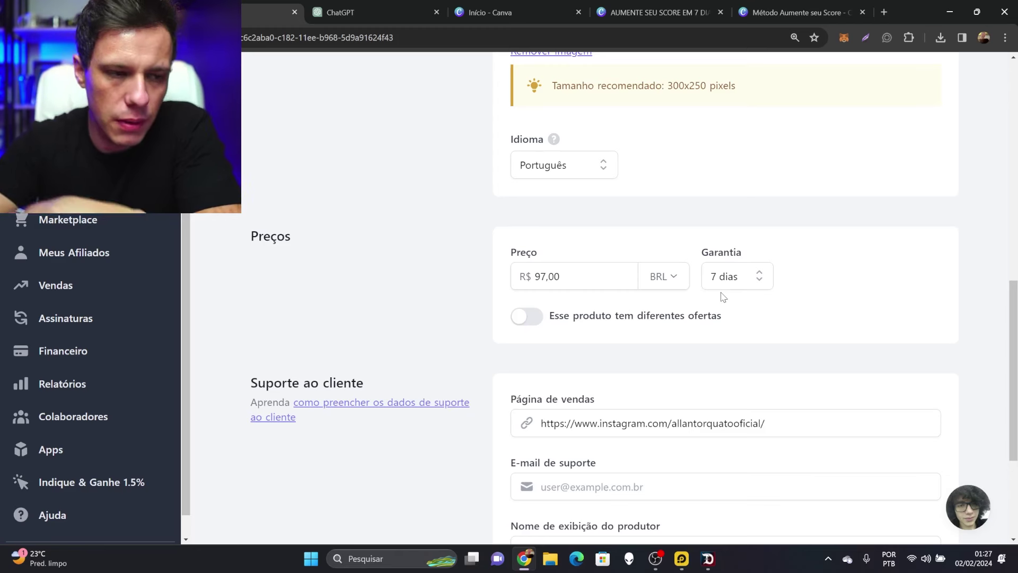
{"action": "scroll", "coordinate": [813, 265], "scroll_direction": "down", "scroll_amount": 1}
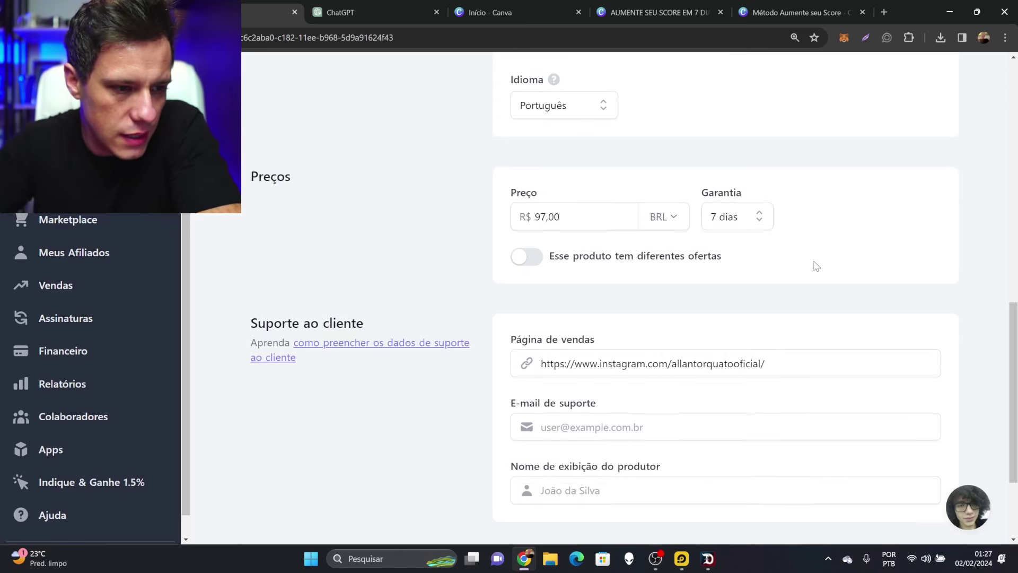
{"action": "scroll", "coordinate": [801, 281], "scroll_direction": "down", "scroll_amount": 1}
{"action": "left_click_drag", "start_coordinate": [787, 298], "coordinate": [502, 306]}
{"action": "left_click", "coordinate": [817, 259]}
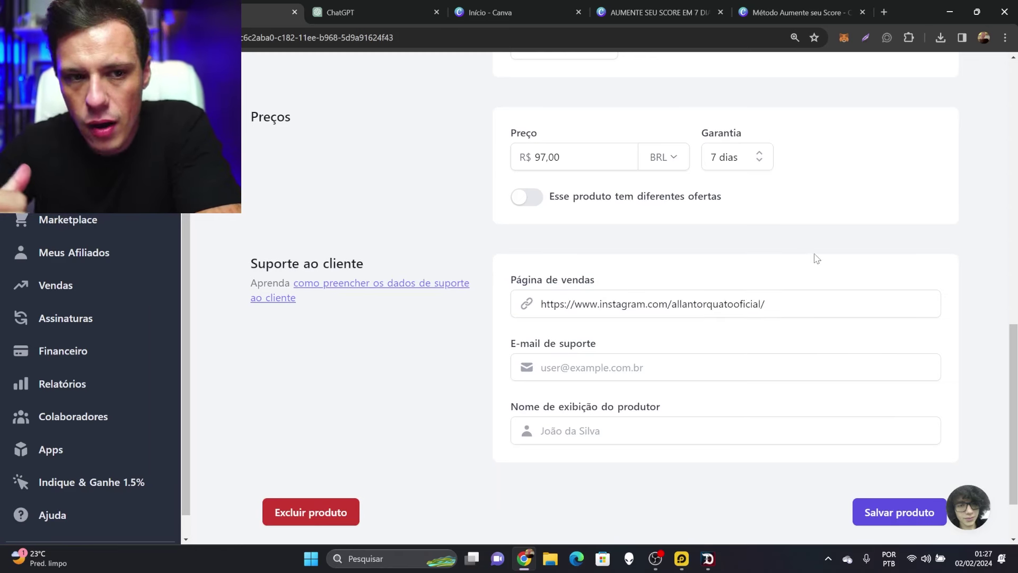
{"action": "left_click_drag", "start_coordinate": [807, 311], "coordinate": [548, 312]}
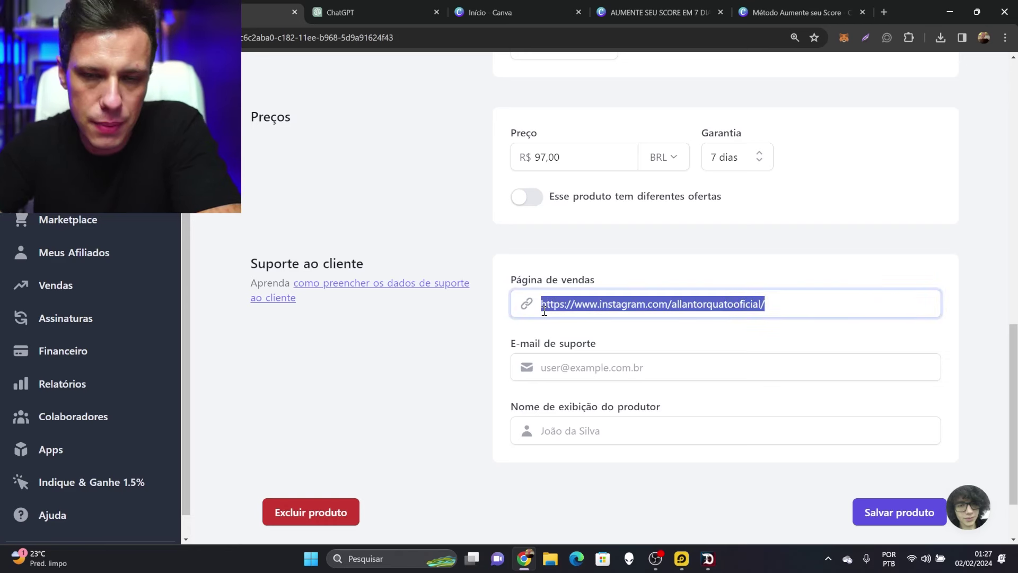
{"action": "left_click_drag", "start_coordinate": [776, 303], "coordinate": [596, 295]}
{"action": "left_click", "coordinate": [731, 261]}
Fill in the support e-mail address
{"action": "scroll", "coordinate": [727, 270], "scroll_direction": "down", "scroll_amount": 2}
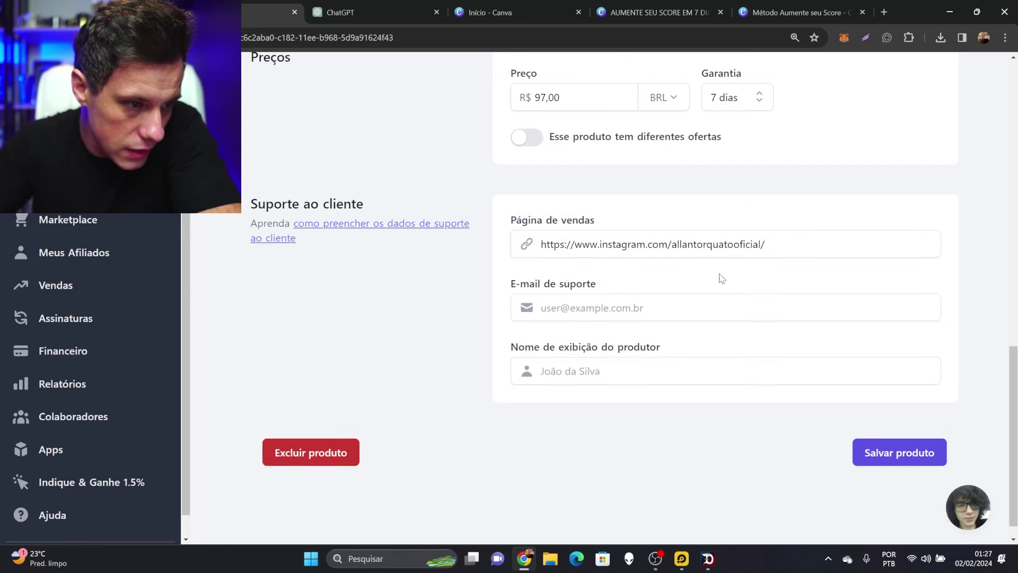
{"action": "left_click", "coordinate": [609, 307]}
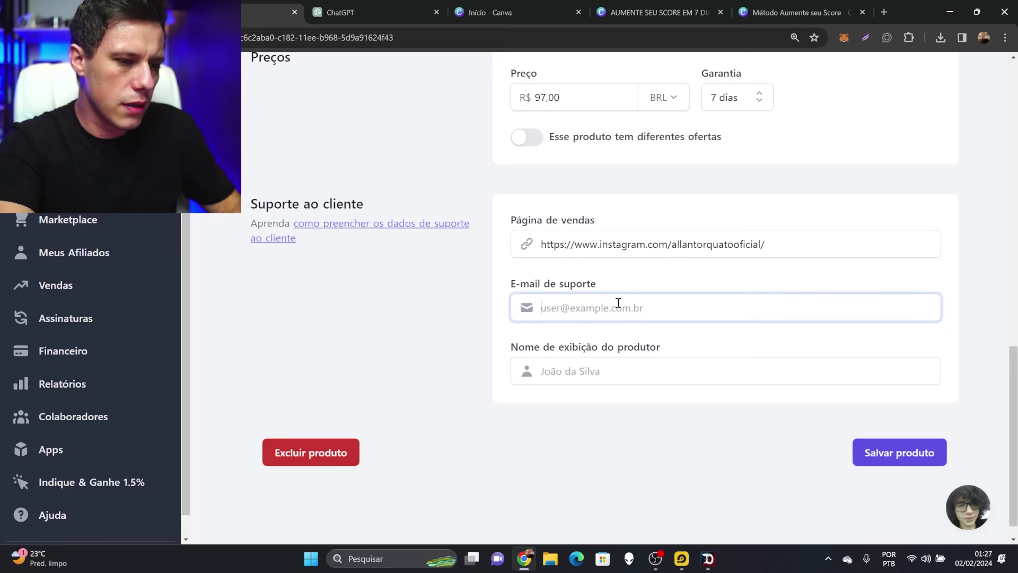
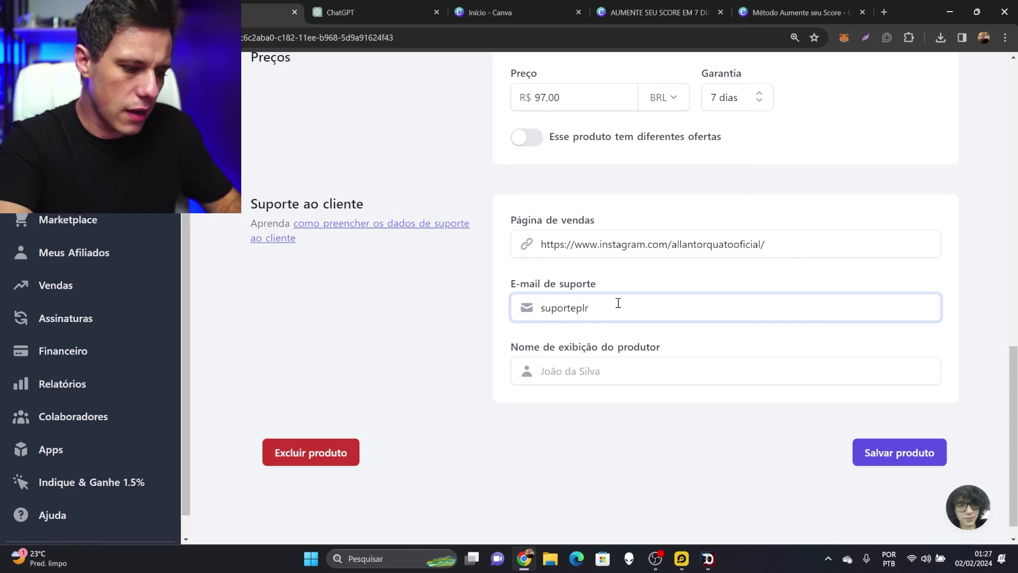
{"action": "scroll", "coordinate": [606, 350], "scroll_direction": "down", "scroll_amount": 1}
Set the producer display name to Método Score and save the product
{"action": "left_click", "coordinate": [607, 351]}
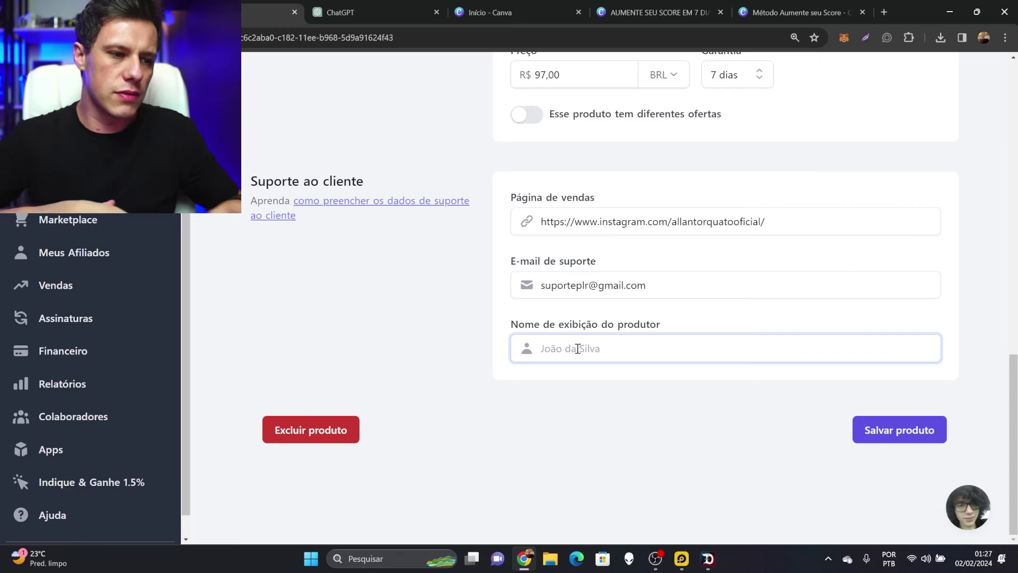
{"action": "type", "text": "Método S"}
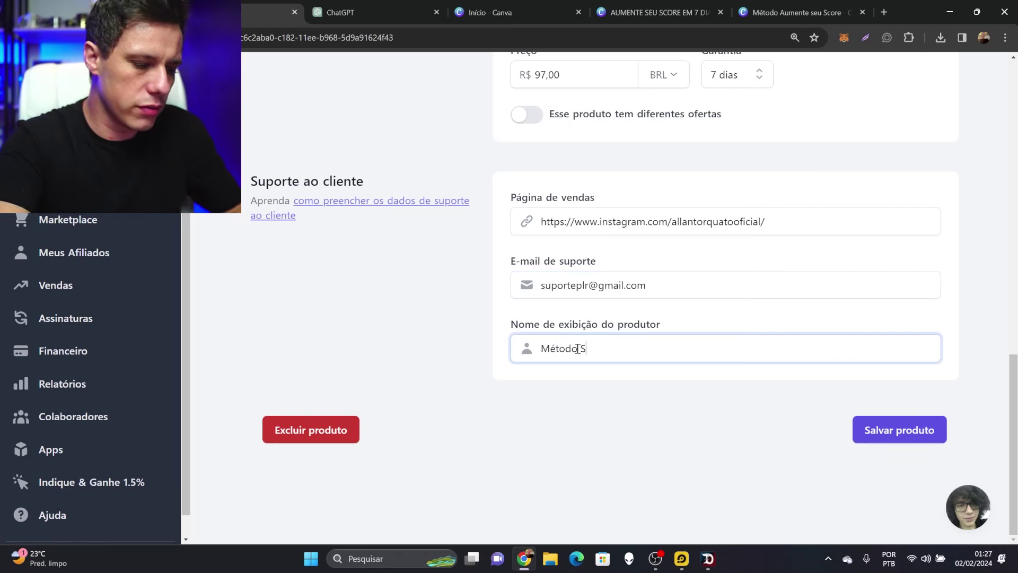
{"action": "type", "text": "core"}
{"action": "left_click_drag", "start_coordinate": [606, 350], "coordinate": [522, 353]}
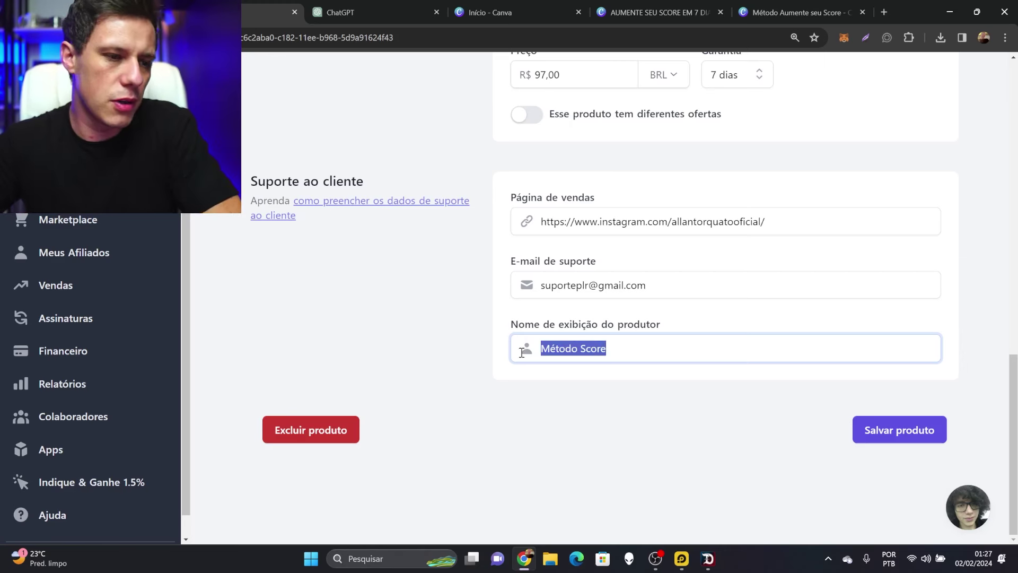
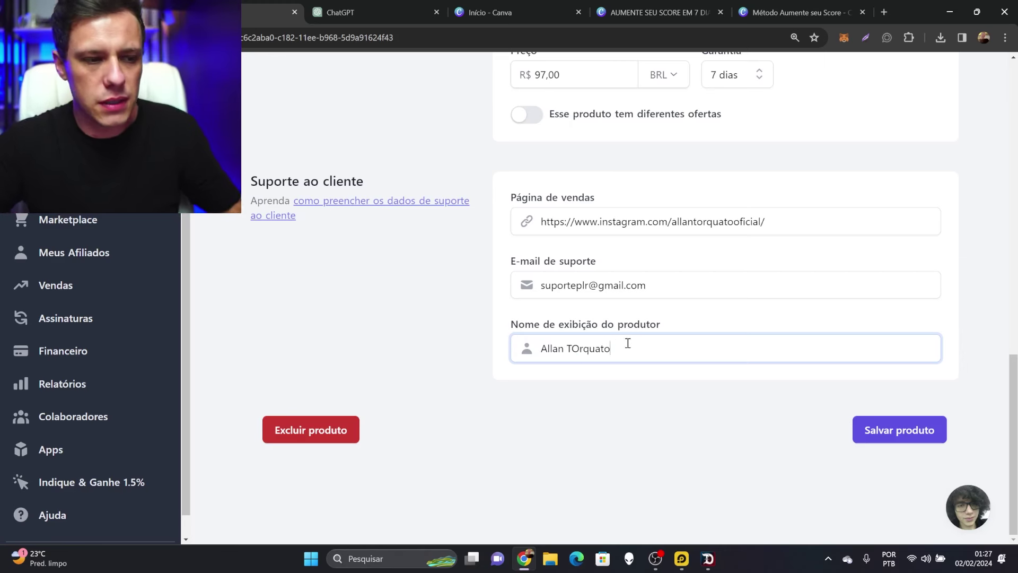
{"action": "left_click_drag", "start_coordinate": [628, 344], "coordinate": [455, 341]}
{"action": "type", "text": "Método Score"}
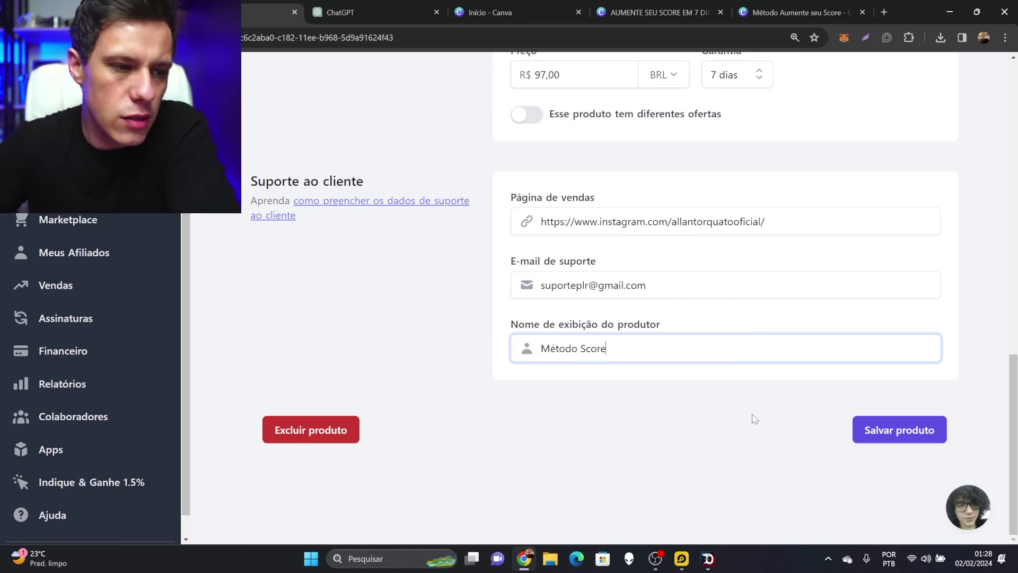
{"action": "left_click", "coordinate": [922, 437]}
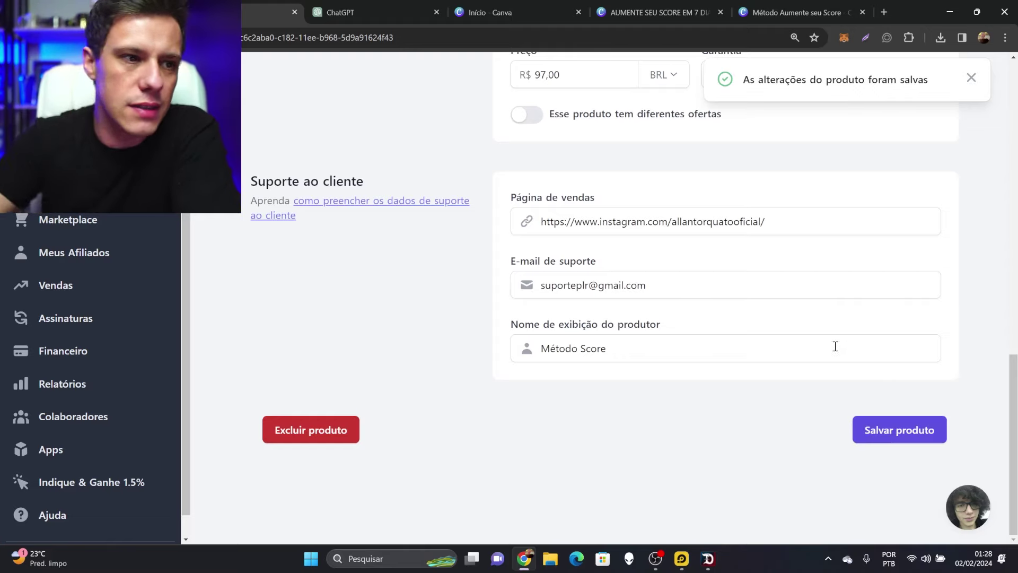
{"action": "scroll", "coordinate": [844, 347], "scroll_direction": "up", "scroll_amount": 10}
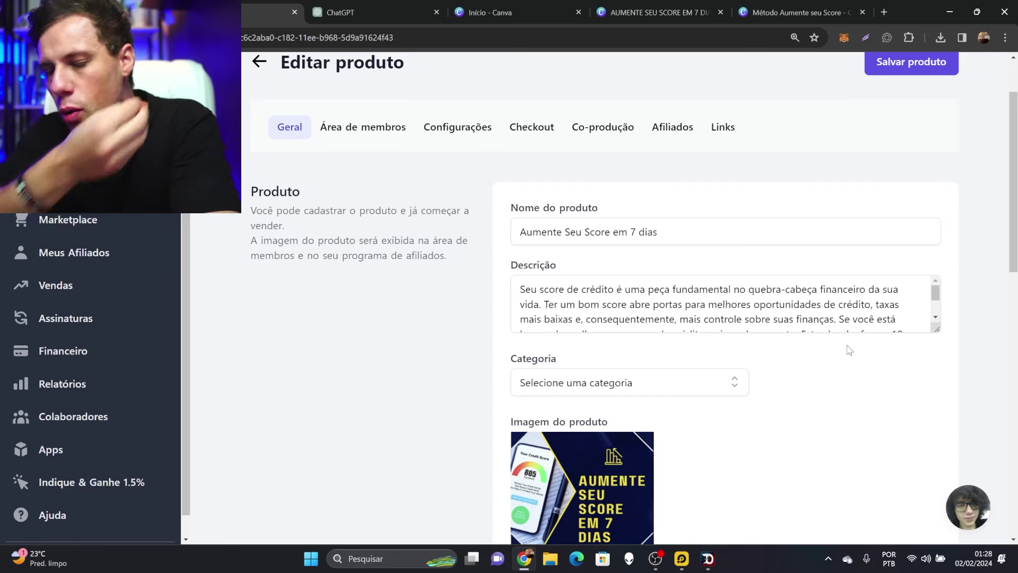
Open the members area of the Aumente Seu Score em 7 dias product
{"action": "scroll", "coordinate": [806, 276], "scroll_direction": "up", "scroll_amount": 2}
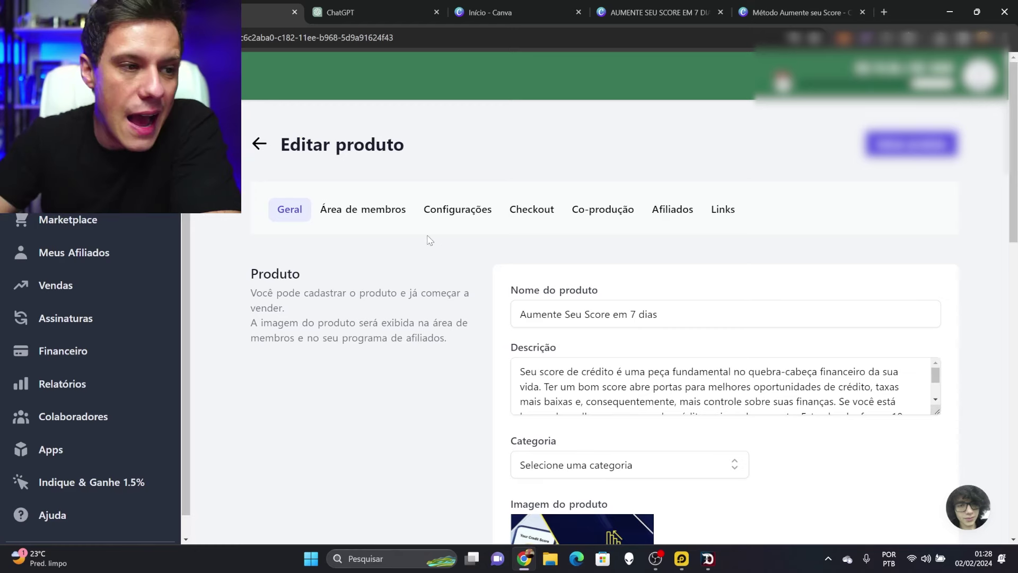
{"action": "left_click", "coordinate": [370, 209]}
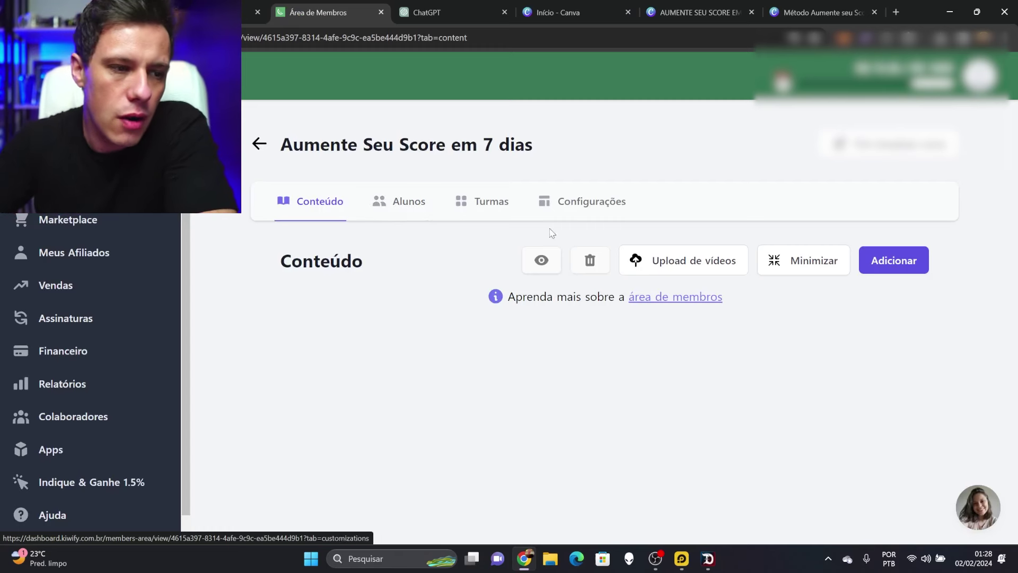
{"action": "left_click", "coordinate": [257, 145]}
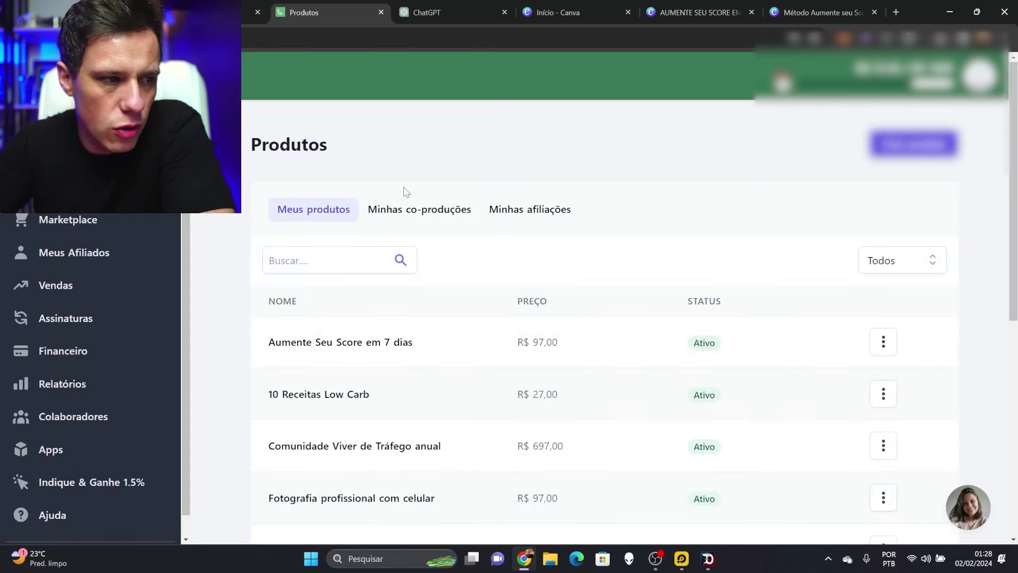
{"action": "left_click", "coordinate": [366, 342]}
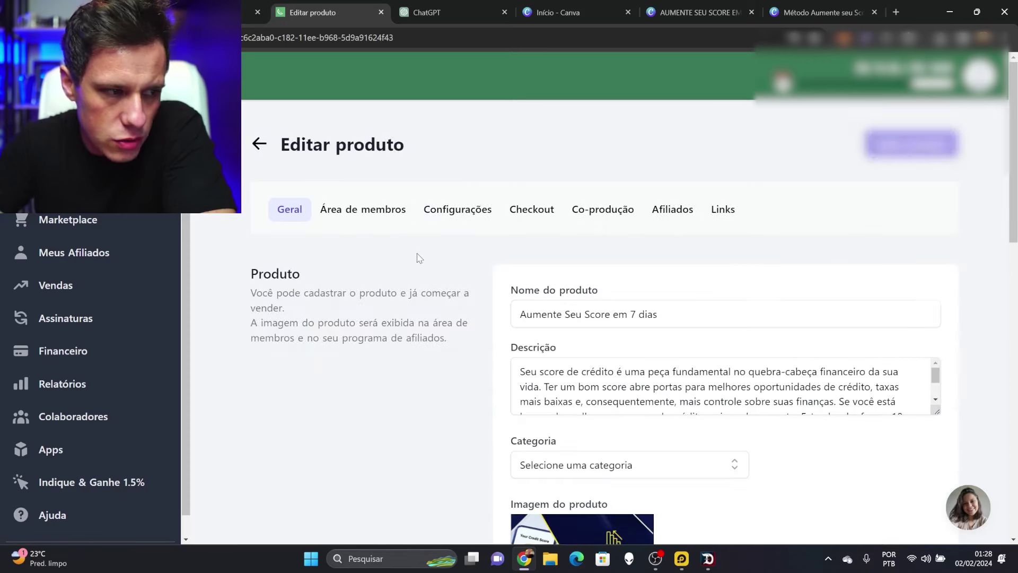
{"action": "left_click", "coordinate": [362, 212]}
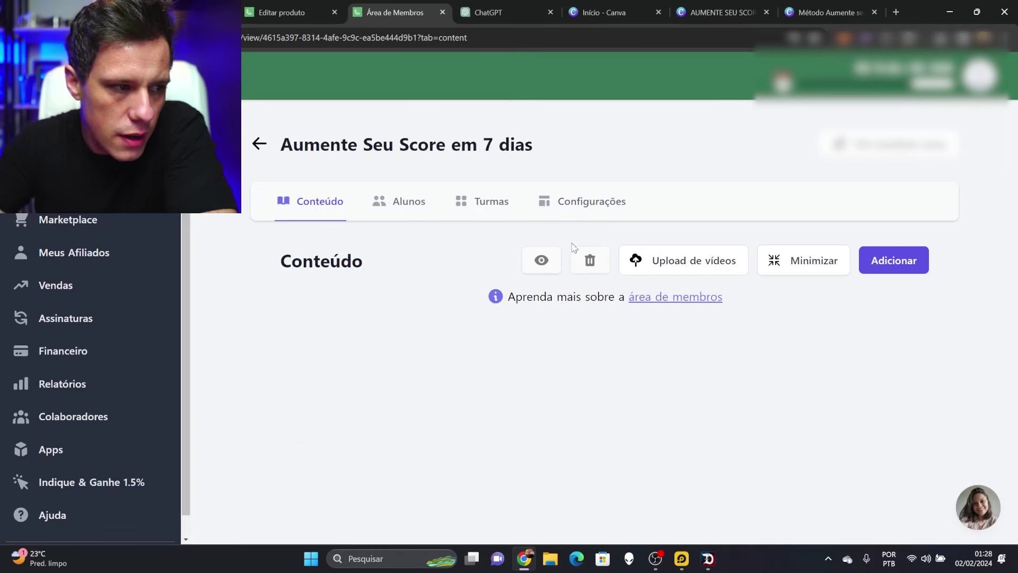
Create an Ebook Score module and begin adding new content to it
{"action": "left_click", "coordinate": [896, 262]}
{"action": "left_click", "coordinate": [448, 267]}
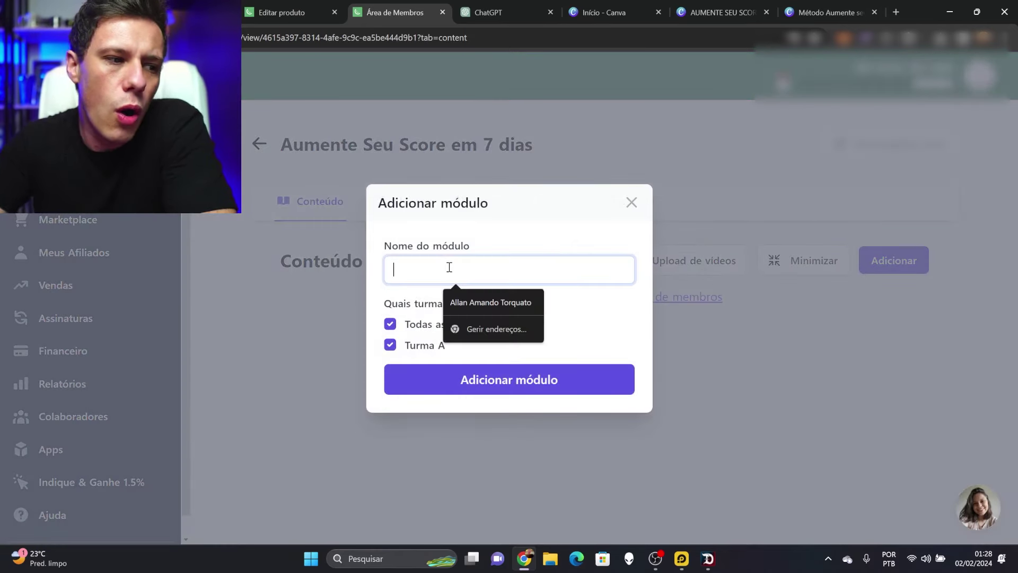
{"action": "type", "text": "Ebook Score"}
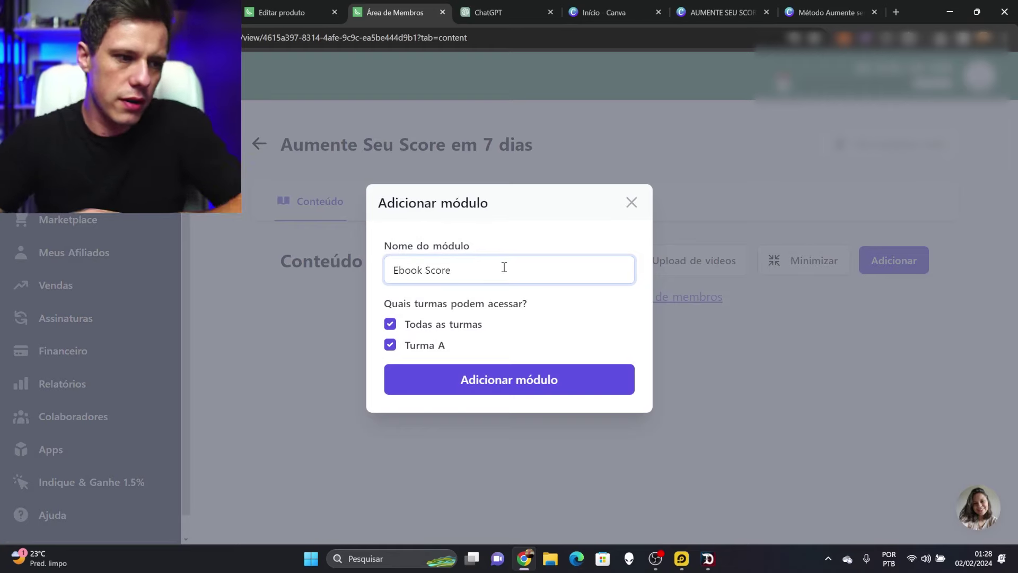
{"action": "left_click", "coordinate": [593, 372]}
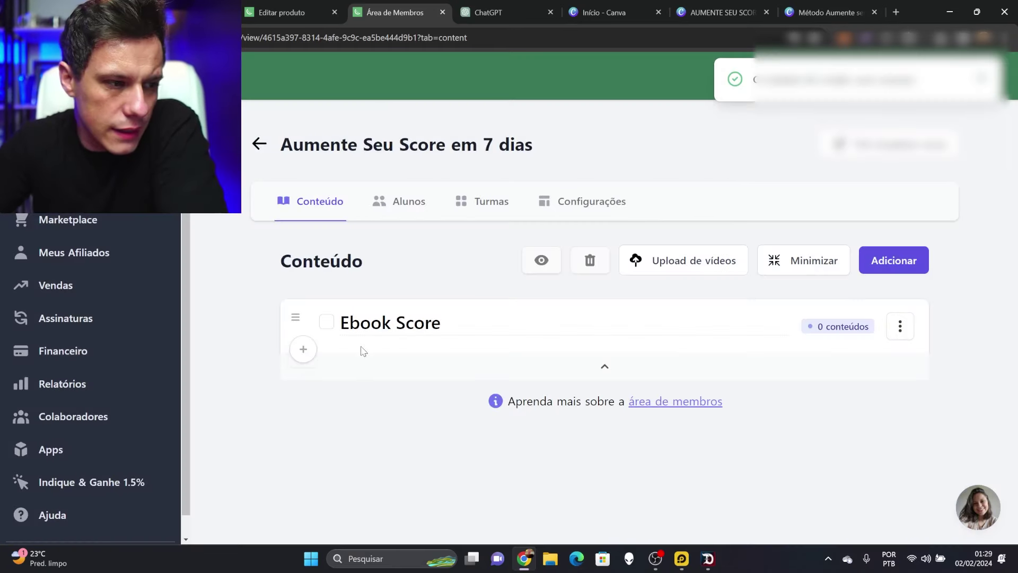
{"action": "left_click_drag", "start_coordinate": [439, 330], "coordinate": [349, 325]}
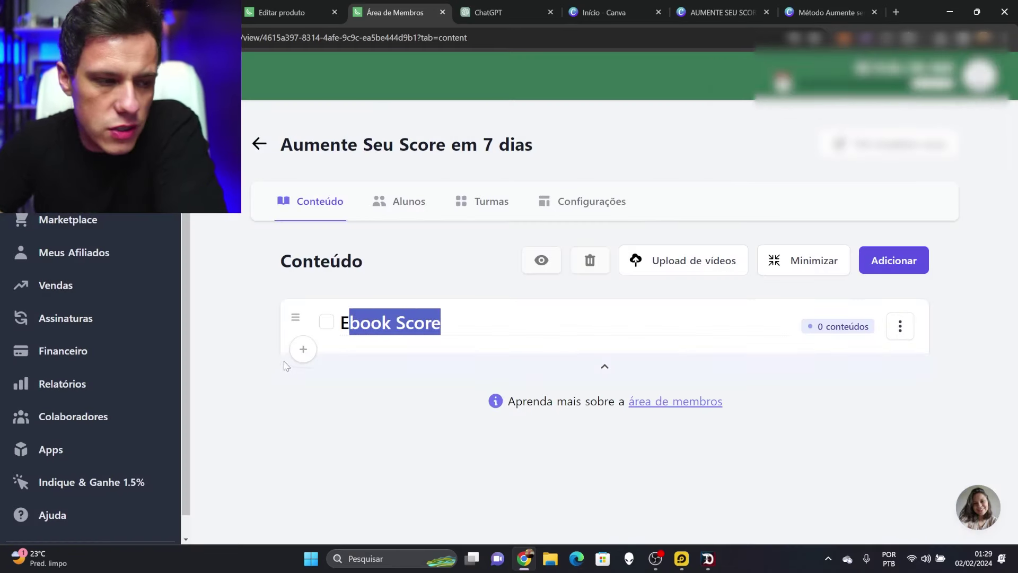
{"action": "left_click", "coordinate": [303, 350]}
{"action": "left_click", "coordinate": [408, 314]}
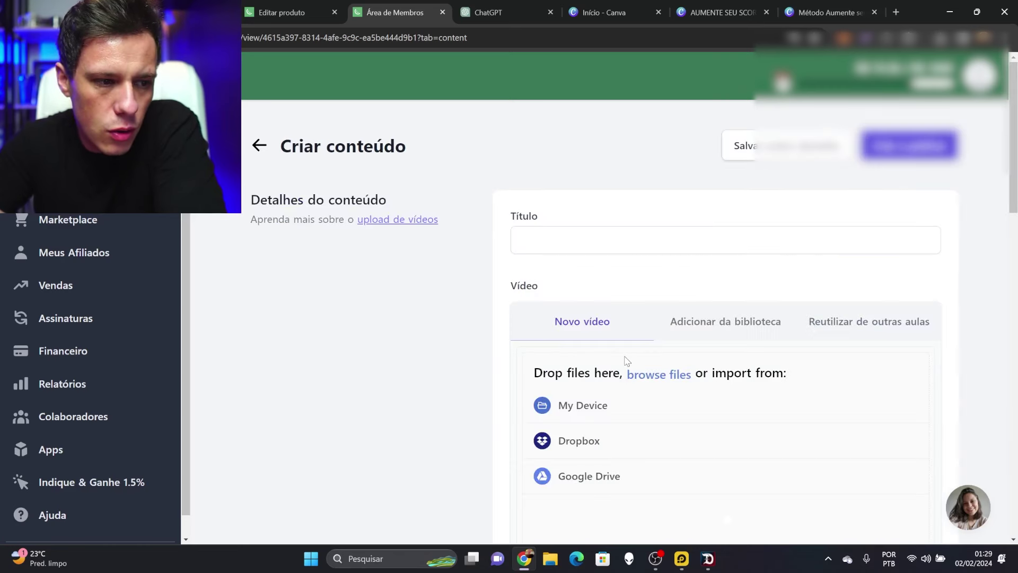
Title the lesson Baixar and attach the Método Aumente seu Score PDF
{"action": "left_click", "coordinate": [561, 236]}
{"action": "type", "text": "Baixar E"}
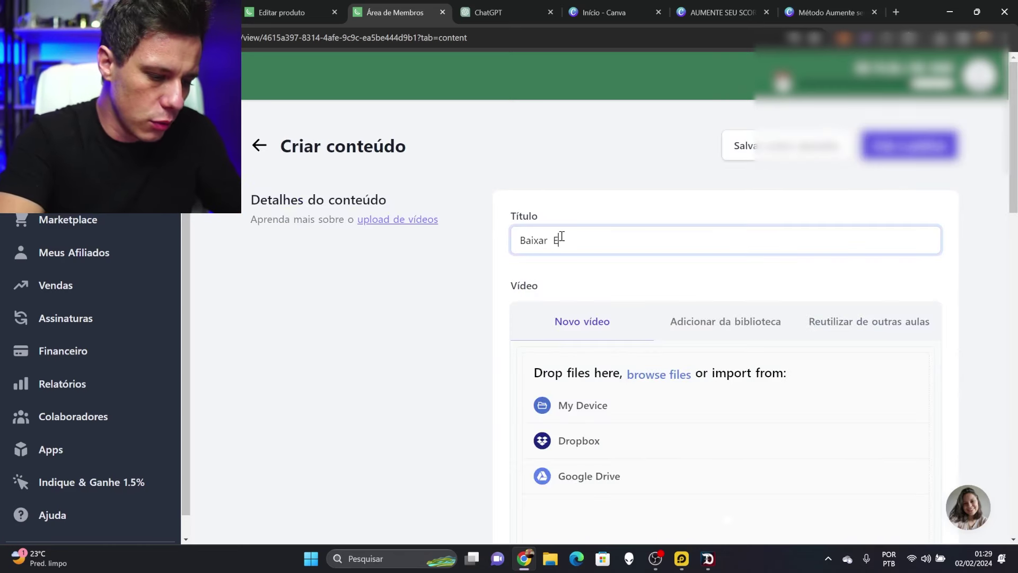
{"action": "scroll", "coordinate": [562, 236], "scroll_direction": "down", "scroll_amount": 13}
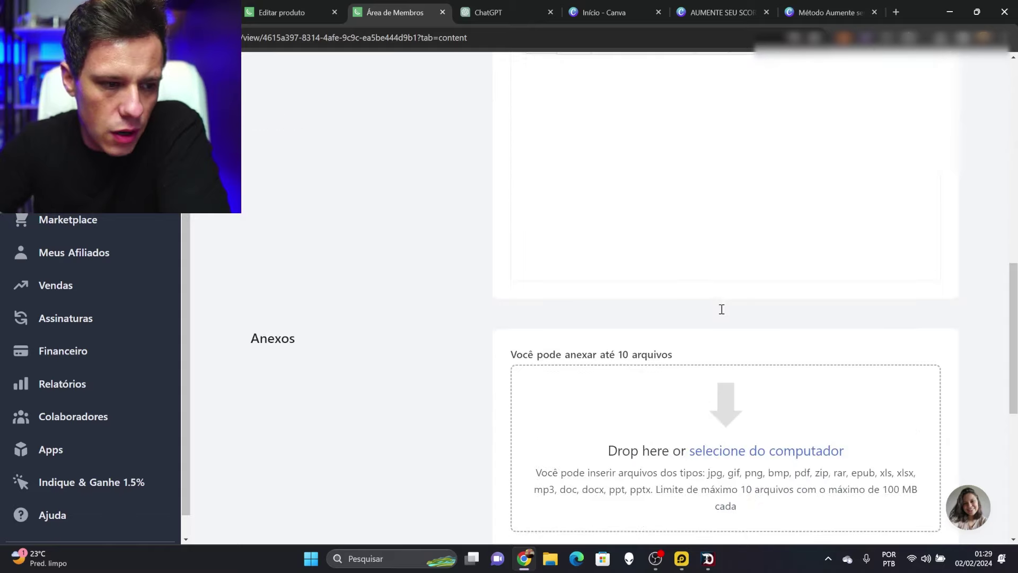
{"action": "scroll", "coordinate": [722, 300], "scroll_direction": "down", "scroll_amount": 1}
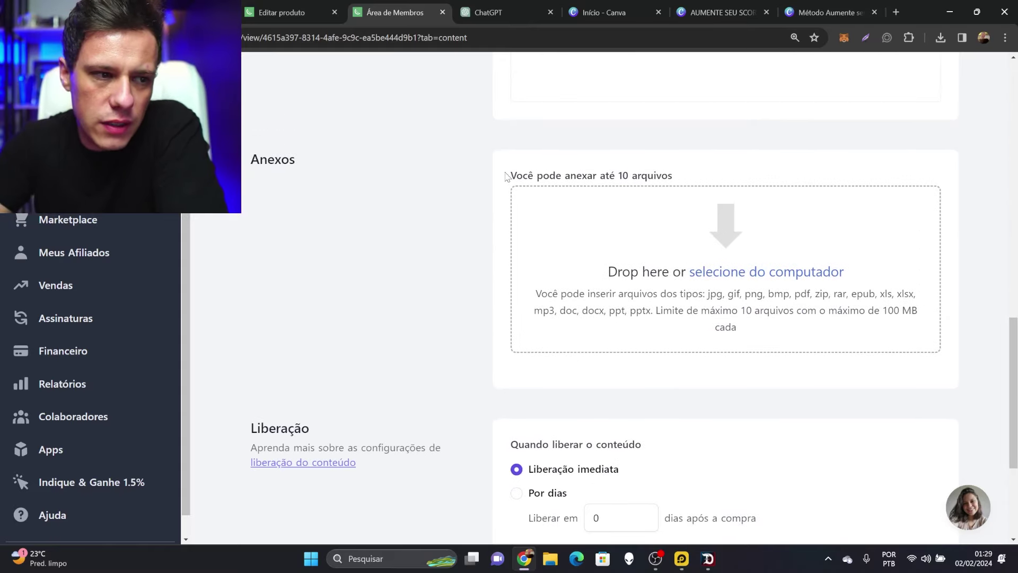
{"action": "left_click_drag", "start_coordinate": [515, 176], "coordinate": [671, 173]}
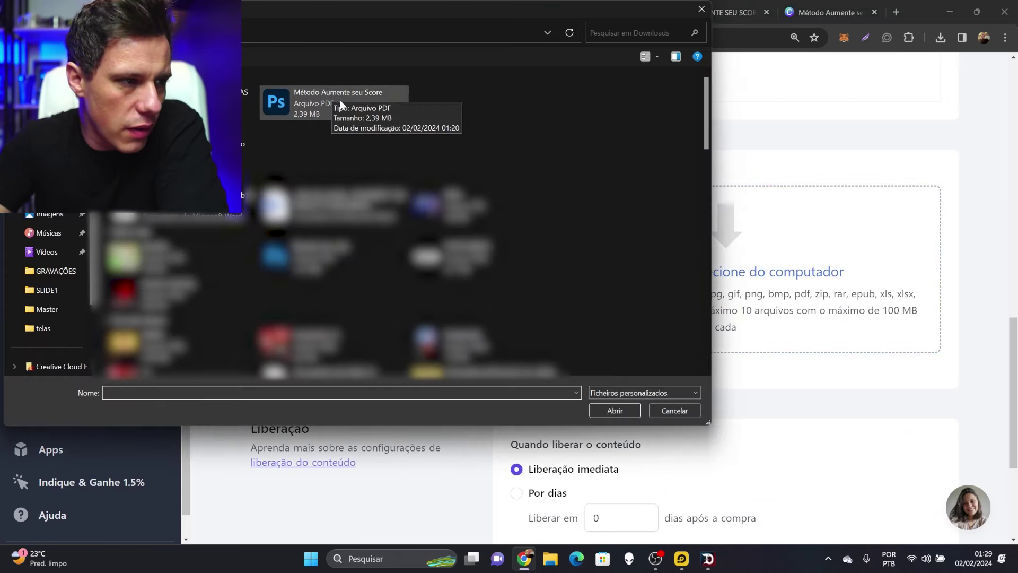
{"action": "left_click", "coordinate": [338, 108]}
{"action": "left_click", "coordinate": [615, 411]}
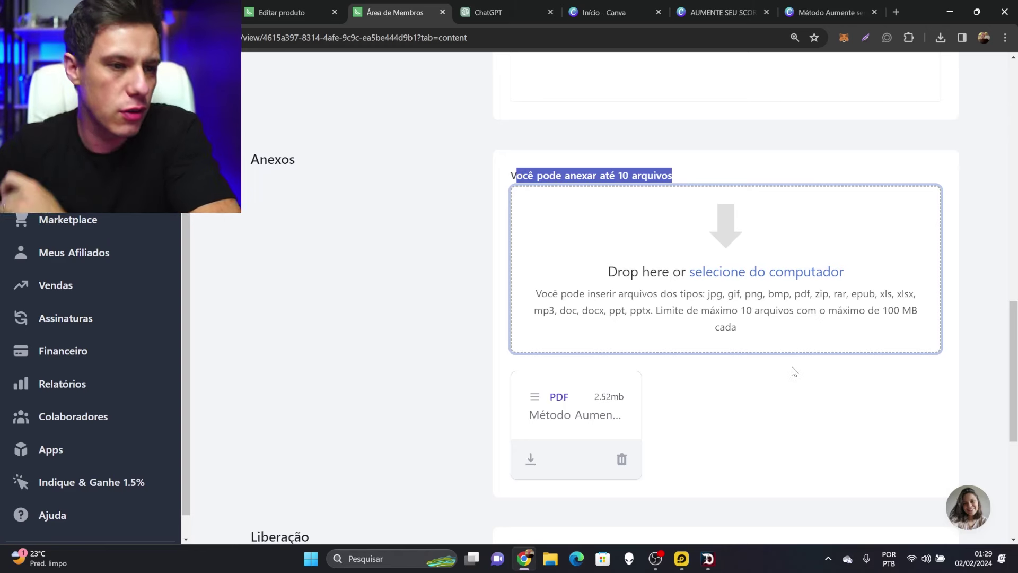
Create and publish the Baixar Ebook lesson, then reopen Aumente Seu Score em 7 dias for editing
{"action": "scroll", "coordinate": [794, 371], "scroll_direction": "down", "scroll_amount": 5}
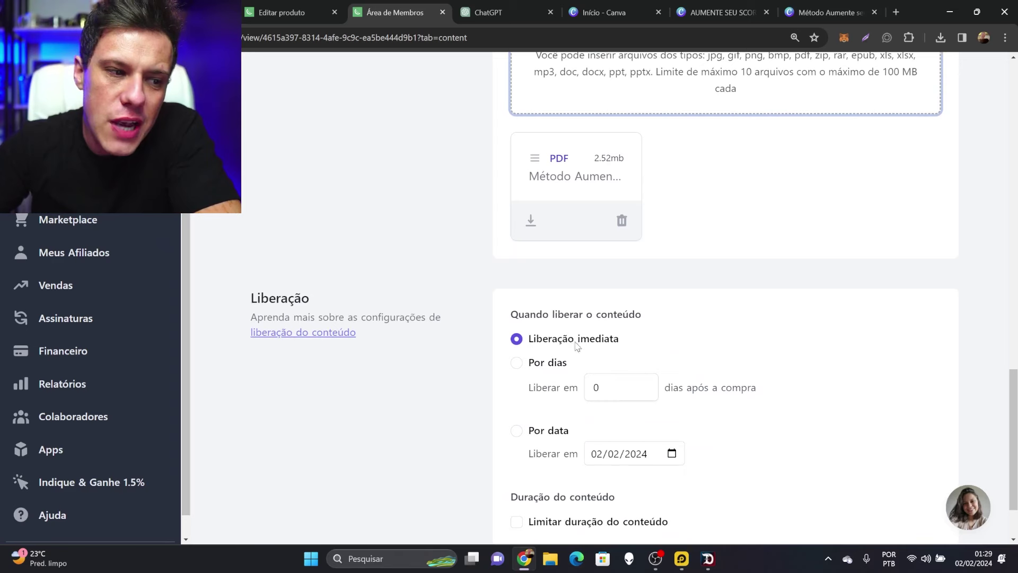
{"action": "scroll", "coordinate": [599, 327], "scroll_direction": "up", "scroll_amount": 2}
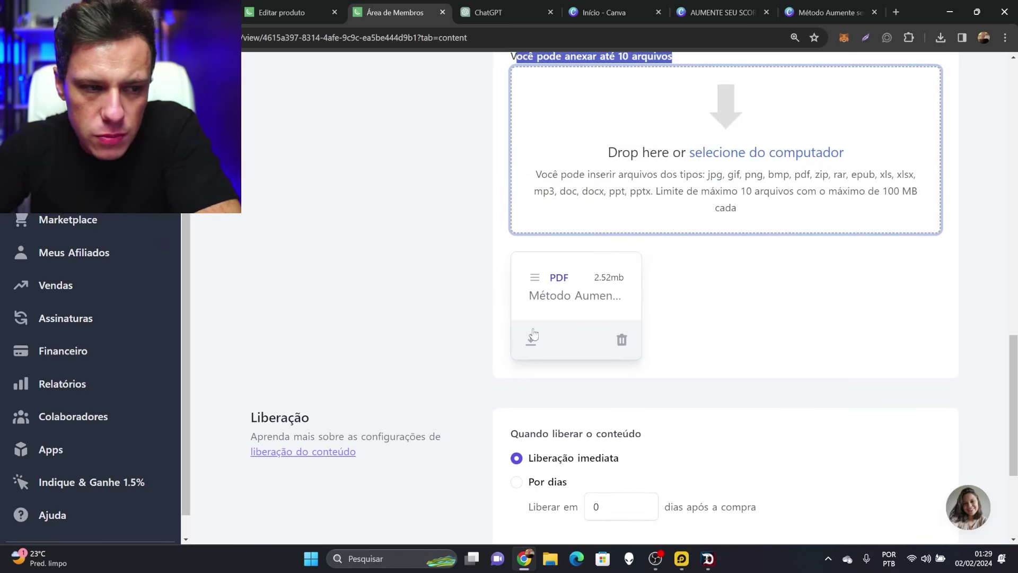
{"action": "scroll", "coordinate": [743, 304], "scroll_direction": "down", "scroll_amount": 2}
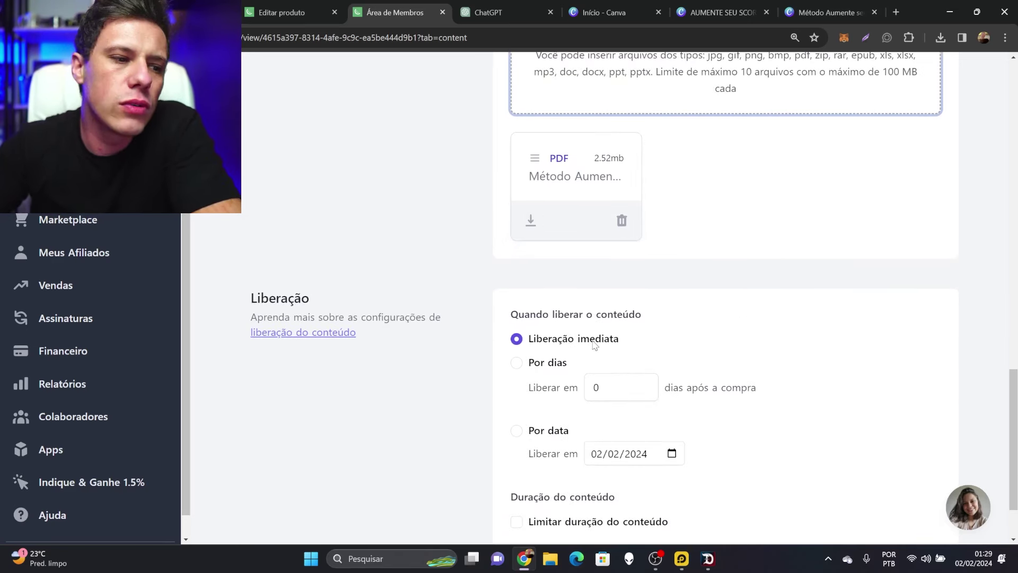
{"action": "scroll", "coordinate": [620, 343], "scroll_direction": "down", "scroll_amount": 1}
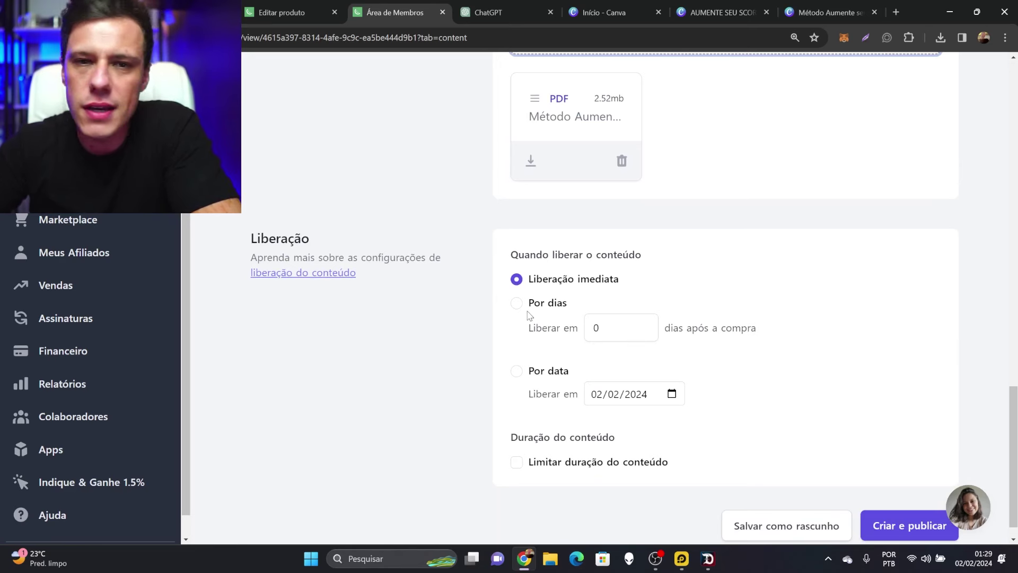
{"action": "scroll", "coordinate": [492, 318], "scroll_direction": "down", "scroll_amount": 1}
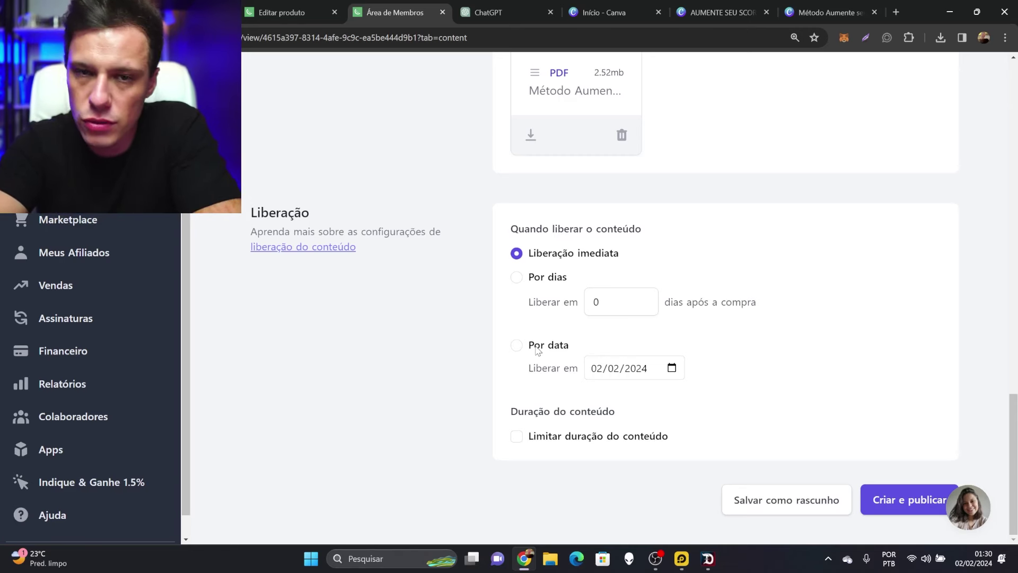
{"action": "left_click", "coordinate": [904, 504]}
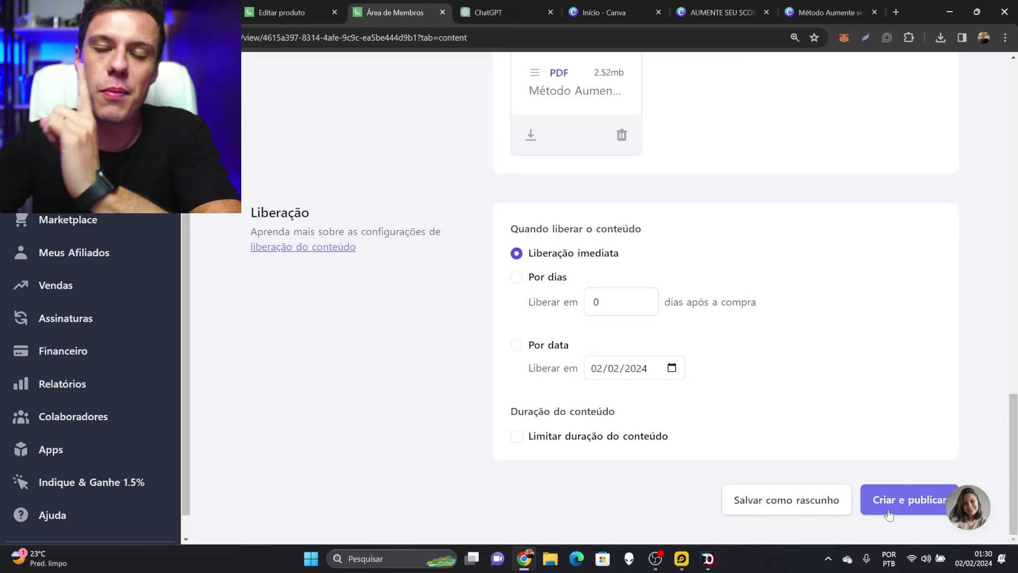
{"action": "left_click", "coordinate": [889, 501]}
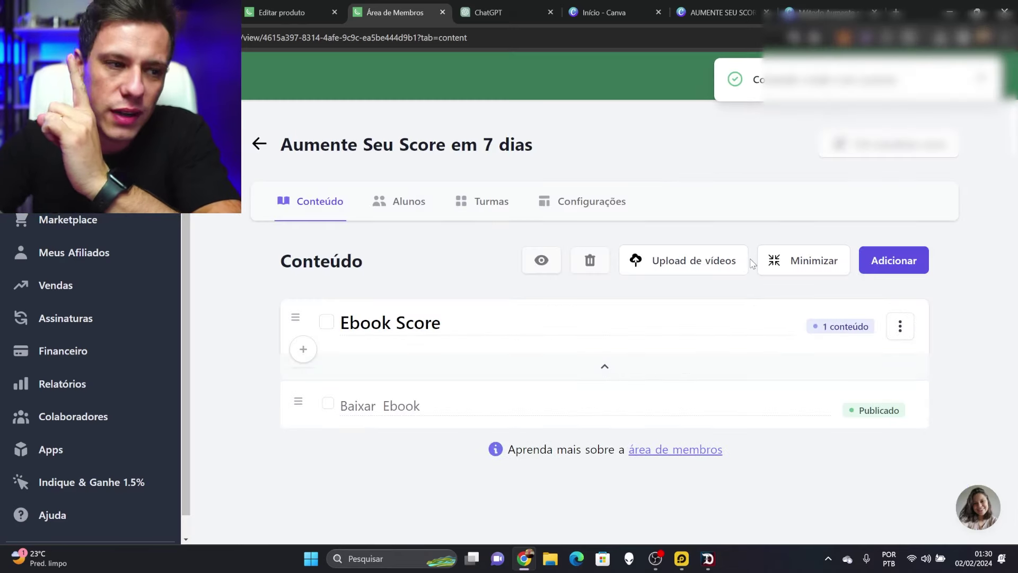
{"action": "left_click", "coordinate": [259, 144]}
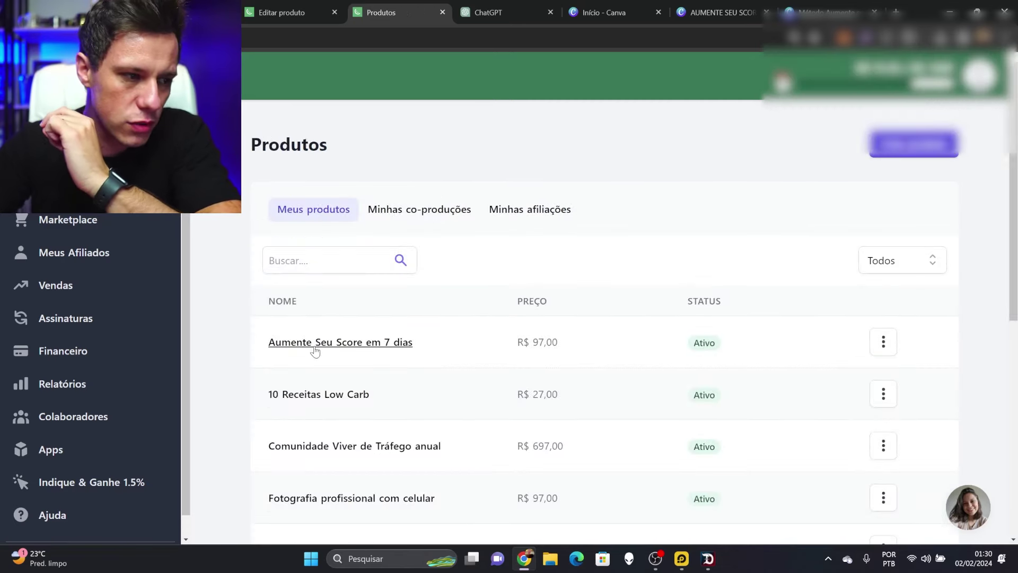
{"action": "left_click", "coordinate": [364, 343]}
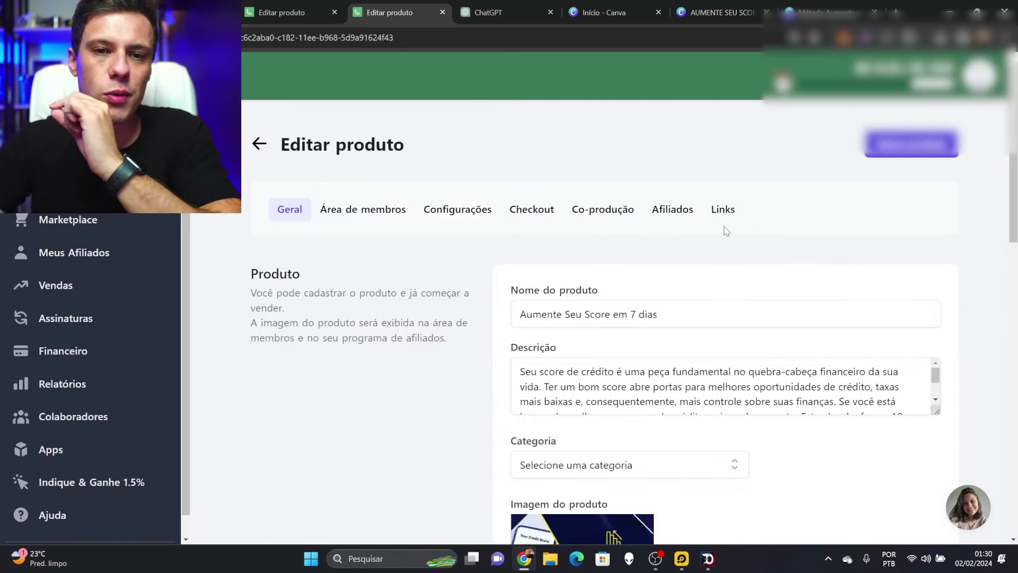
Copy the product's checkout link and load it in a new browser tab
{"action": "left_click", "coordinate": [723, 210]}
{"action": "left_click", "coordinate": [530, 351]}
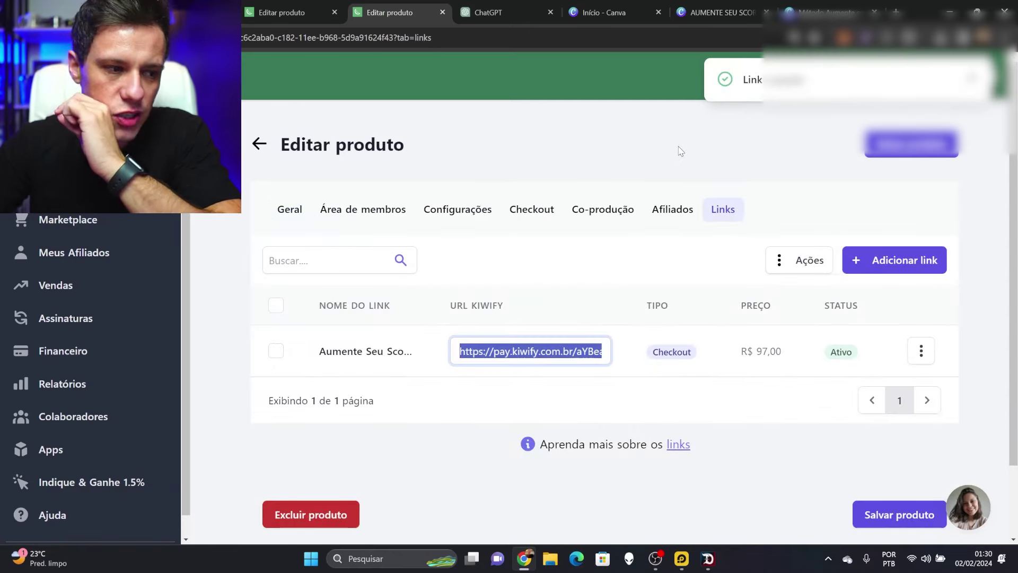
{"action": "left_click", "coordinate": [896, 12]}
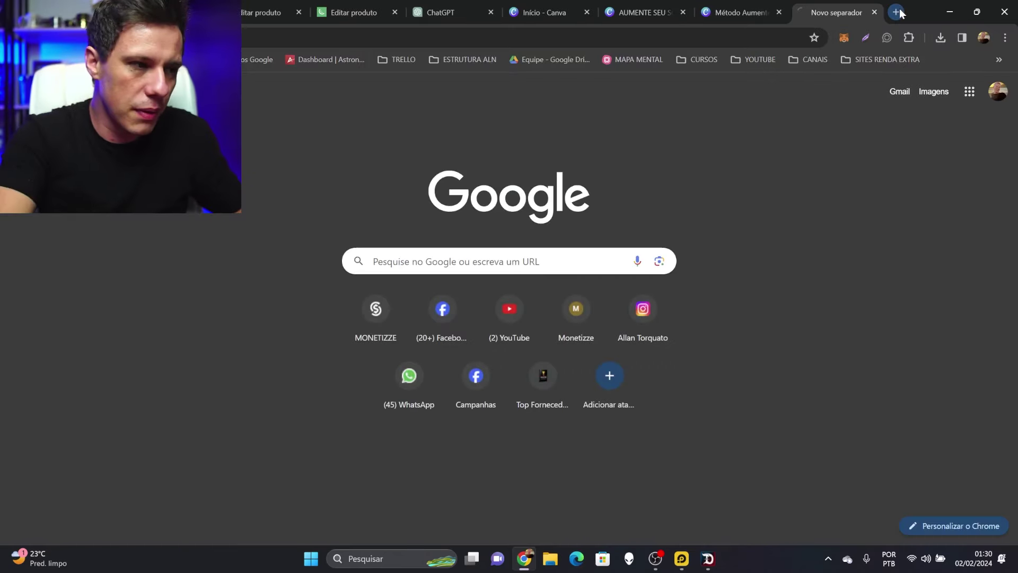
{"action": "key", "text": "ctrl+v"}
{"action": "key", "text": "Return"}
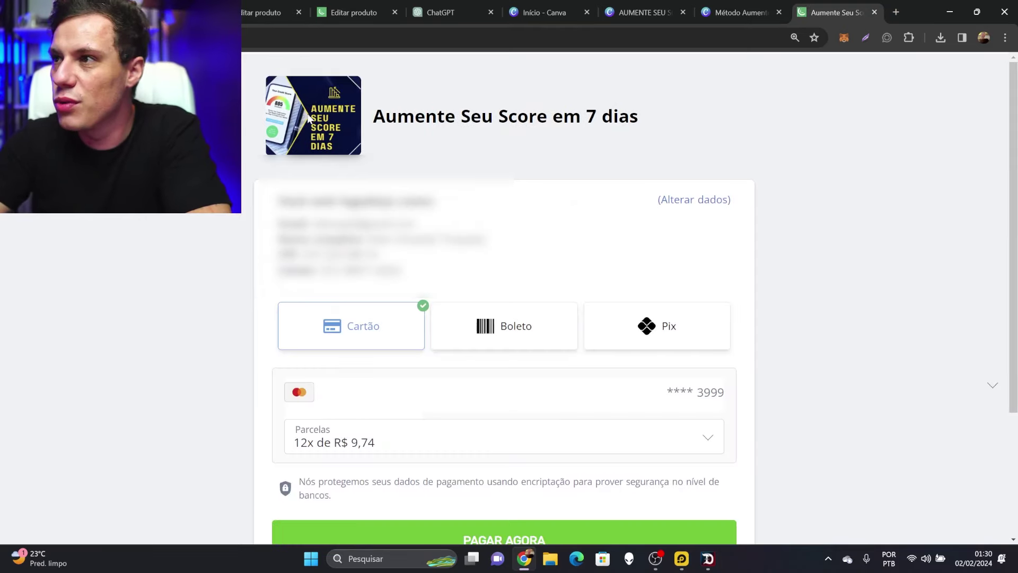
{"action": "scroll", "coordinate": [542, 175], "scroll_direction": "down", "scroll_amount": 2}
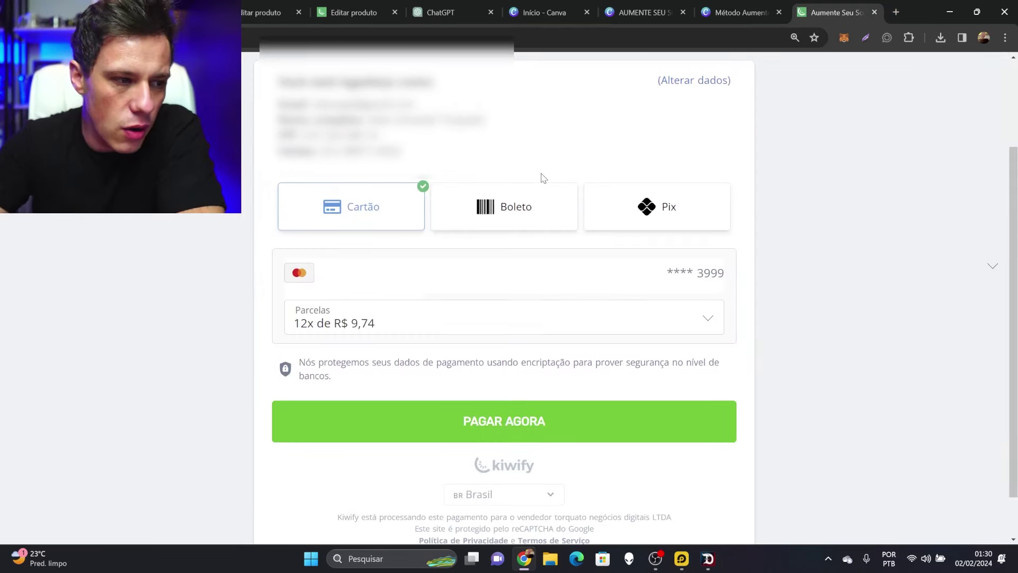
{"action": "scroll", "coordinate": [541, 176], "scroll_direction": "down", "scroll_amount": 1}
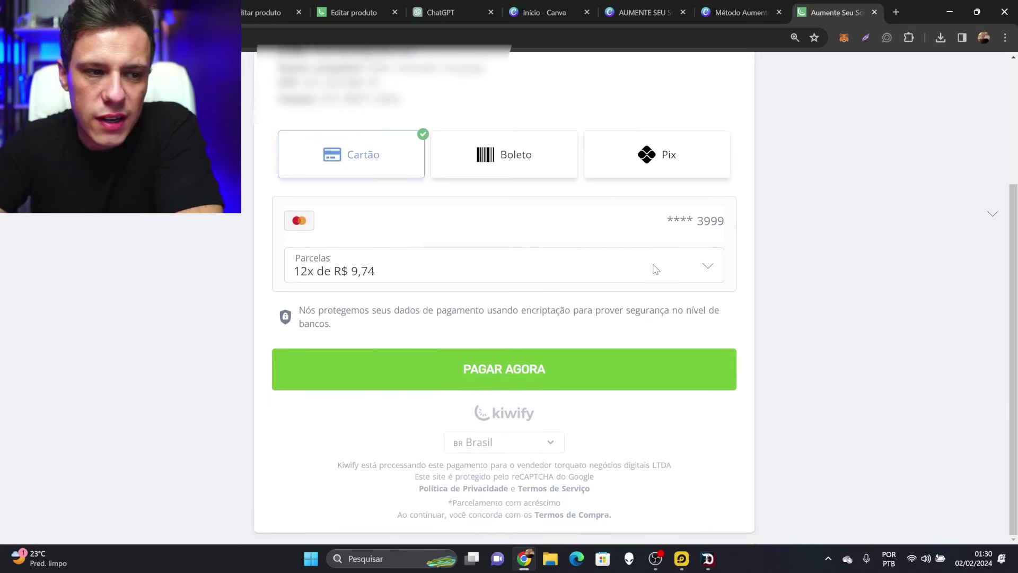
Try the R$ 97,00 single payment in Parcelas, then switch back to 12x de R$ 9,74
{"action": "left_click", "coordinate": [655, 270]}
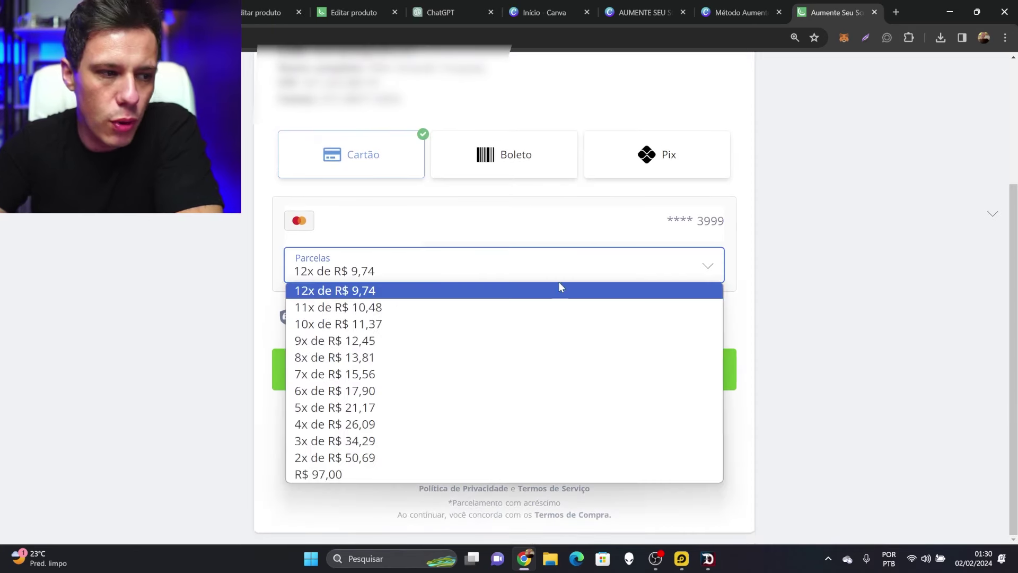
{"action": "left_click", "coordinate": [319, 475]}
{"action": "left_click", "coordinate": [469, 267]}
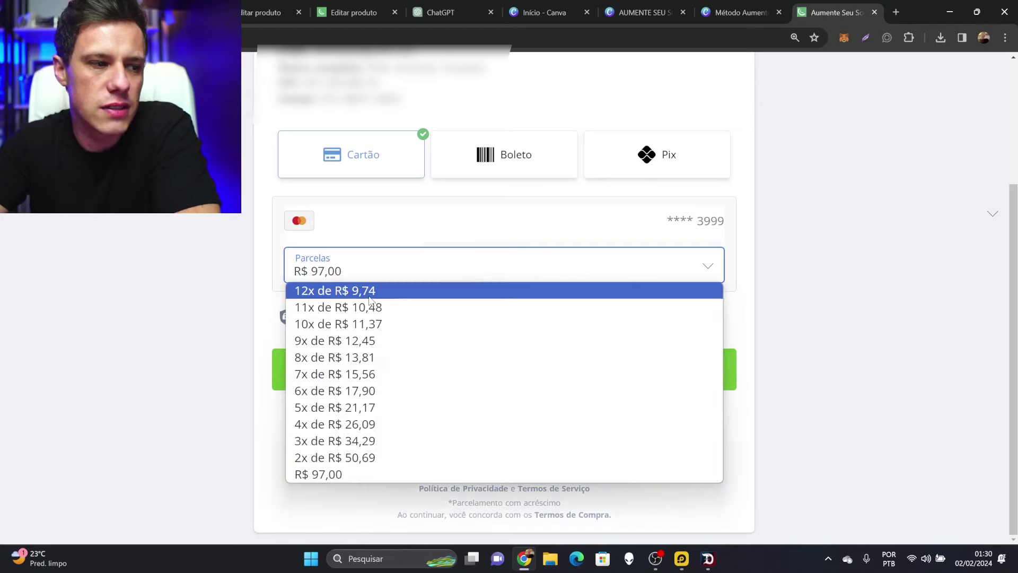
{"action": "left_click", "coordinate": [318, 289]}
{"action": "scroll", "coordinate": [464, 268], "scroll_direction": "up", "scroll_amount": 3}
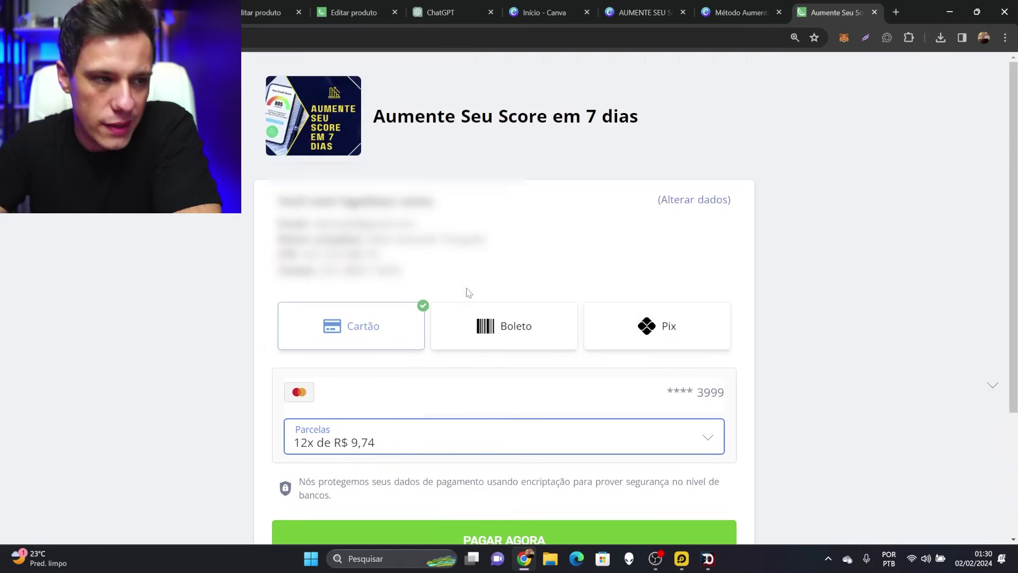
{"action": "scroll", "coordinate": [549, 257], "scroll_direction": "down", "scroll_amount": 2}
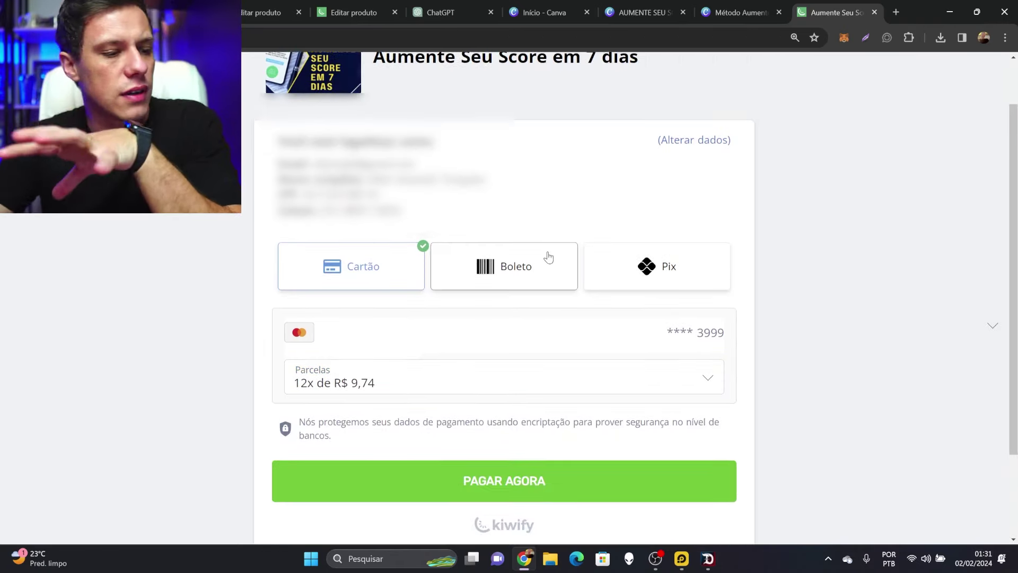
{"action": "scroll", "coordinate": [543, 262], "scroll_direction": "up", "scroll_amount": 2}
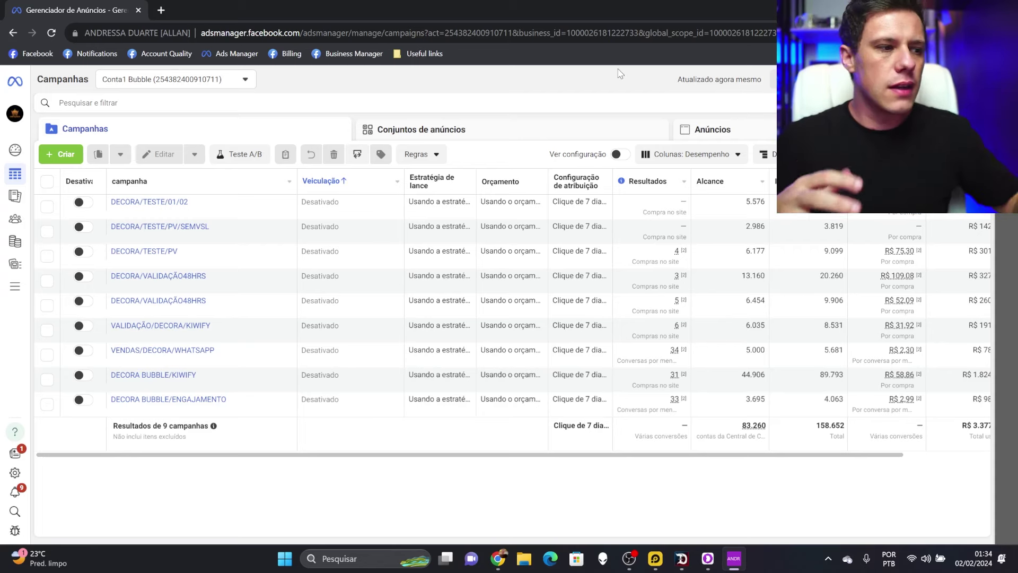
Create a new campaign with the Engajamento objective using the manual engagement campaign setup
{"action": "left_click", "coordinate": [61, 158]}
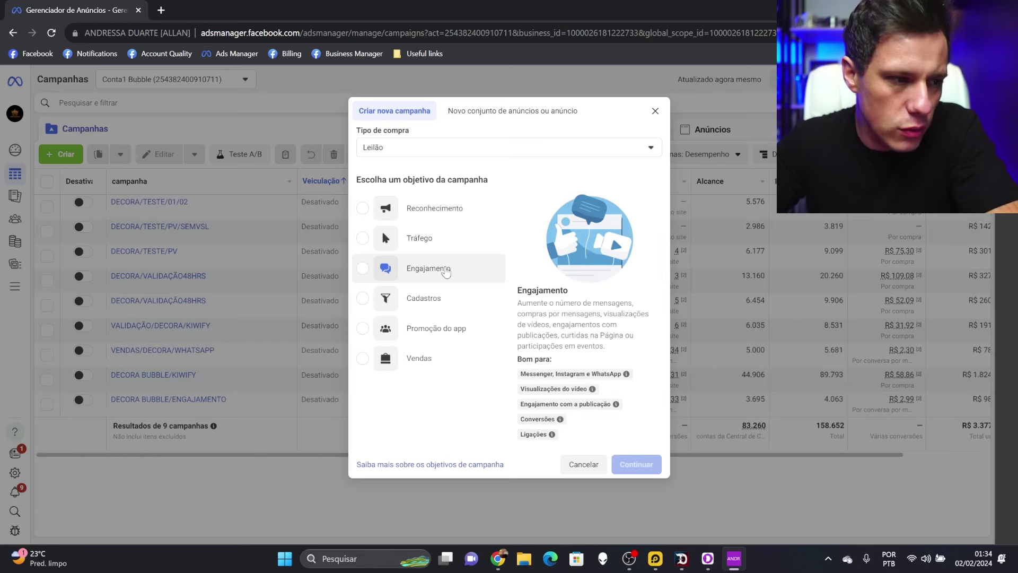
{"action": "left_click", "coordinate": [446, 270]}
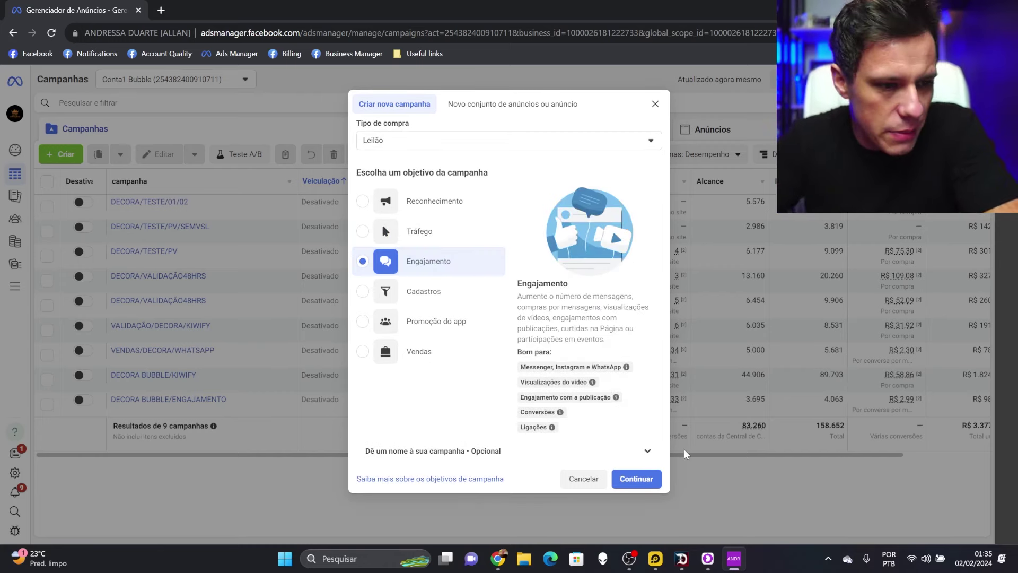
{"action": "left_click", "coordinate": [636, 478]}
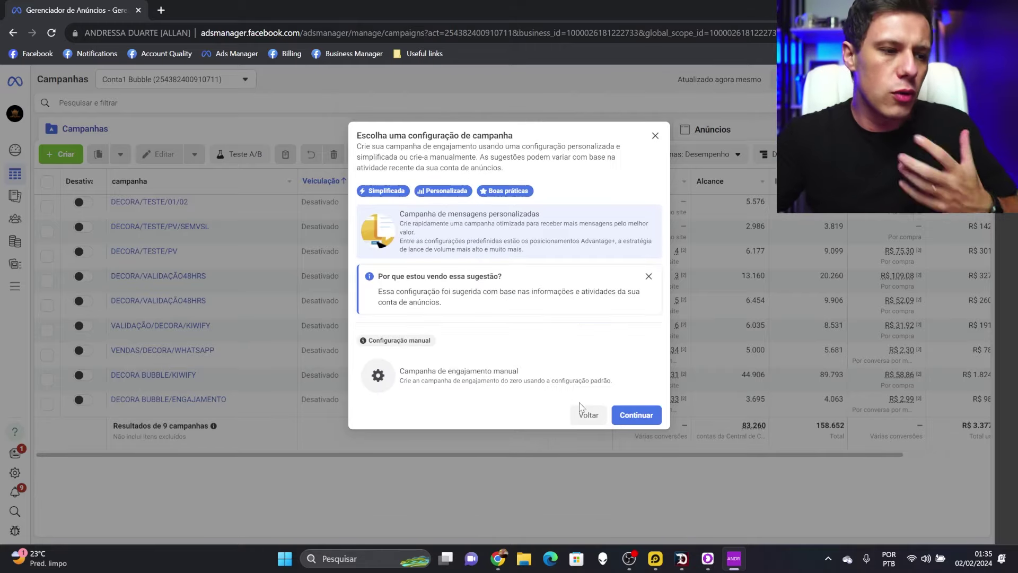
{"action": "left_click", "coordinate": [505, 379]}
Create the draft and rename the campaign to DESAFIO followed by the creator's name
{"action": "left_click", "coordinate": [636, 415]}
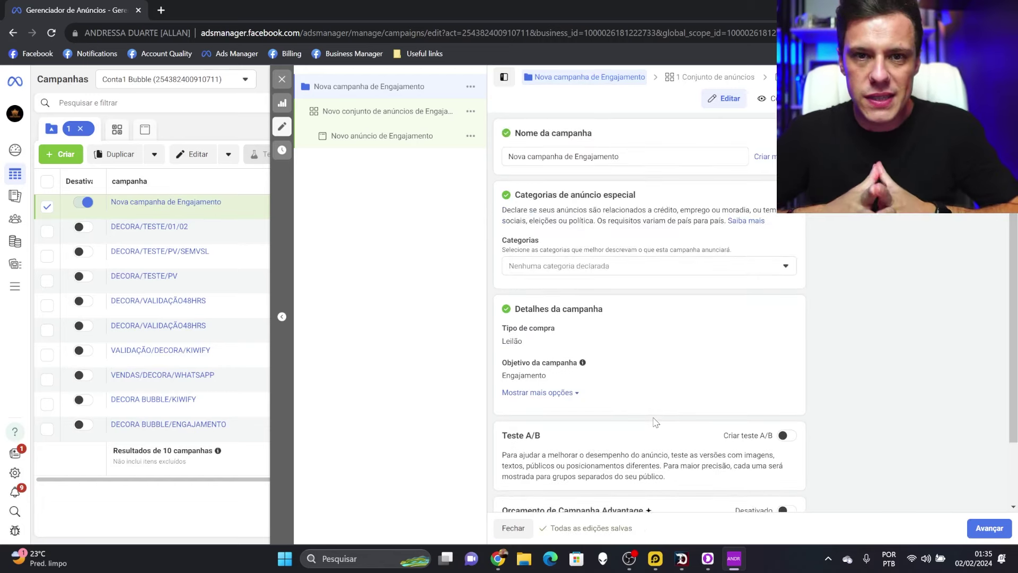
{"action": "triple_click", "coordinate": [582, 154]}
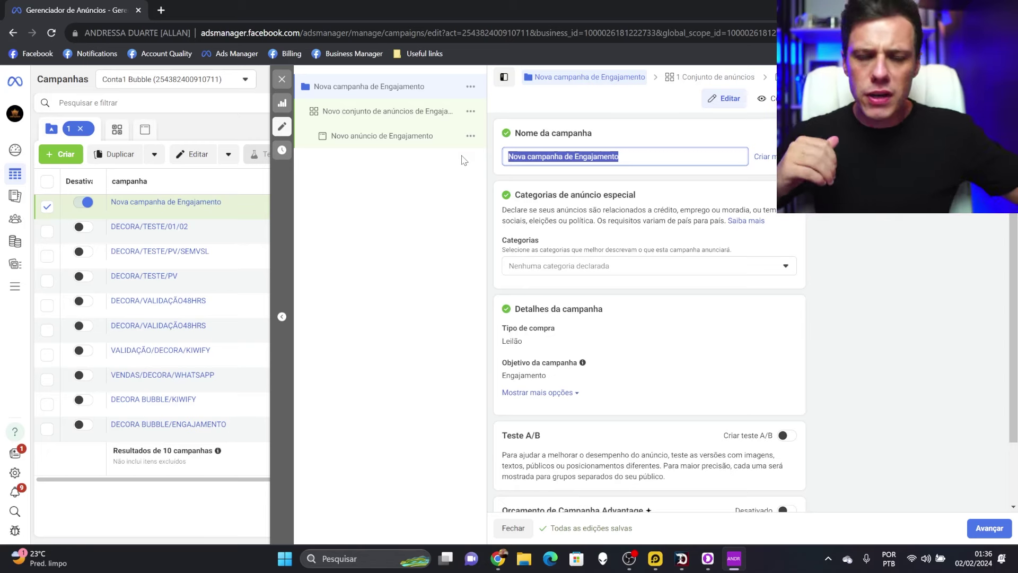
{"action": "type", "text": "DESA"}
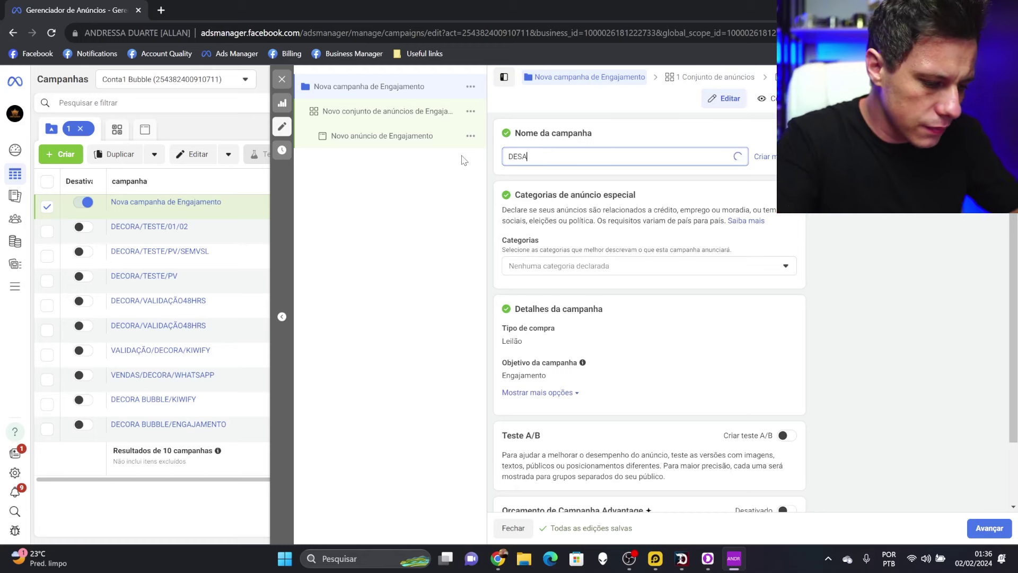
{"action": "type", "text": "FIO ALLAN TORQUATO"}
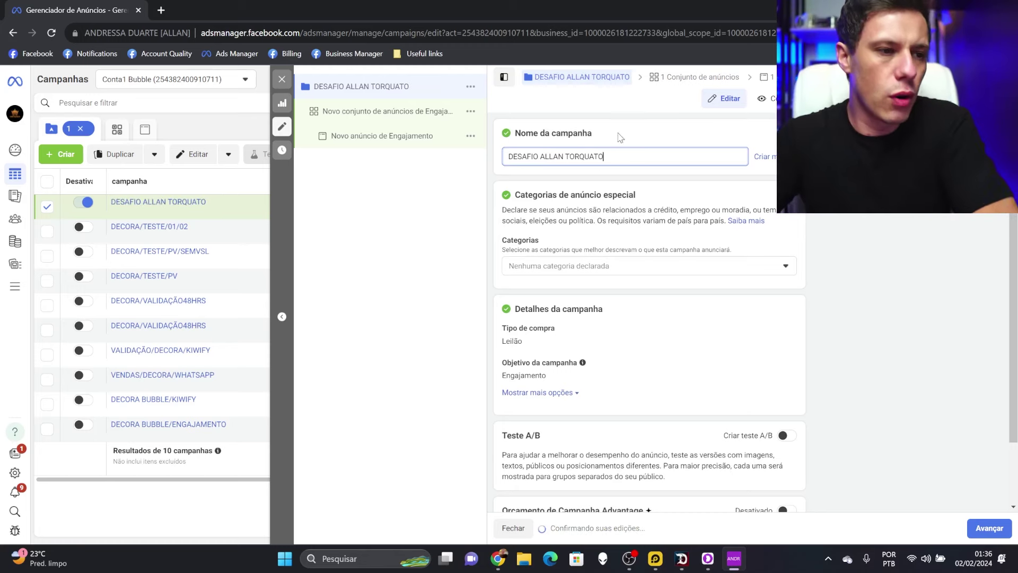
{"action": "left_click", "coordinate": [642, 130]}
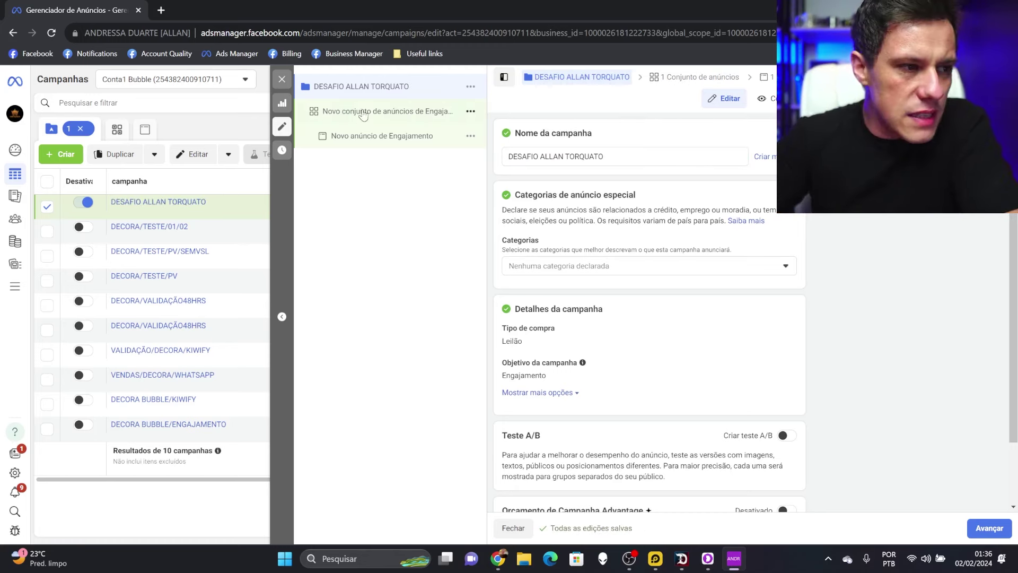
Rename the ad set CJ01 - ADVANTAGE + and target Apps de mensagens with Clique para mensagem
{"action": "left_click", "coordinate": [403, 112]}
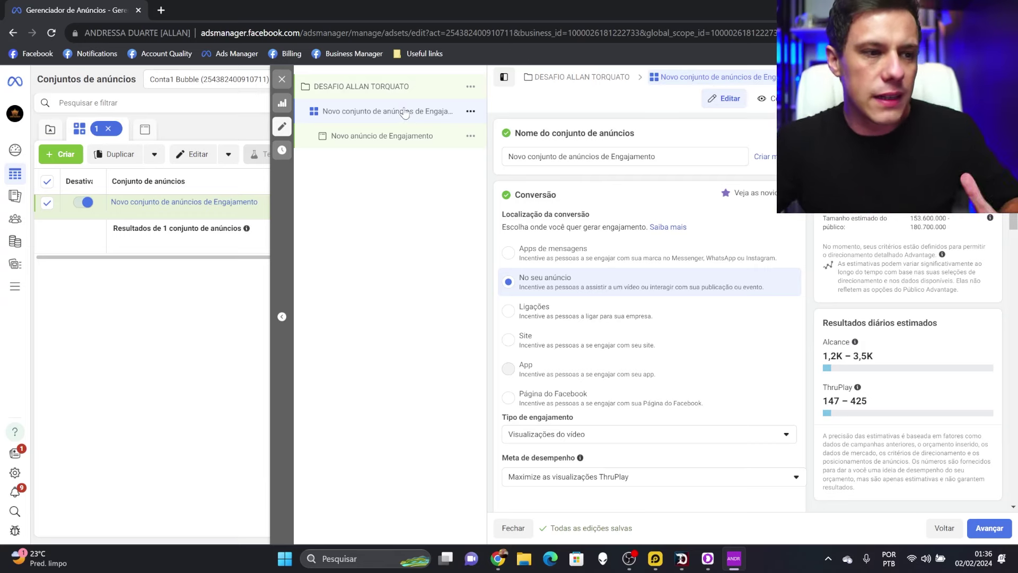
{"action": "left_click_drag", "start_coordinate": [670, 155], "coordinate": [425, 159]}
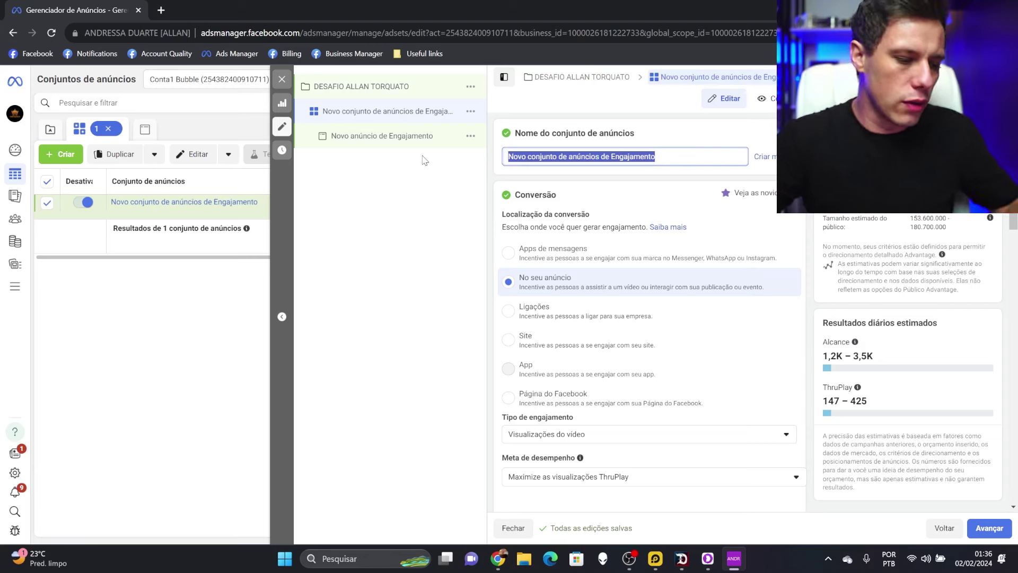
{"action": "type", "text": "CJ01 - "}
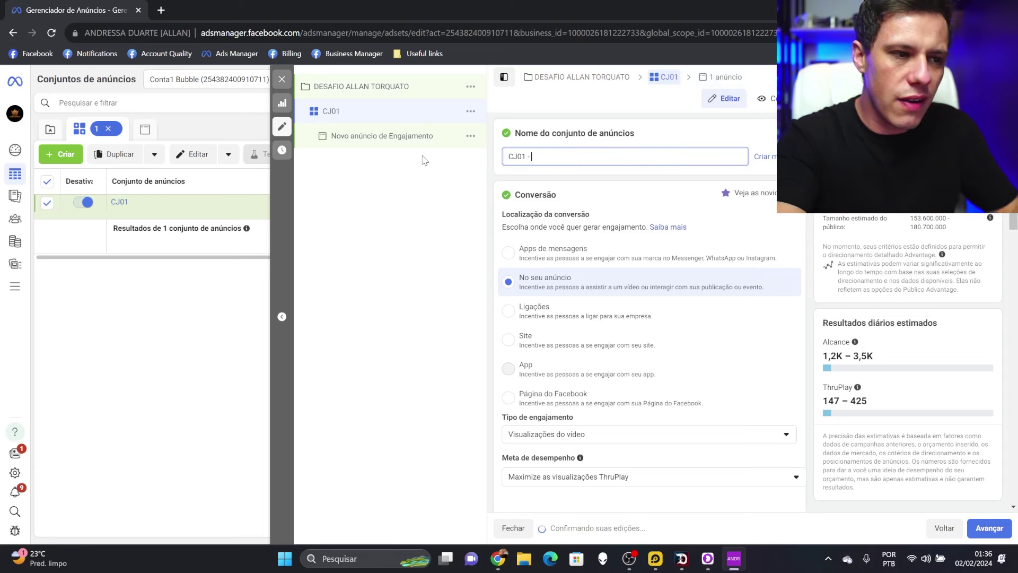
{"action": "type", "text": "ADVANTAGE +"}
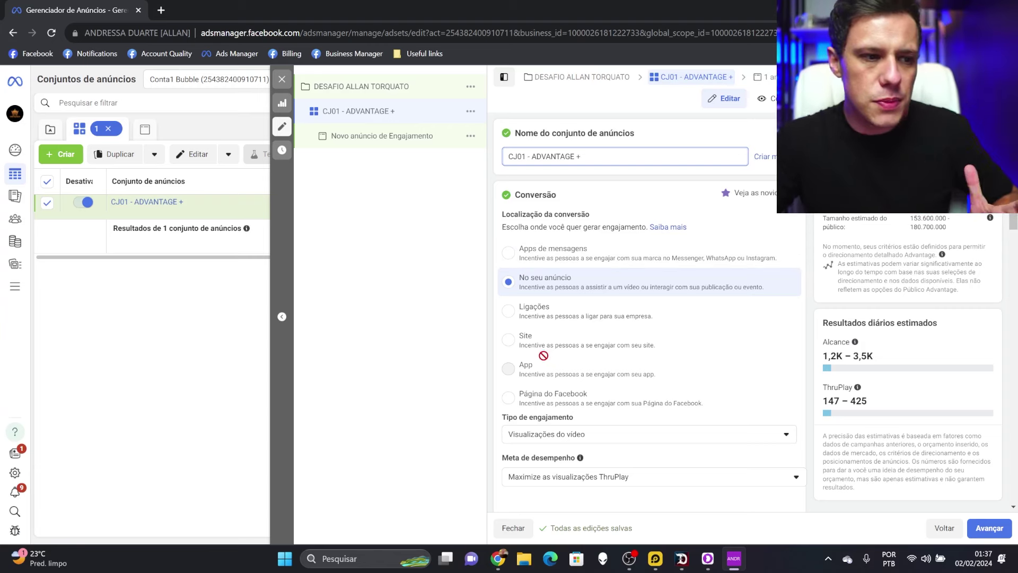
{"action": "left_click", "coordinate": [521, 251]}
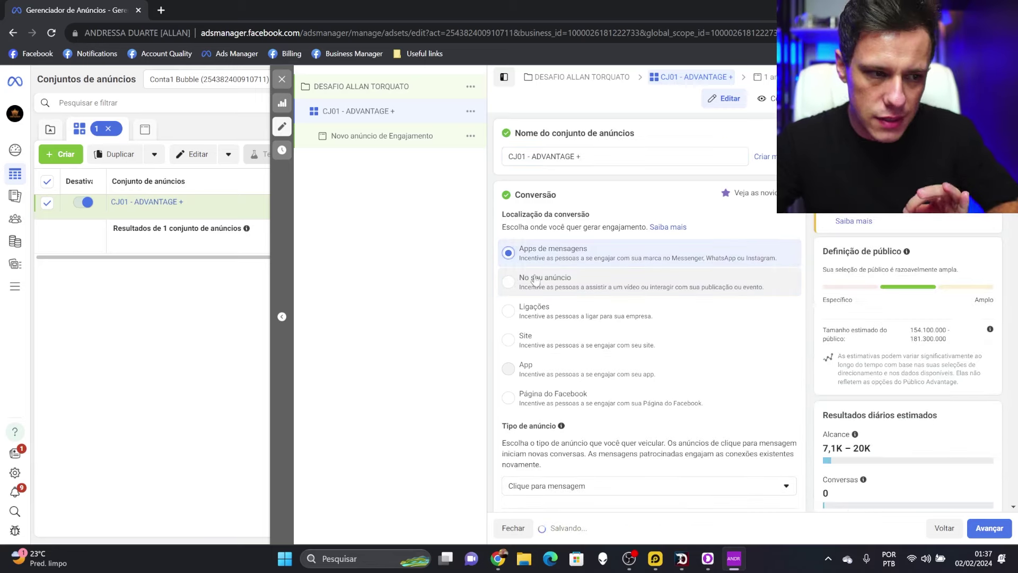
{"action": "scroll", "coordinate": [709, 279], "scroll_direction": "down", "scroll_amount": 3}
{"action": "left_click", "coordinate": [609, 344]}
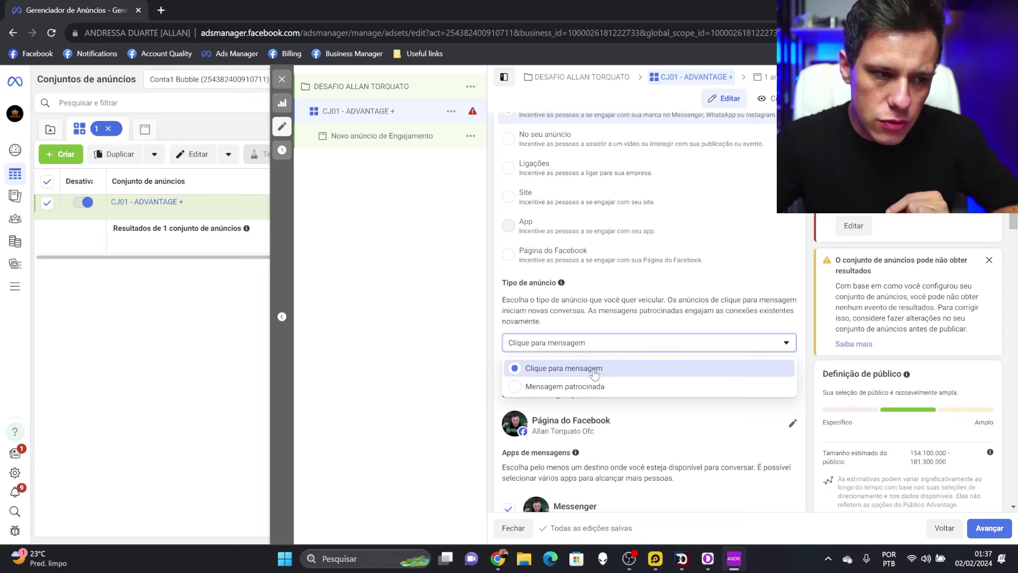
{"action": "left_click", "coordinate": [598, 370]}
Uncheck Instagram and Messenger so conversations go only to WhatsApp
{"action": "scroll", "coordinate": [689, 310], "scroll_direction": "down", "scroll_amount": 2}
{"action": "scroll", "coordinate": [689, 311], "scroll_direction": "down", "scroll_amount": 3}
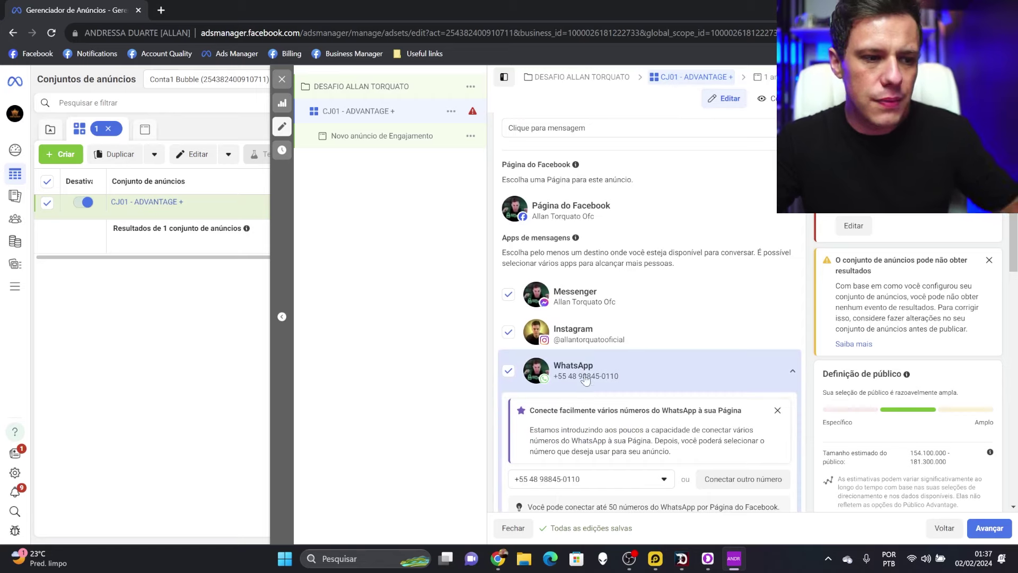
{"action": "left_click", "coordinate": [508, 333]}
{"action": "left_click", "coordinate": [509, 295]}
{"action": "scroll", "coordinate": [663, 325], "scroll_direction": "down", "scroll_amount": 2}
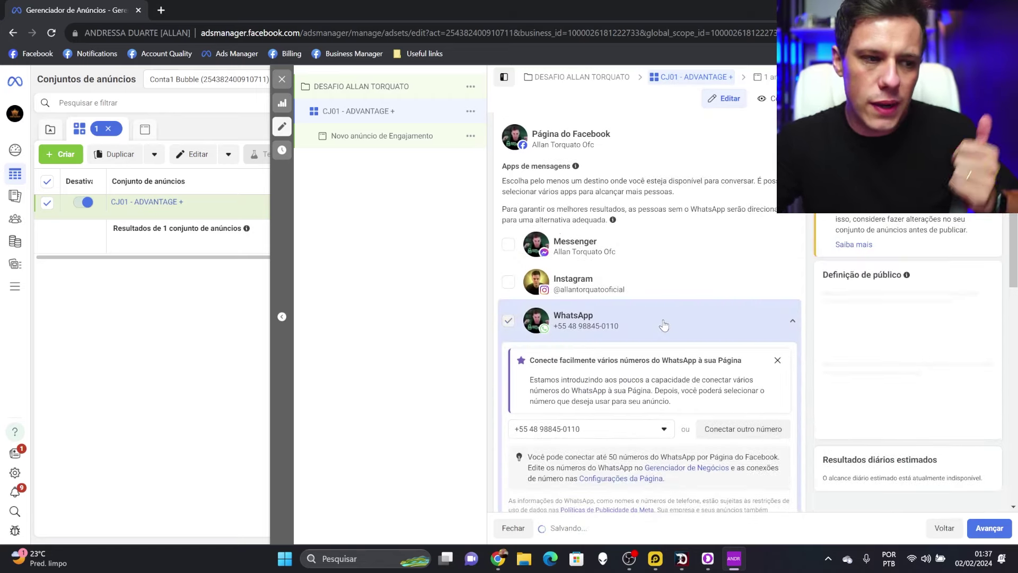
{"action": "scroll", "coordinate": [663, 325], "scroll_direction": "down", "scroll_amount": 2}
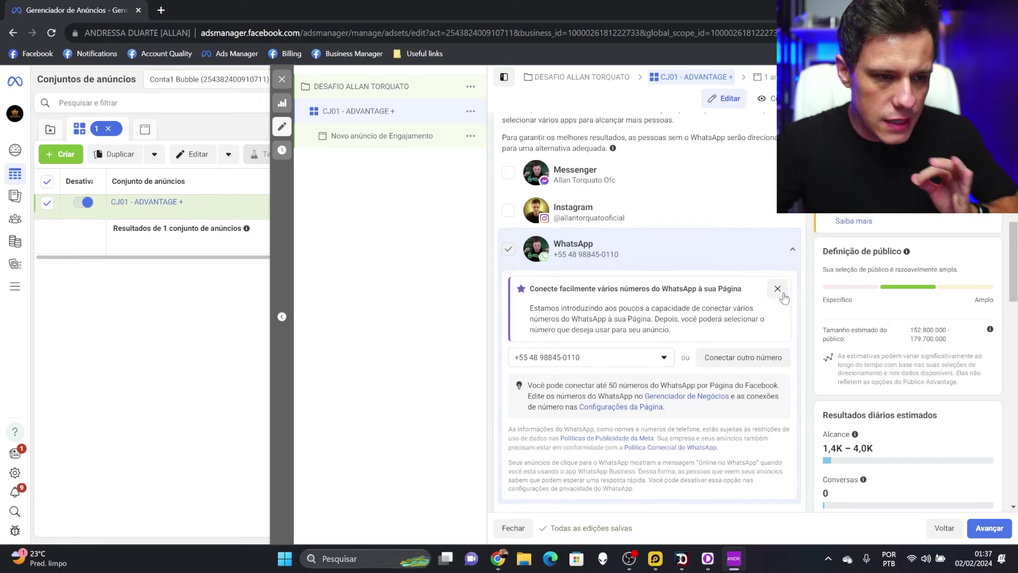
{"action": "scroll", "coordinate": [779, 292], "scroll_direction": "down", "scroll_amount": 5}
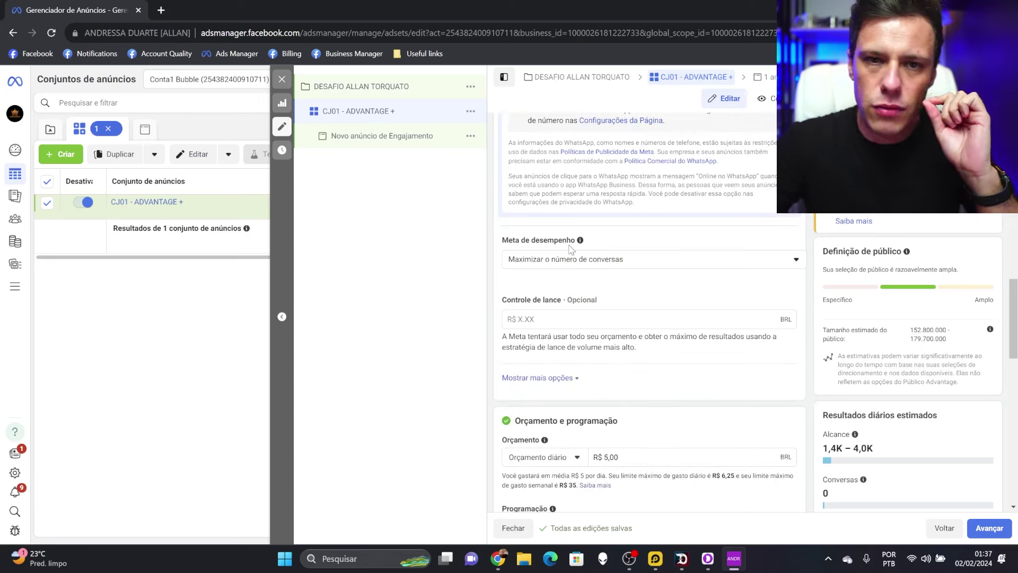
Keep the performance goal on maximizing the number of conversations and enter 620
{"action": "left_click", "coordinate": [622, 261]}
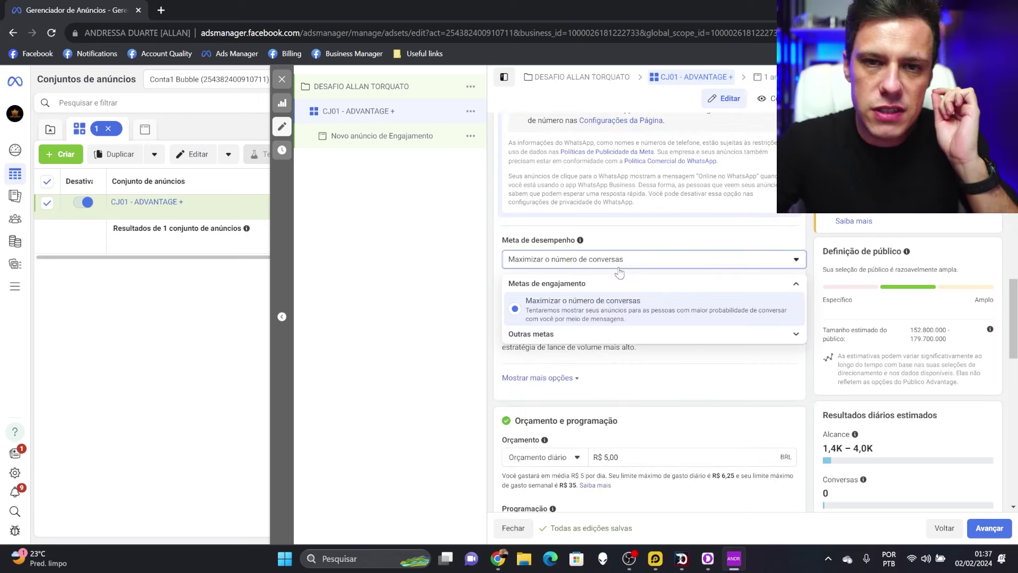
{"action": "left_click", "coordinate": [416, 281]}
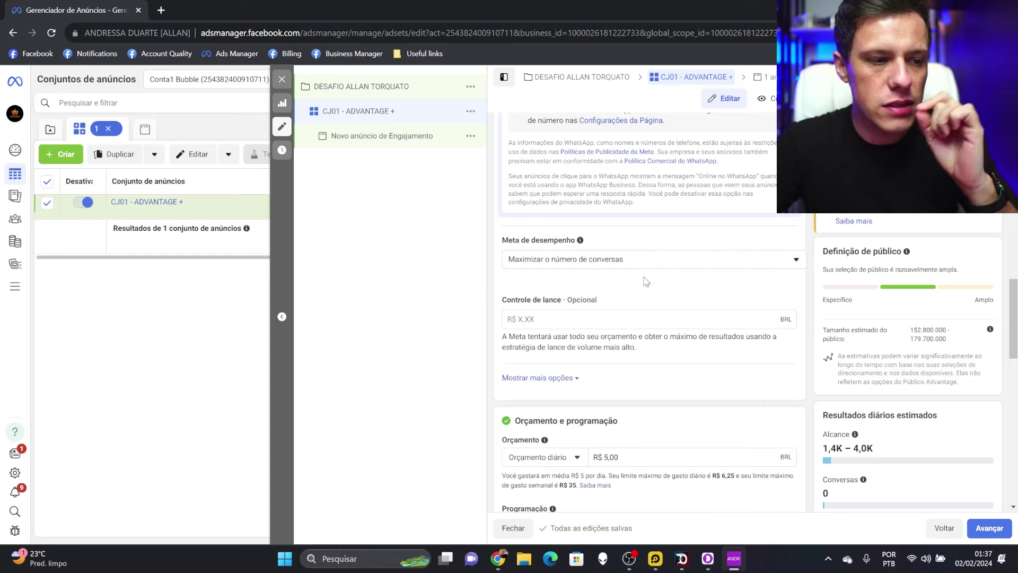
{"action": "scroll", "coordinate": [646, 282], "scroll_direction": "down", "scroll_amount": 4}
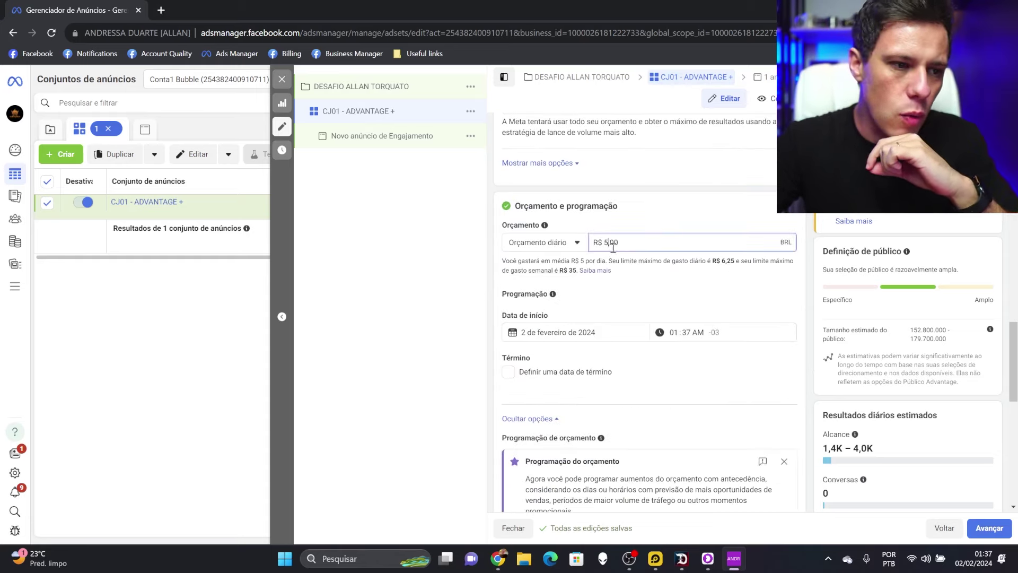
{"action": "type", "text": "6"}
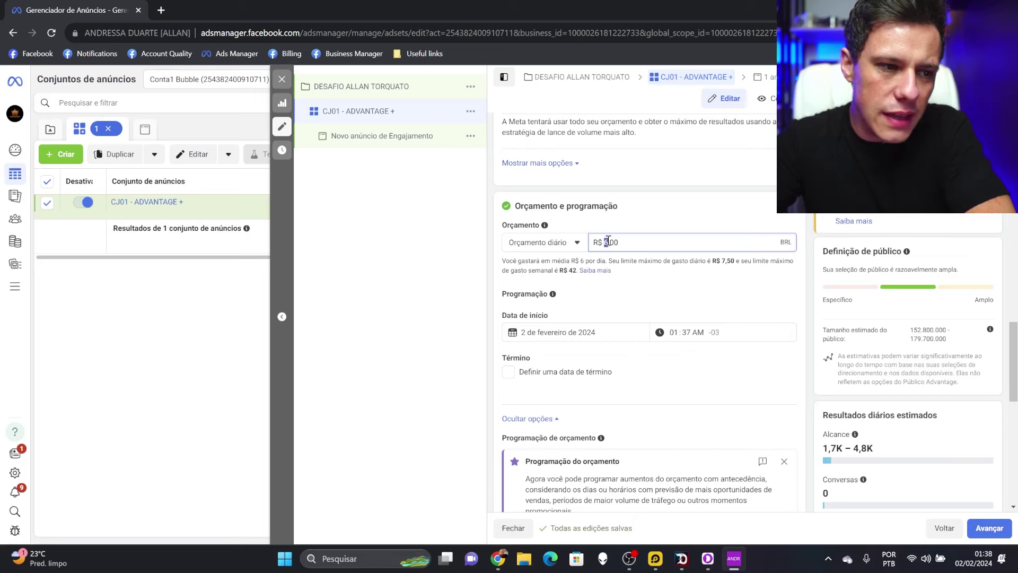
{"action": "type", "text": "20"}
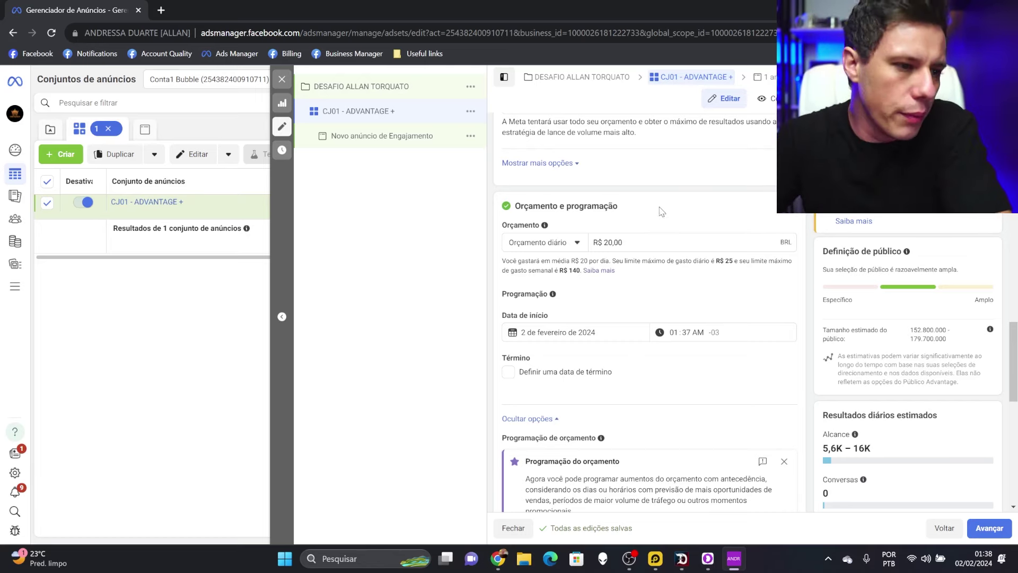
Set the ad set start date to 3 February 2024 at 01:00
{"action": "scroll", "coordinate": [610, 244], "scroll_direction": "down", "scroll_amount": 1}
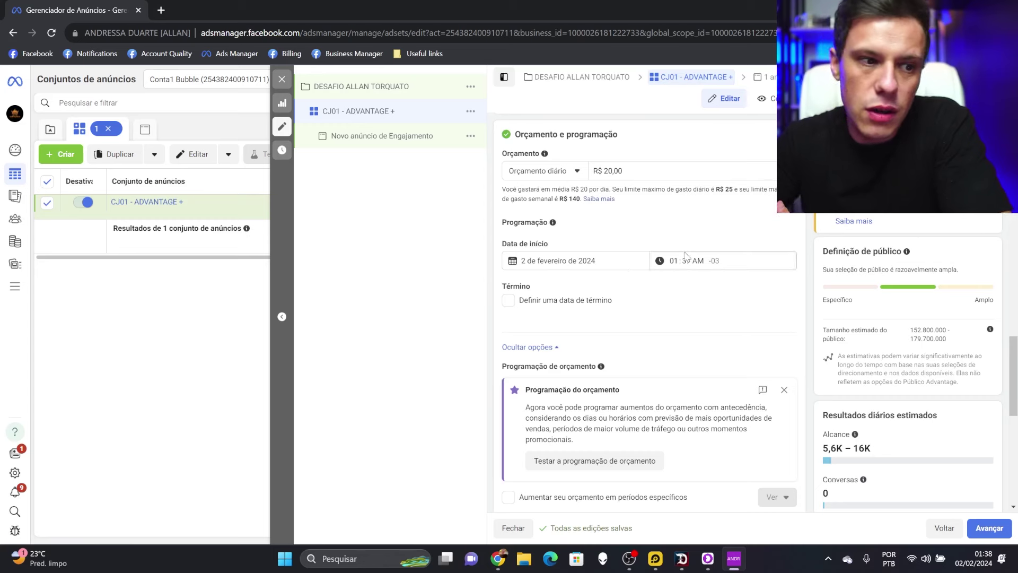
{"action": "left_click", "coordinate": [579, 264]}
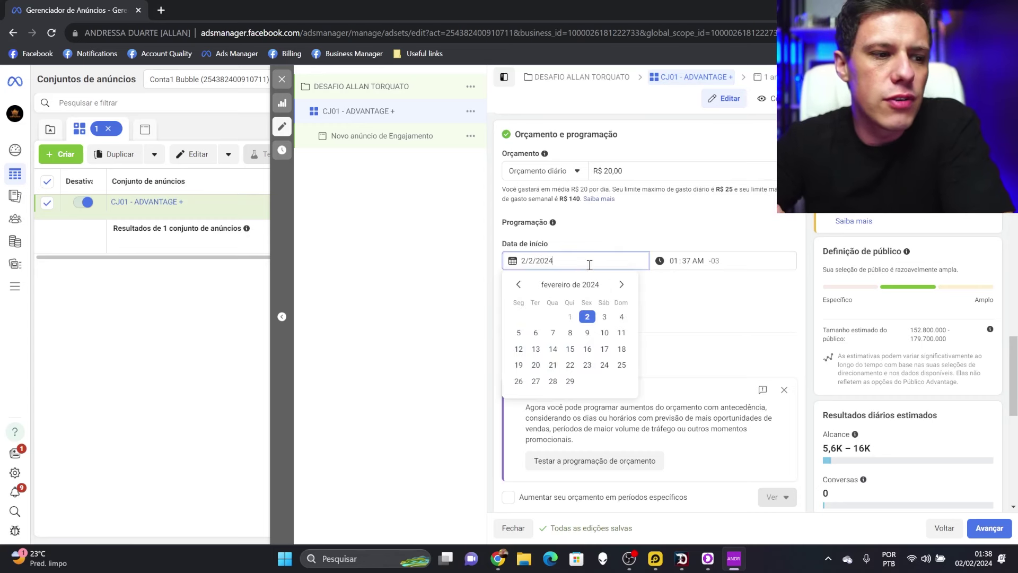
{"action": "left_click", "coordinate": [607, 317]}
{"action": "left_click", "coordinate": [674, 260]}
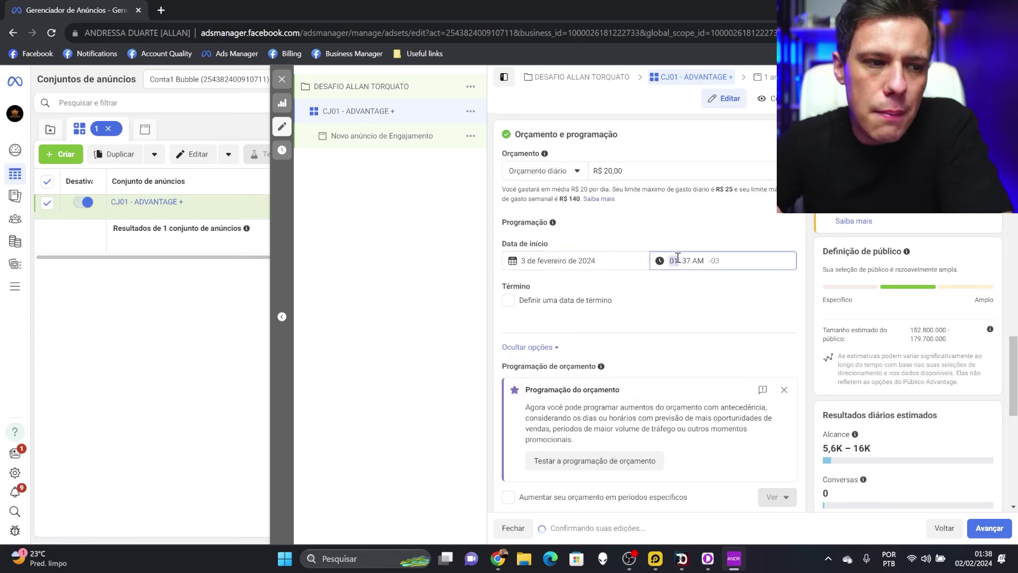
{"action": "left_click", "coordinate": [687, 261]}
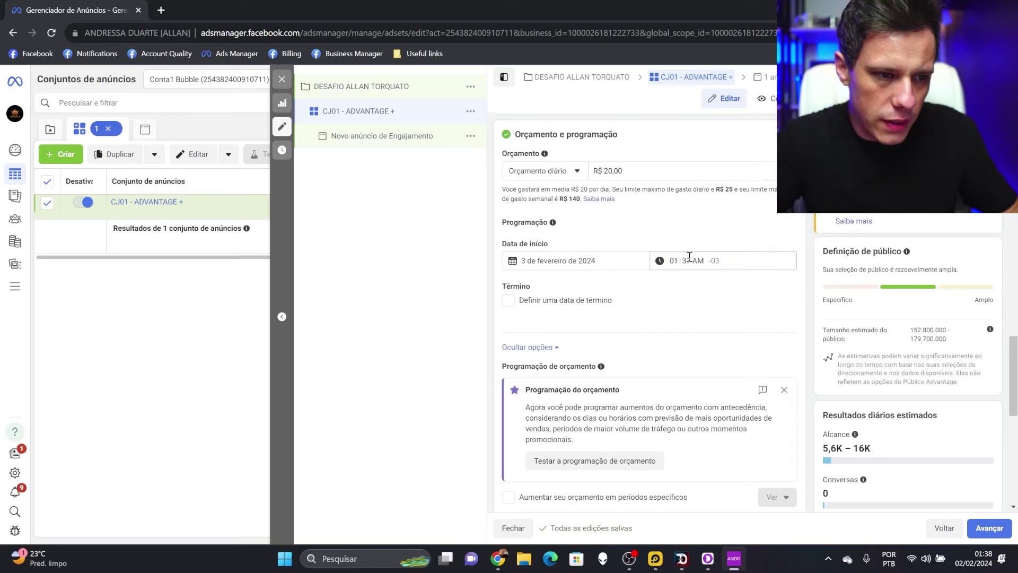
{"action": "type", "text": "00"}
{"action": "key", "text": "Tab"}
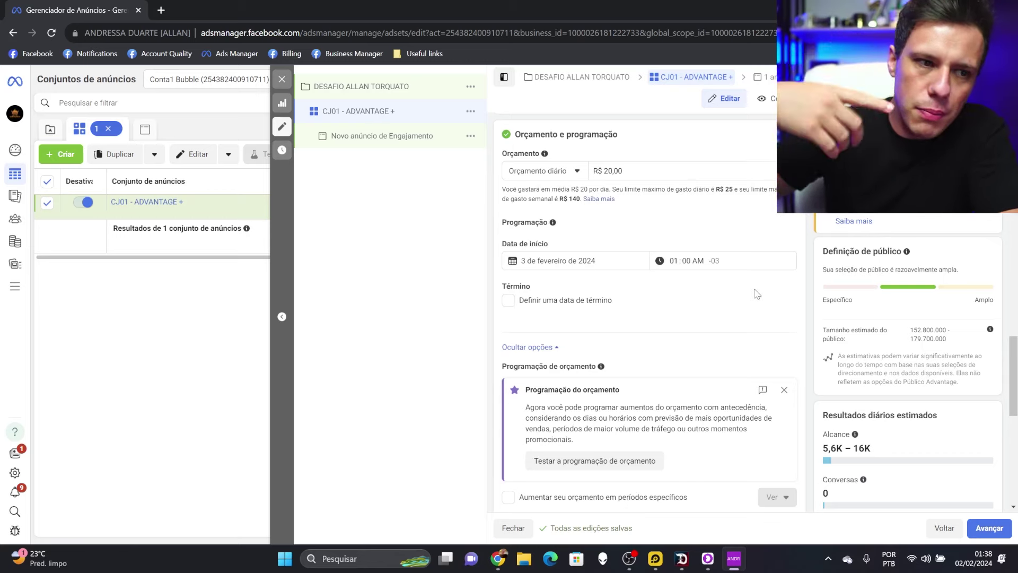
{"action": "scroll", "coordinate": [720, 281], "scroll_direction": "down", "scroll_amount": 2}
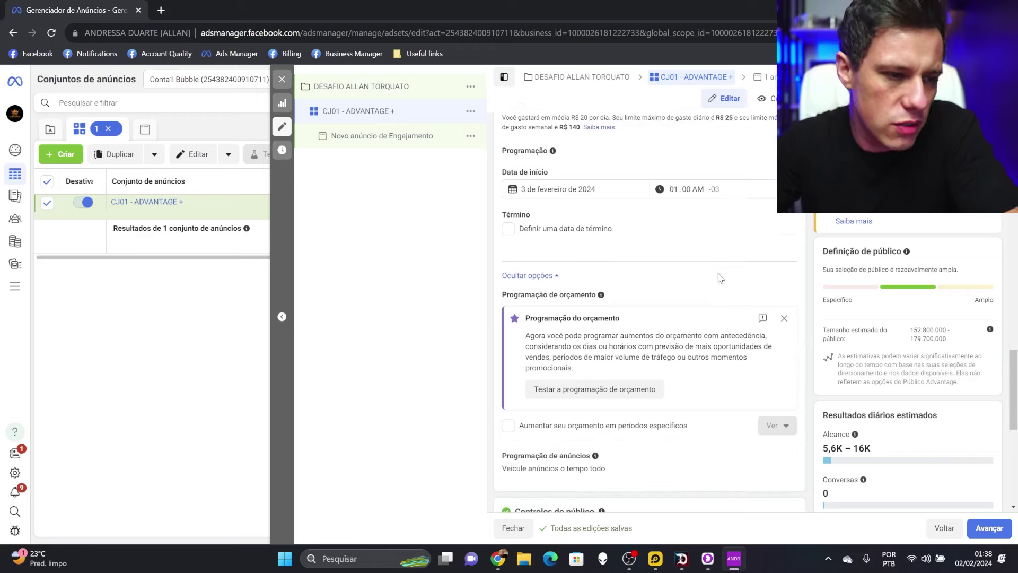
{"action": "scroll", "coordinate": [721, 278], "scroll_direction": "down", "scroll_amount": 2}
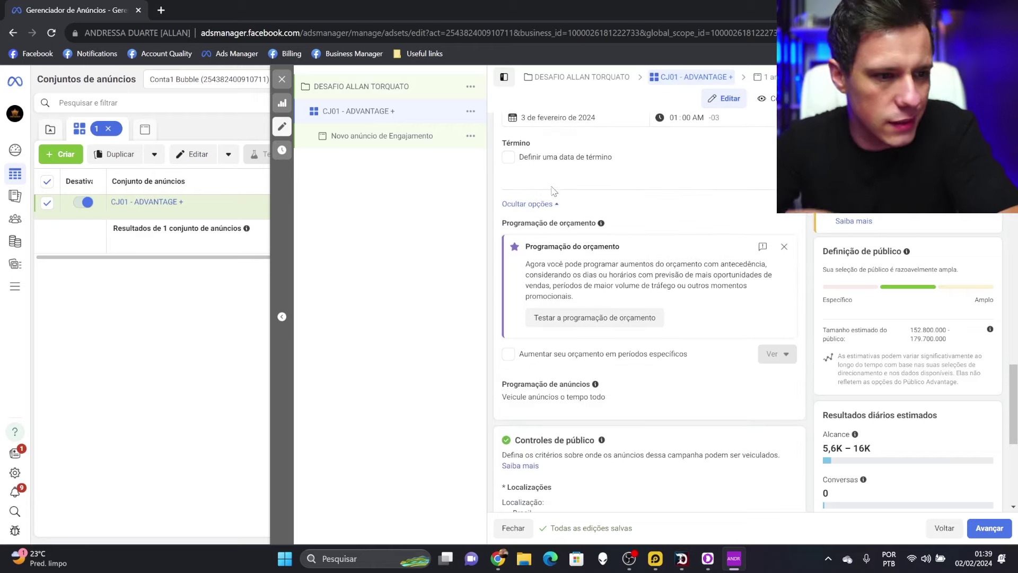
{"action": "scroll", "coordinate": [693, 261], "scroll_direction": "down", "scroll_amount": 3}
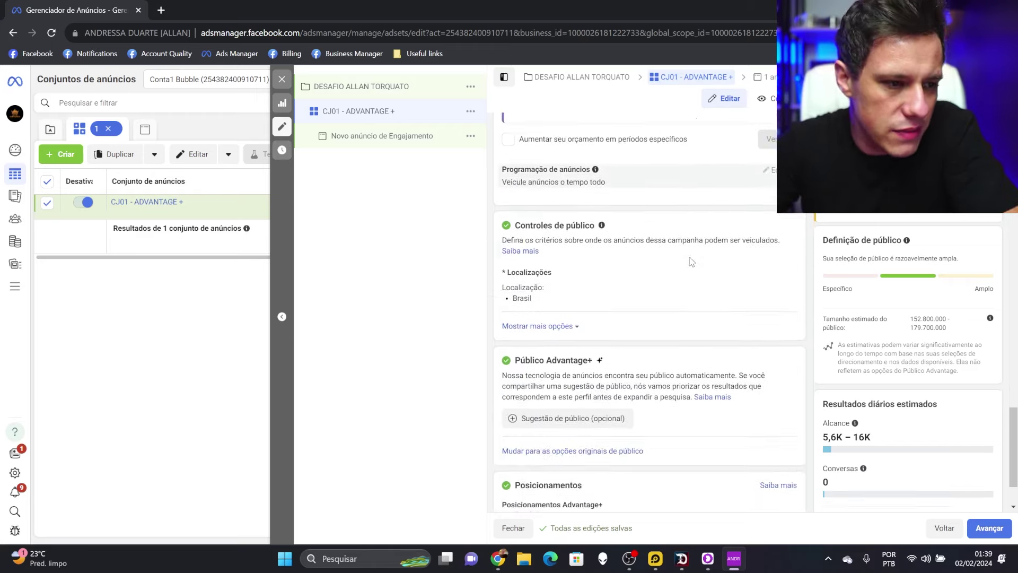
{"action": "scroll", "coordinate": [692, 261], "scroll_direction": "down", "scroll_amount": 1}
{"action": "mouse_move", "coordinate": [563, 206]}
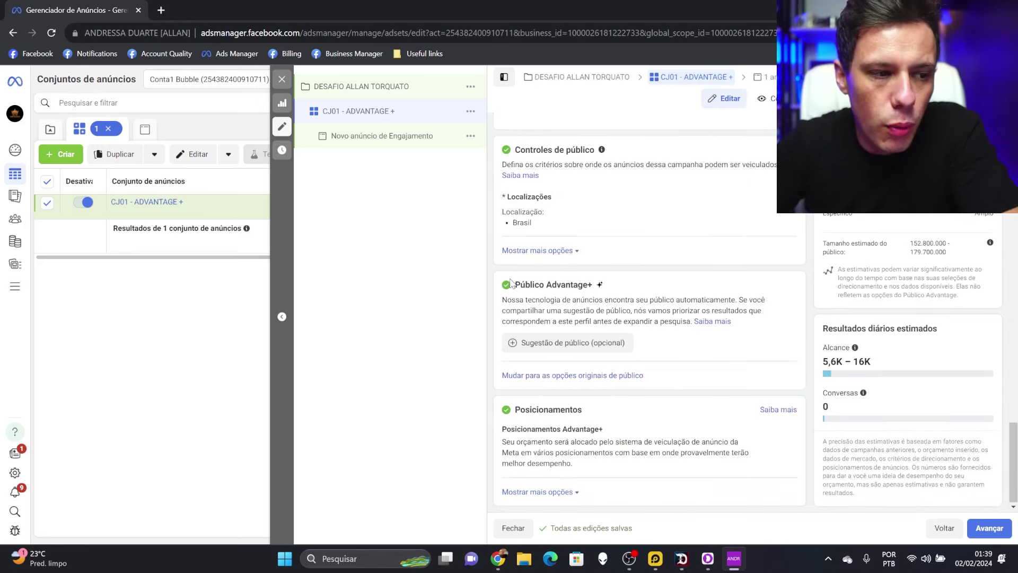
{"action": "left_click_drag", "start_coordinate": [511, 282], "coordinate": [614, 287]}
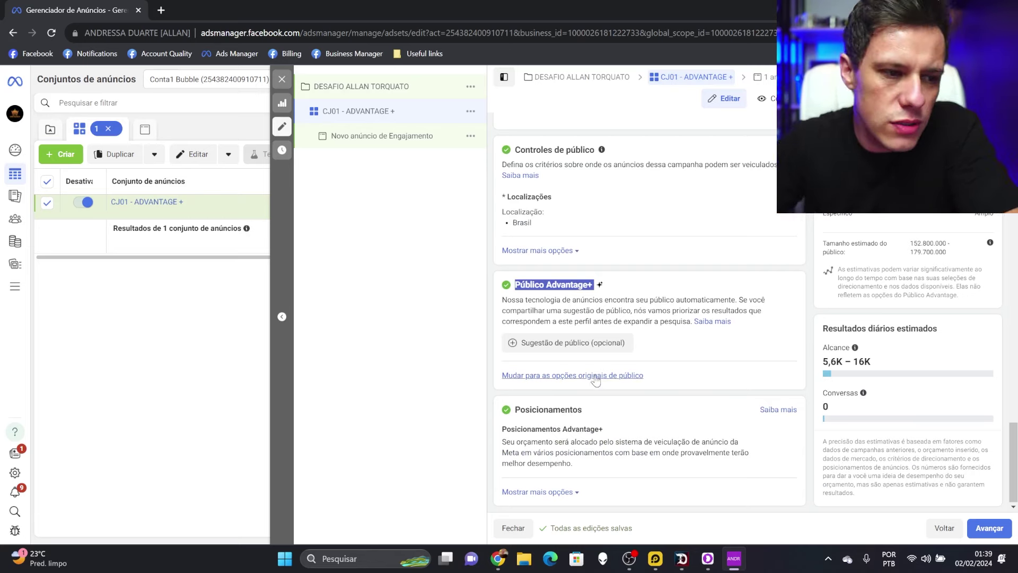
{"action": "left_click", "coordinate": [687, 280]}
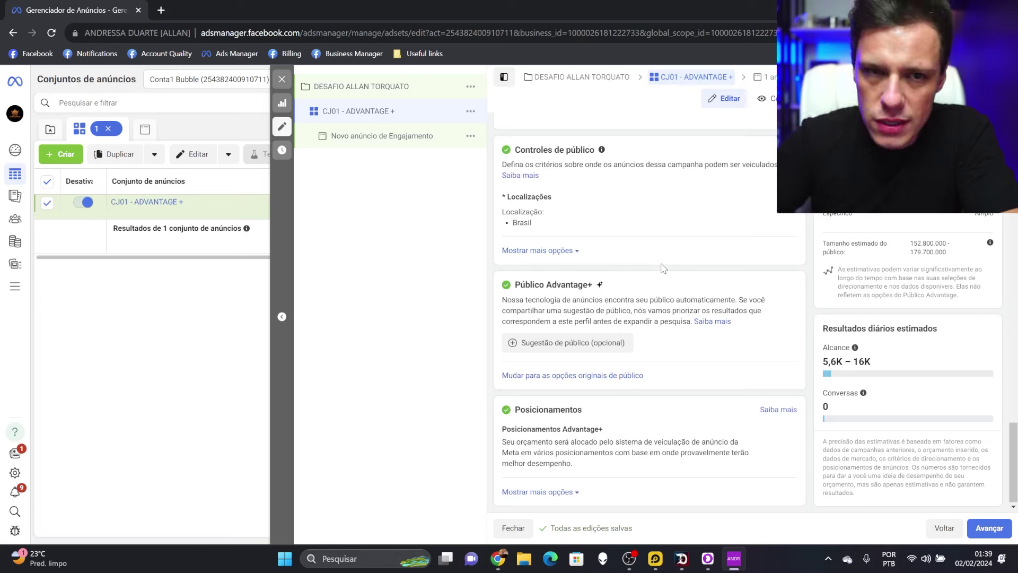
{"action": "left_click_drag", "start_coordinate": [507, 280], "coordinate": [616, 286]}
{"action": "left_click", "coordinate": [646, 279]}
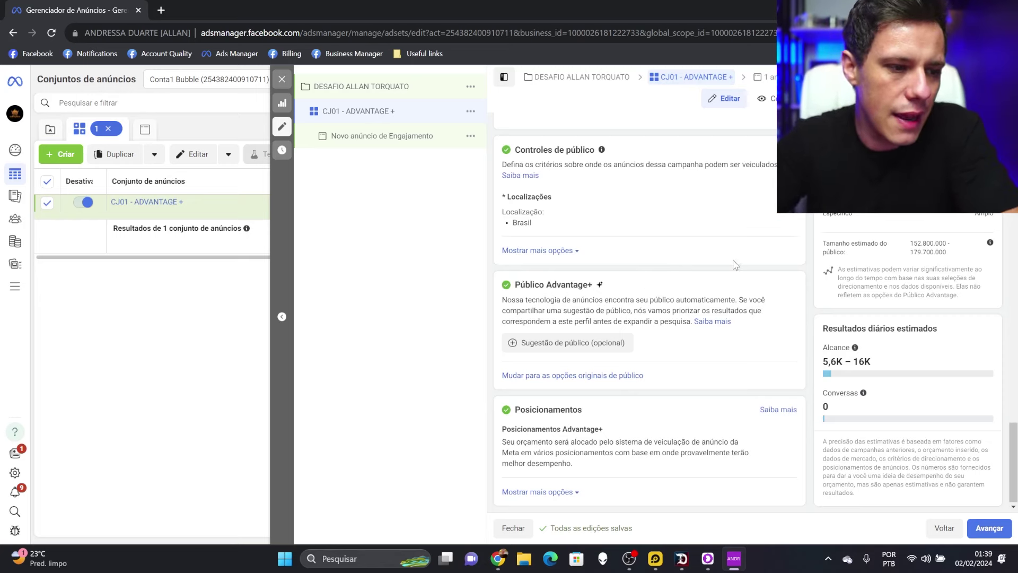
Replace the 'Novo anúncio de Engajamento' ad name with 'ANUNCIO 01'
{"action": "left_click", "coordinate": [379, 144]}
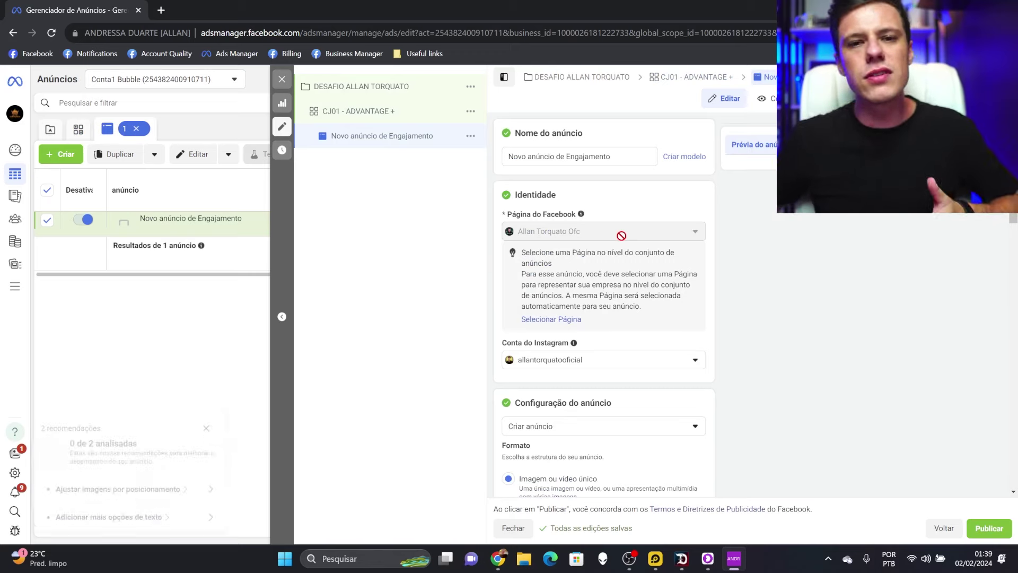
{"action": "left_click_drag", "start_coordinate": [631, 156], "coordinate": [502, 165]}
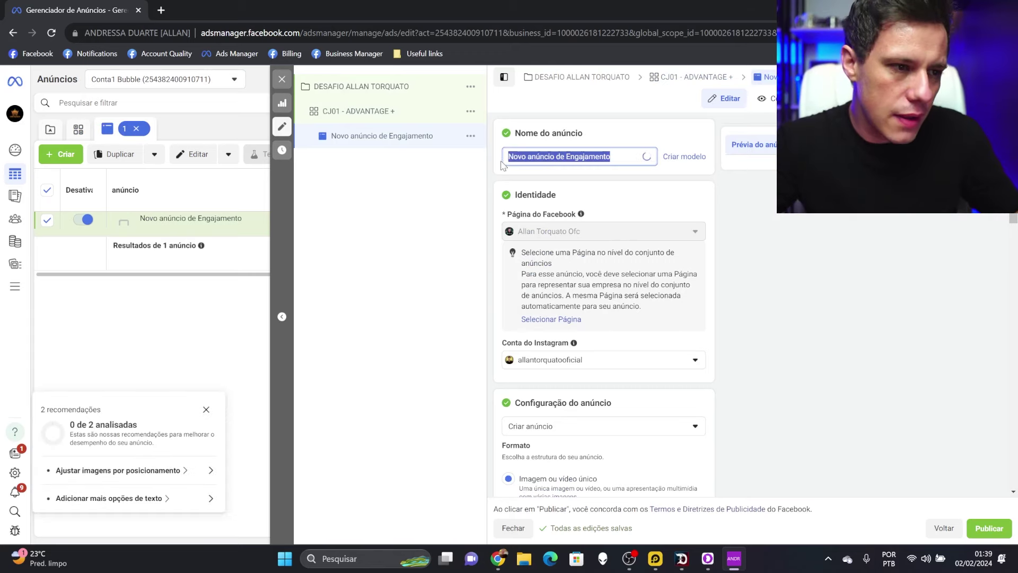
{"action": "type", "text": "ANÚNCIO 01"}
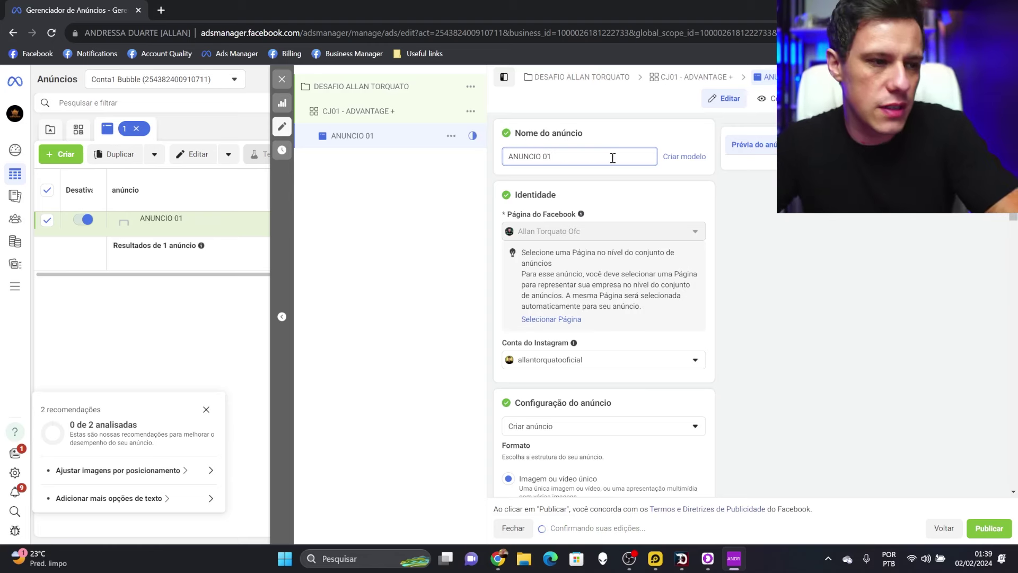
{"action": "left_click", "coordinate": [756, 221]}
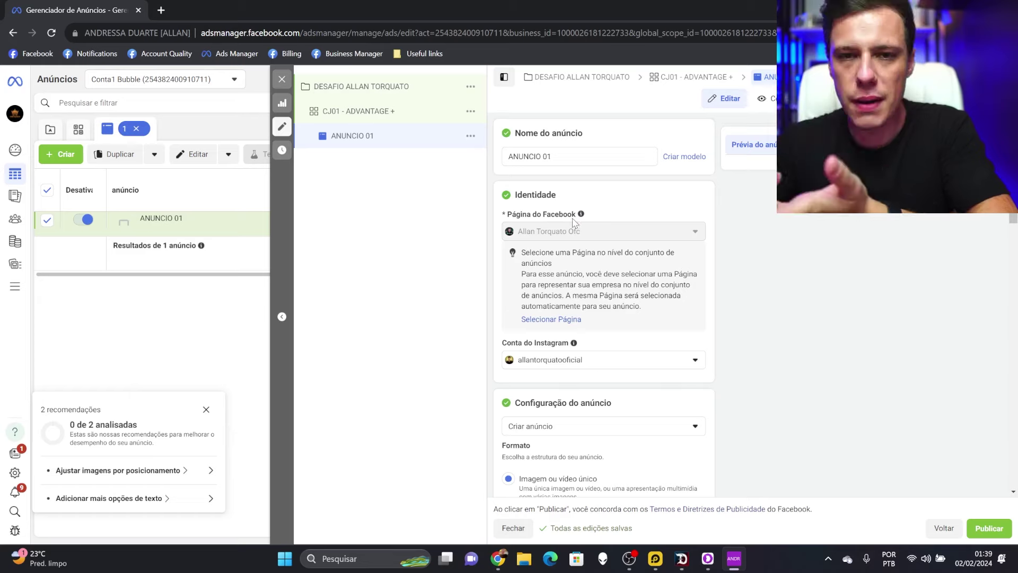
{"action": "left_click", "coordinate": [163, 10]}
{"action": "left_click", "coordinate": [75, 53]}
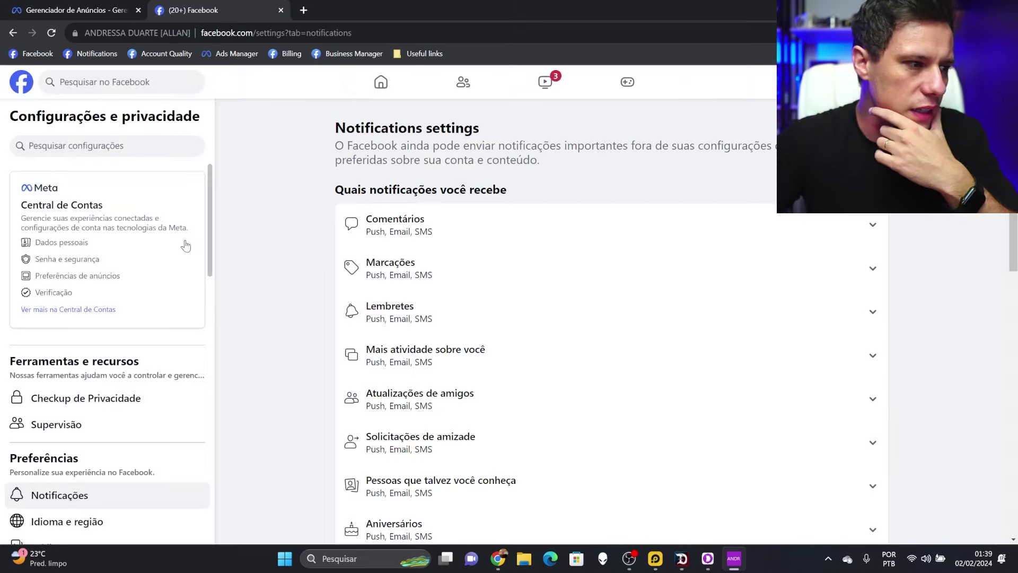
{"action": "left_click", "coordinate": [22, 81]}
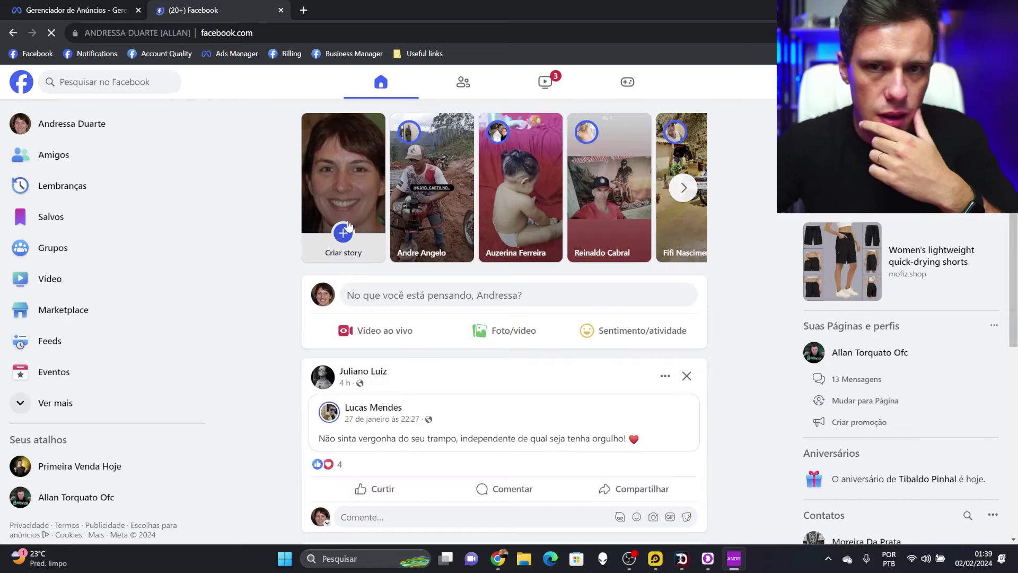
{"action": "left_click", "coordinate": [66, 410]}
{"action": "scroll", "coordinate": [130, 393], "scroll_direction": "down", "scroll_amount": 3}
{"action": "left_click", "coordinate": [59, 434]}
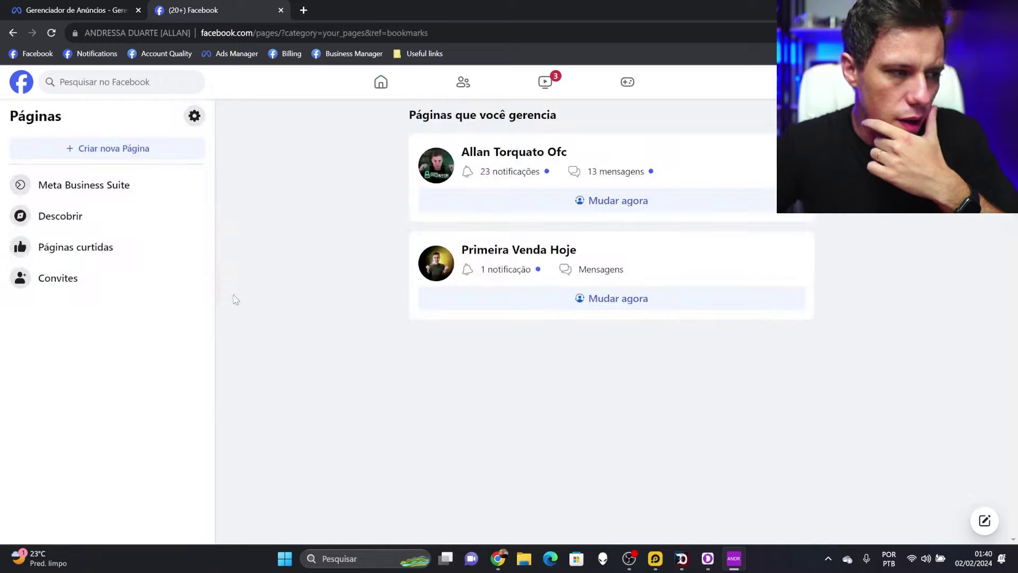
{"action": "left_click", "coordinate": [183, 149]}
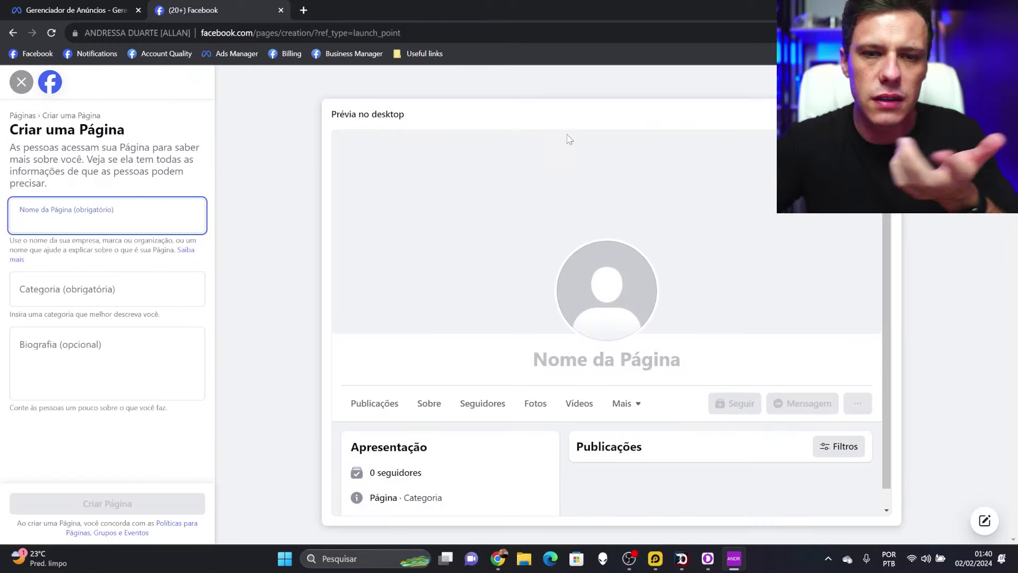
{"action": "left_click", "coordinate": [281, 10]}
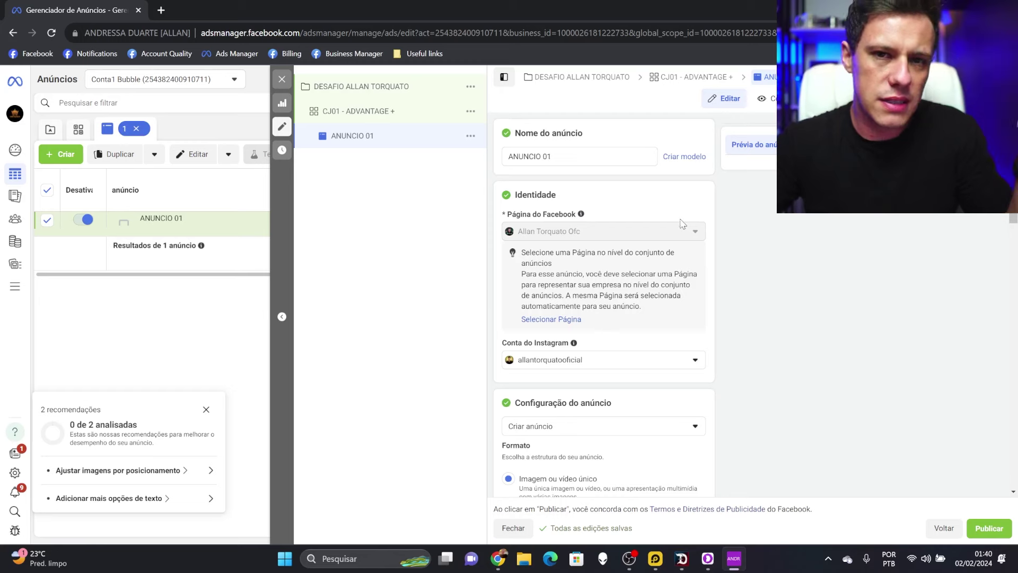
Check the available Instagram accounts for the ad, leaving the choice unchanged
{"action": "scroll", "coordinate": [614, 191], "scroll_direction": "down", "scroll_amount": 1}
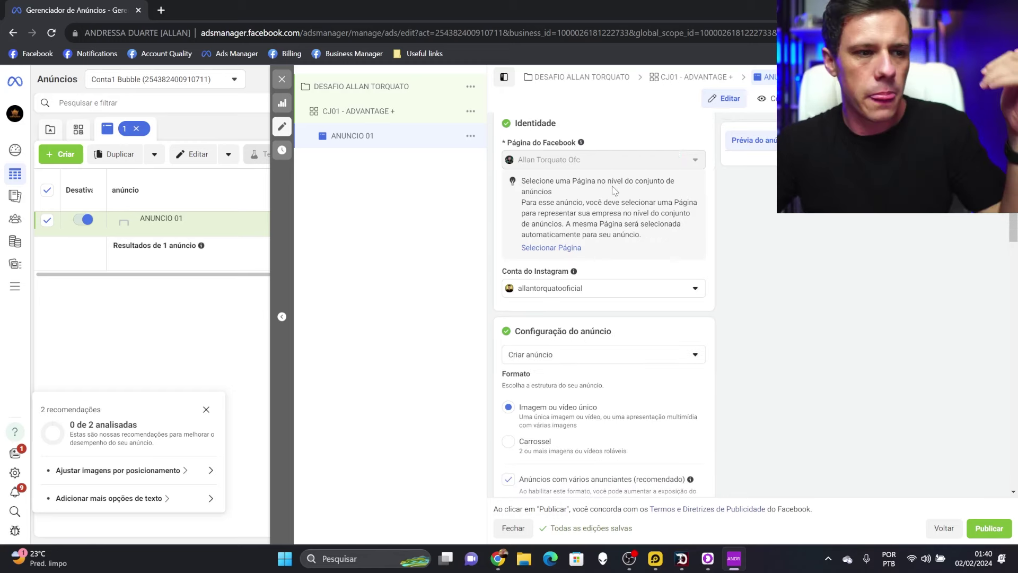
{"action": "left_click", "coordinate": [646, 296]}
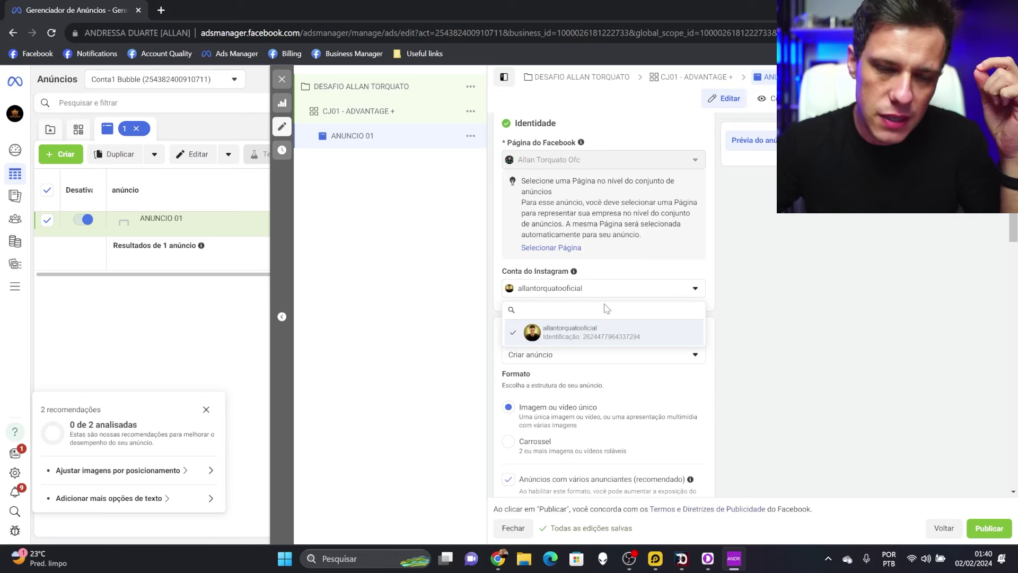
{"action": "key", "text": "Escape"}
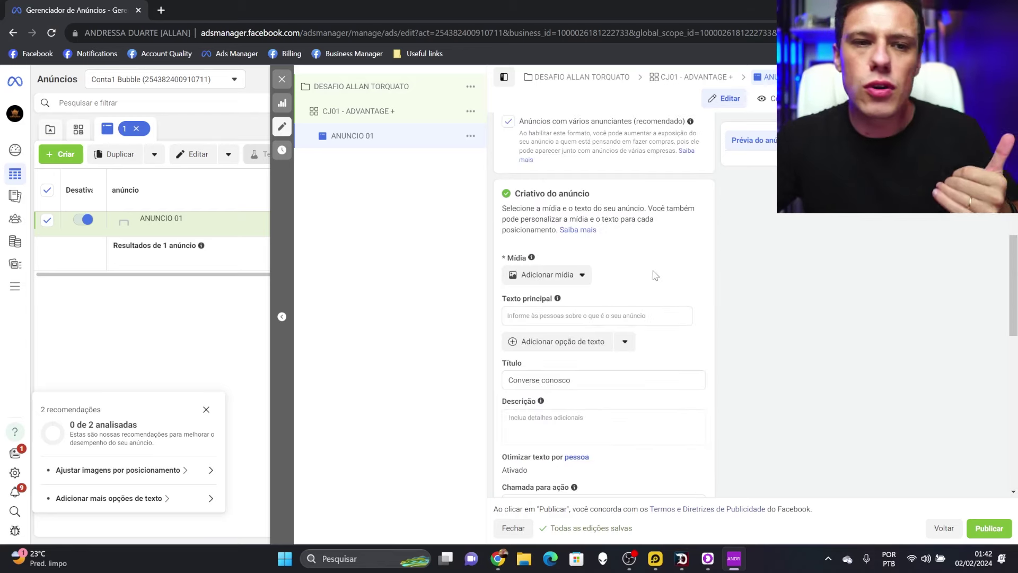
Bring up the Adicionar imagem media picker, then go to the Canva window
{"action": "left_click", "coordinate": [573, 277]}
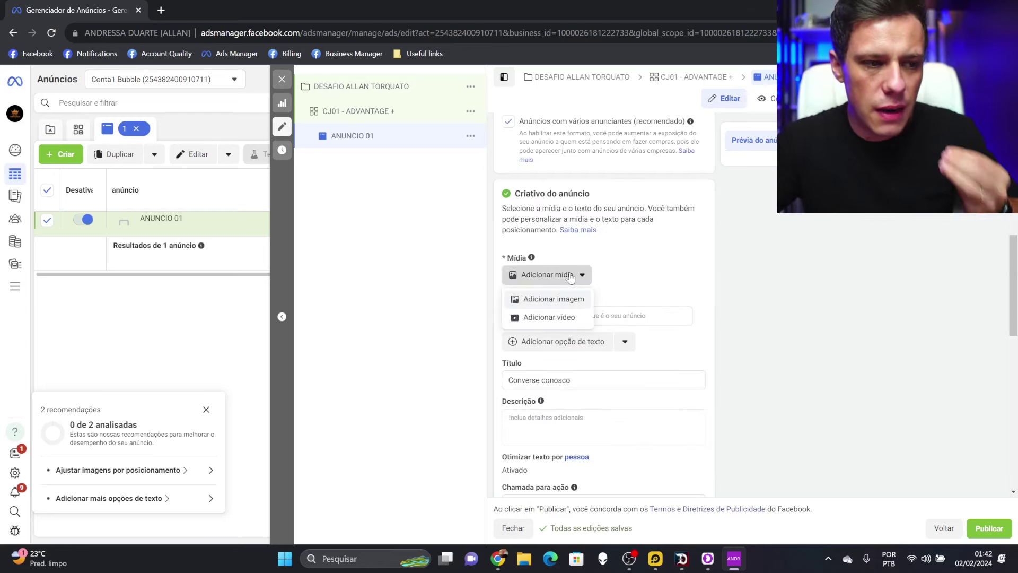
{"action": "left_click", "coordinate": [570, 301]}
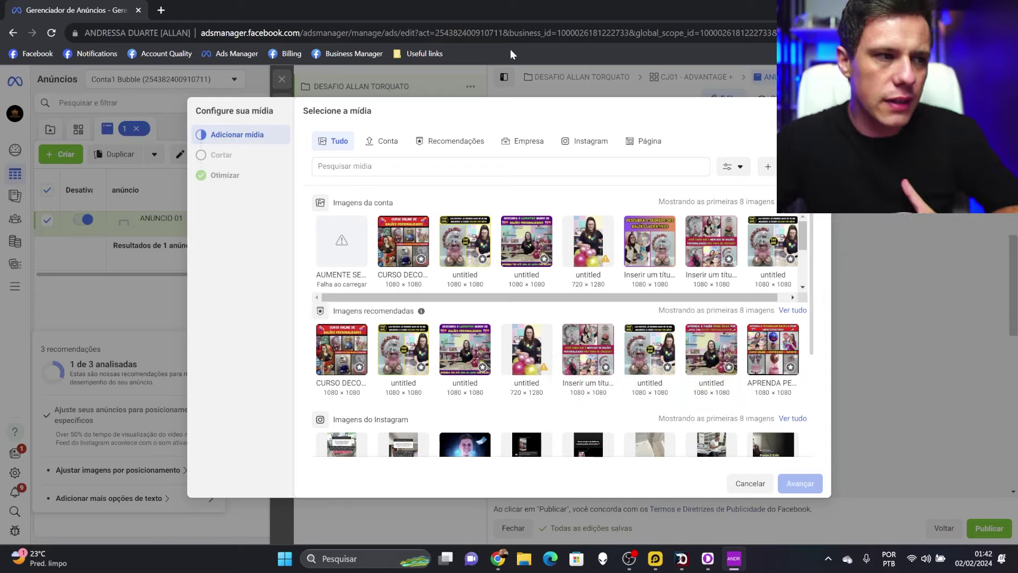
{"action": "left_click", "coordinate": [499, 558]}
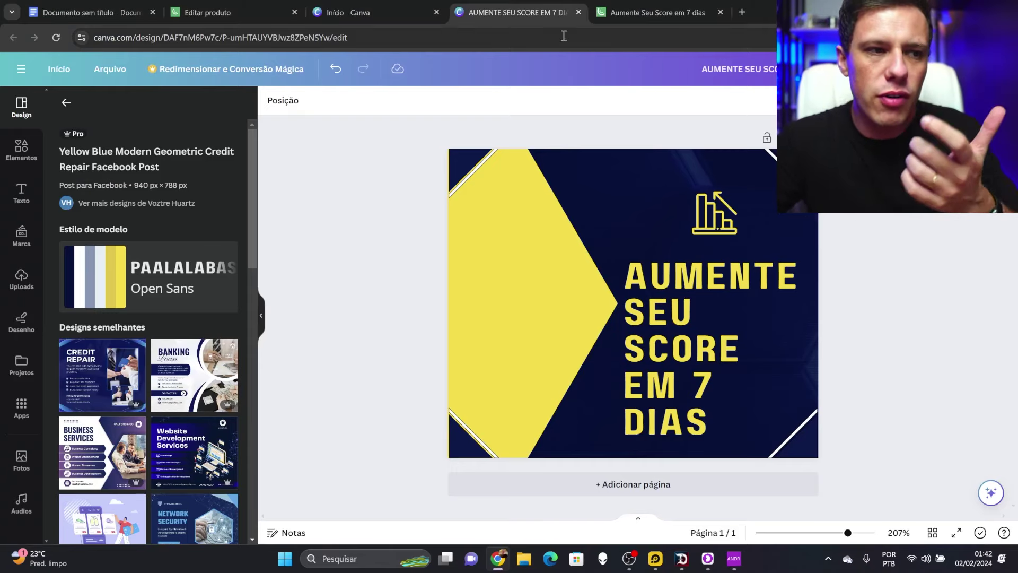
Load canva.com in a new browser tab
{"action": "left_click", "coordinate": [742, 12]}
{"action": "type", "text": "CANVA"}
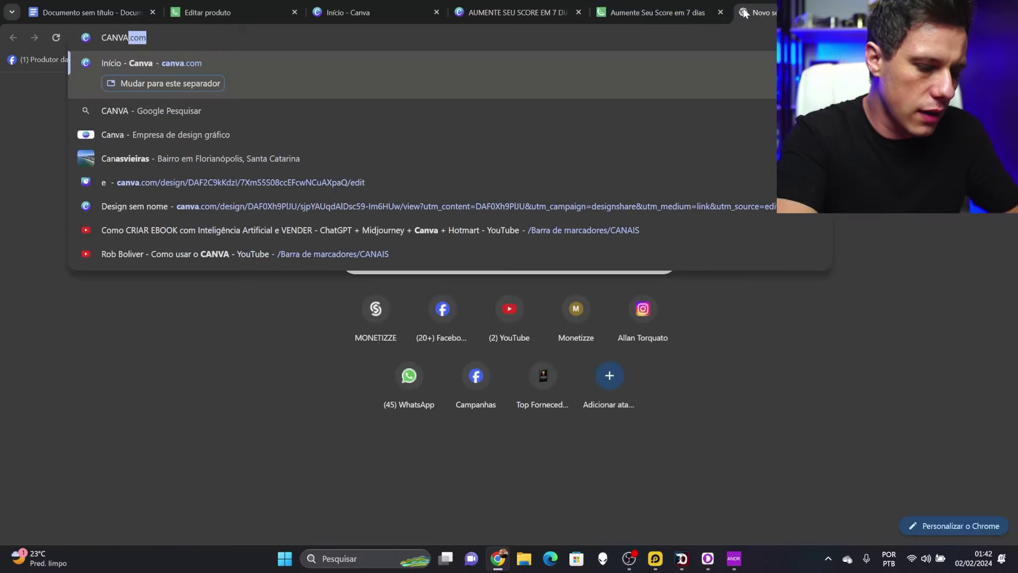
{"action": "type", "text": ".COM"}
{"action": "key", "text": "Return"}
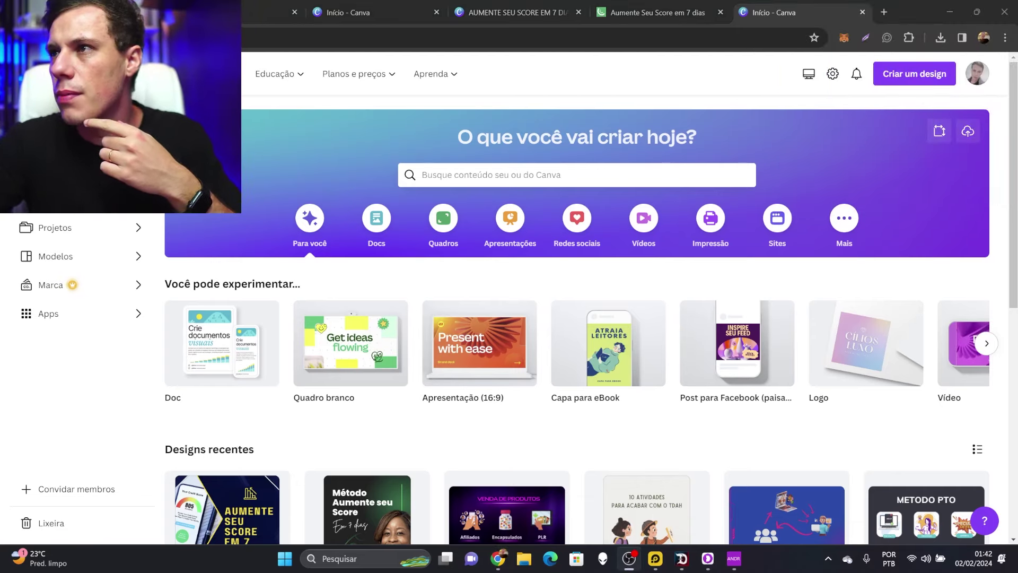
Create a custom-size Canva design of 1080 × 1080 px
{"action": "left_click", "coordinate": [918, 78]}
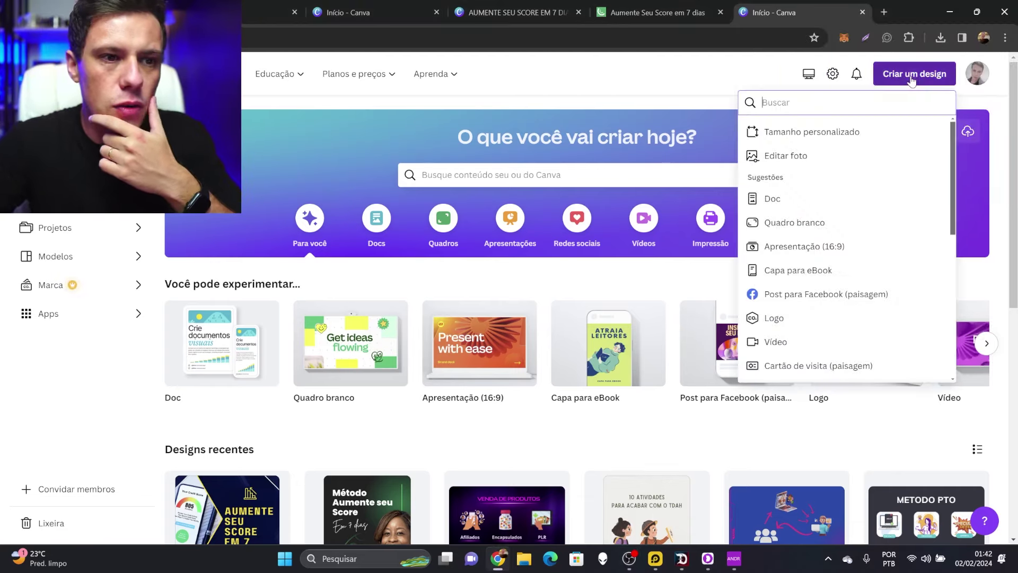
{"action": "left_click", "coordinate": [812, 131]}
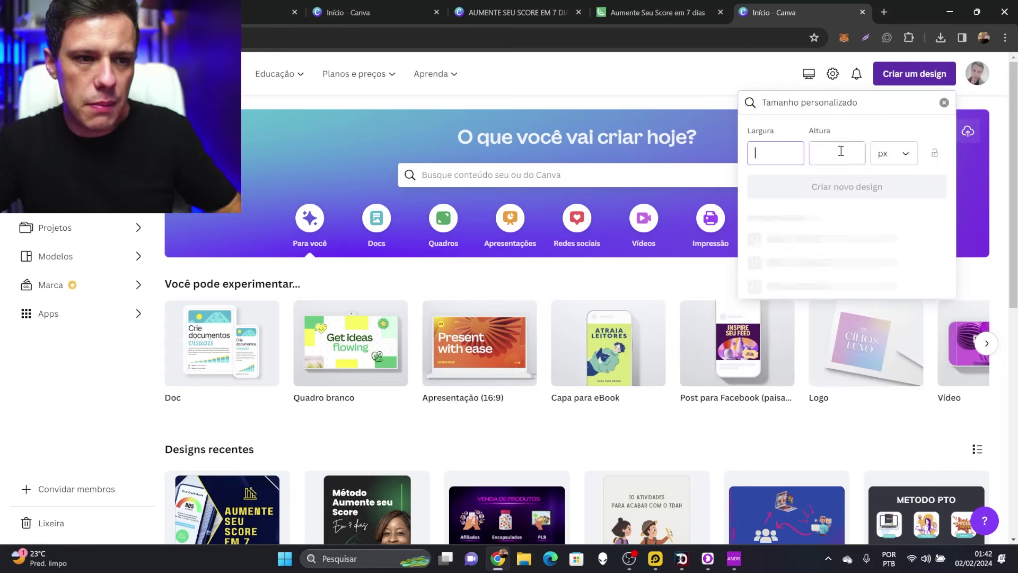
{"action": "type", "text": "1080"}
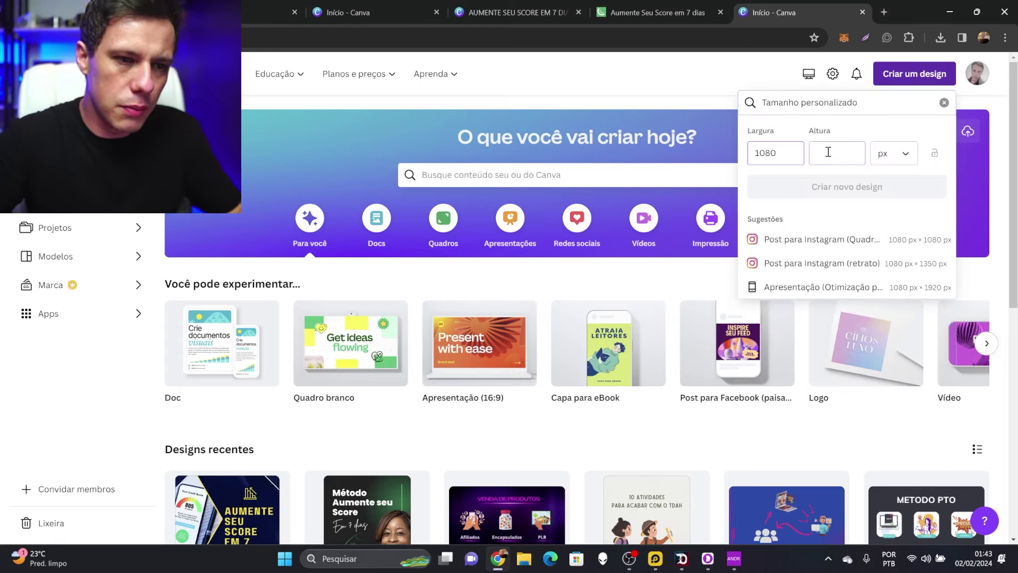
{"action": "key", "text": "Tab"}
{"action": "type", "text": "1080"}
{"action": "left_click", "coordinate": [860, 188]}
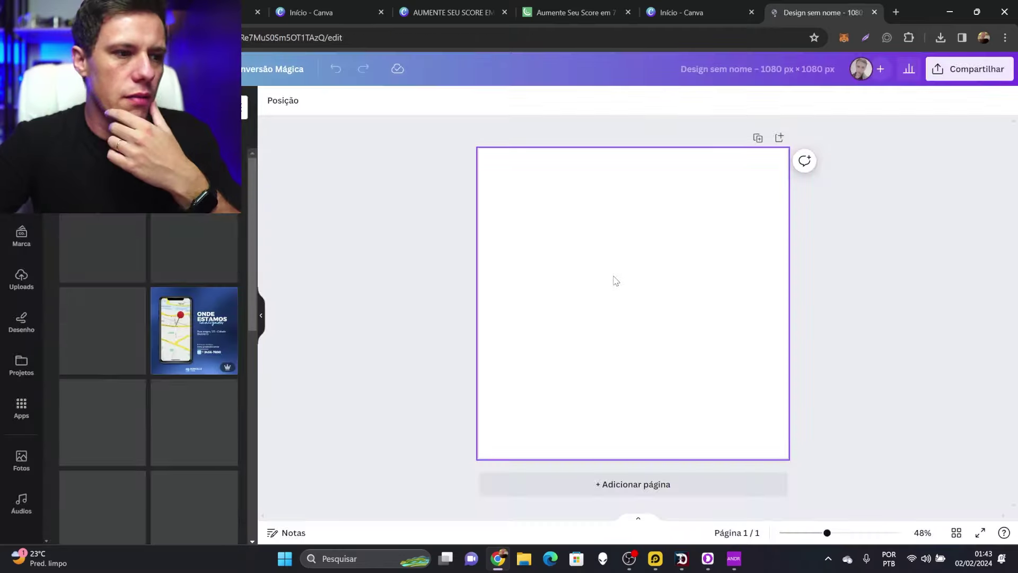
Add the bearded 3D pointing man from a 'PESSOA APONTANDO O DE' search, shrunk into the lower right
{"action": "type", "text": "PESSOA APON"}
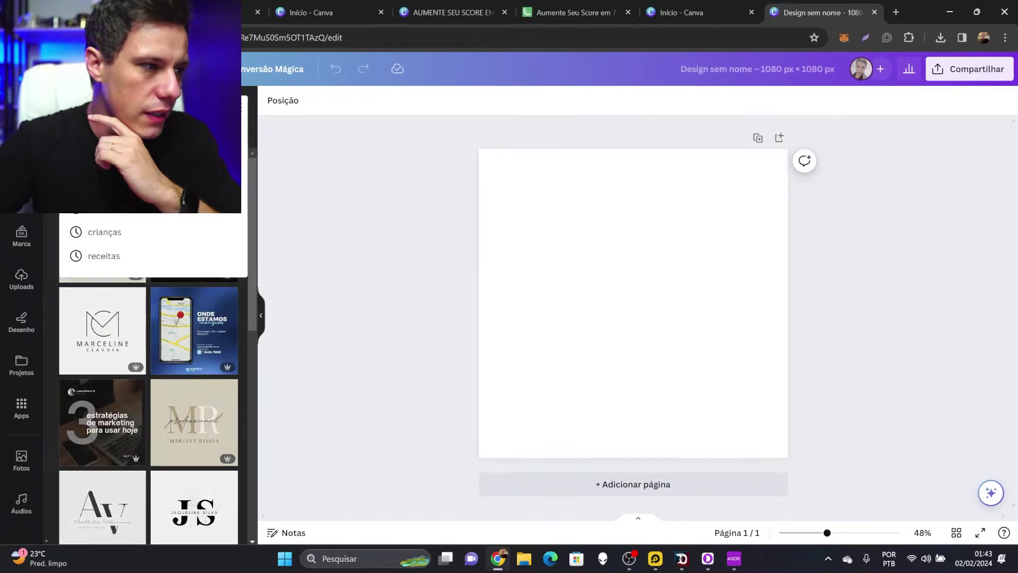
{"action": "type", "text": "TANDO O DEDO"}
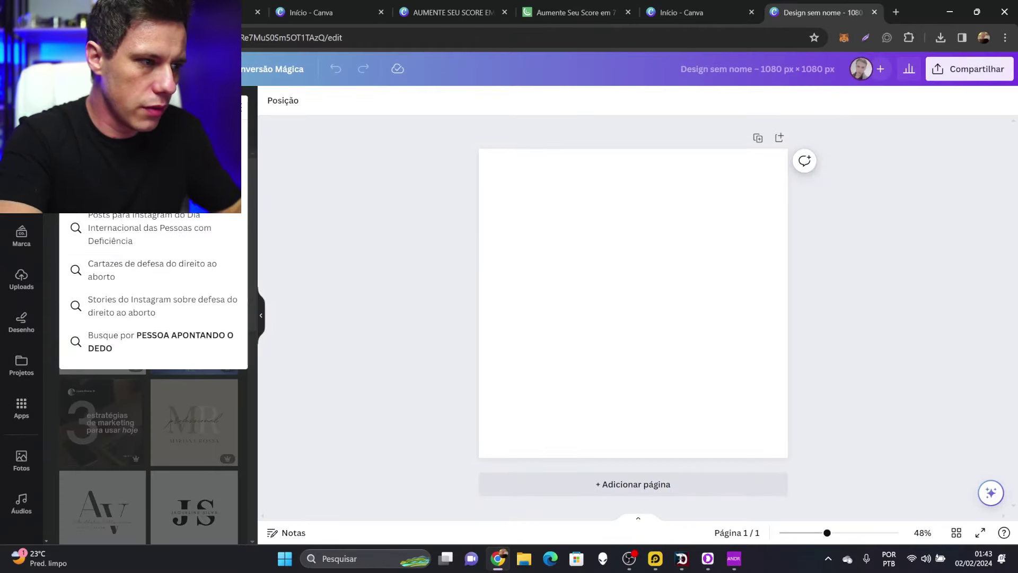
{"action": "key", "text": "Return"}
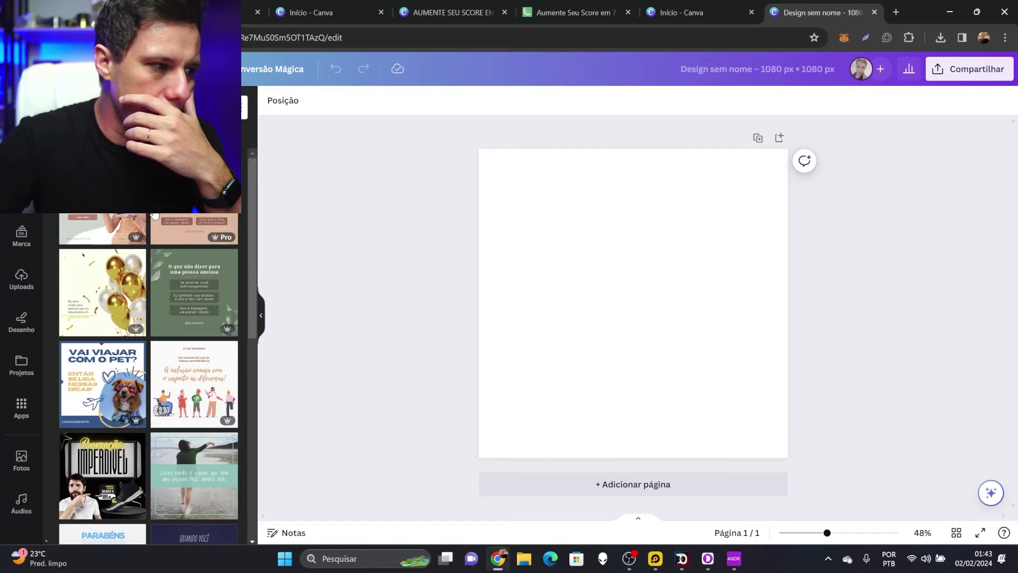
{"action": "key", "text": "ctrl+a"}
{"action": "type", "text": "PESSOA APONTAN"}
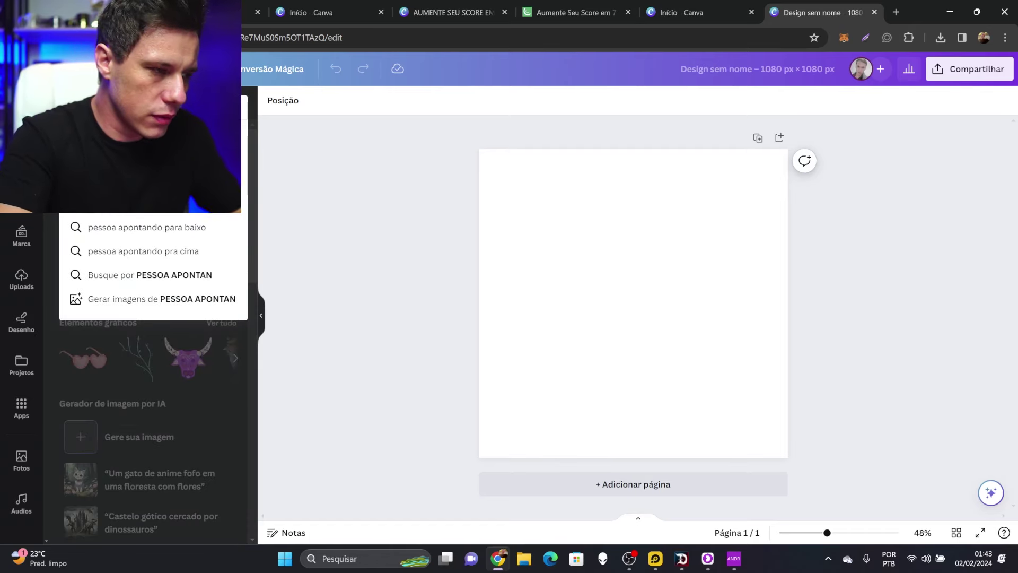
{"action": "type", "text": "DO O DE"}
{"action": "key", "text": "Return"}
{"action": "left_click", "coordinate": [137, 239]}
{"action": "left_click_drag", "start_coordinate": [726, 259], "coordinate": [777, 273]}
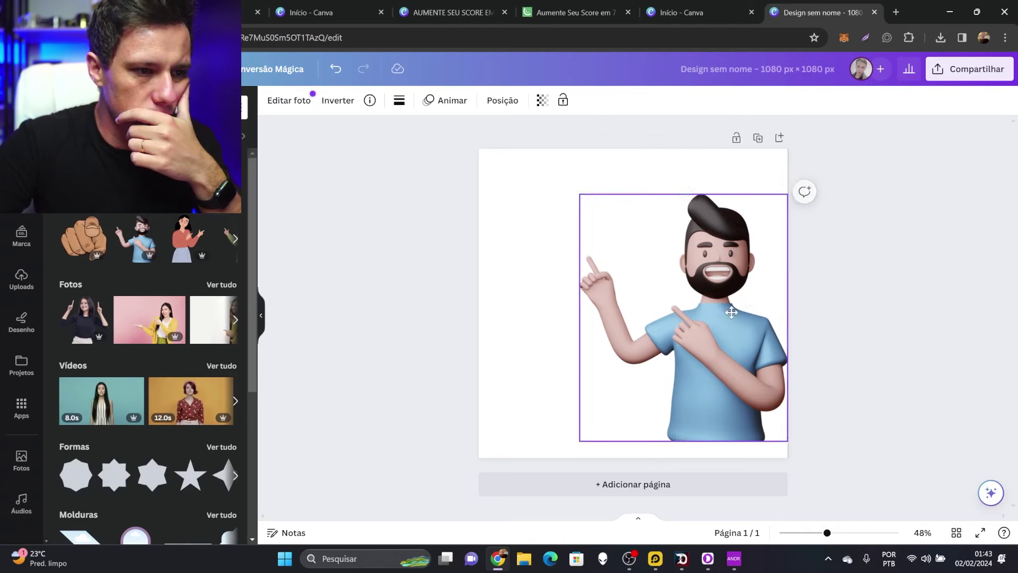
{"action": "left_click_drag", "start_coordinate": [584, 194], "coordinate": [618, 252]}
Add a score gauge graphic from a 'SCORE' element search
{"action": "left_click", "coordinate": [143, 120]}
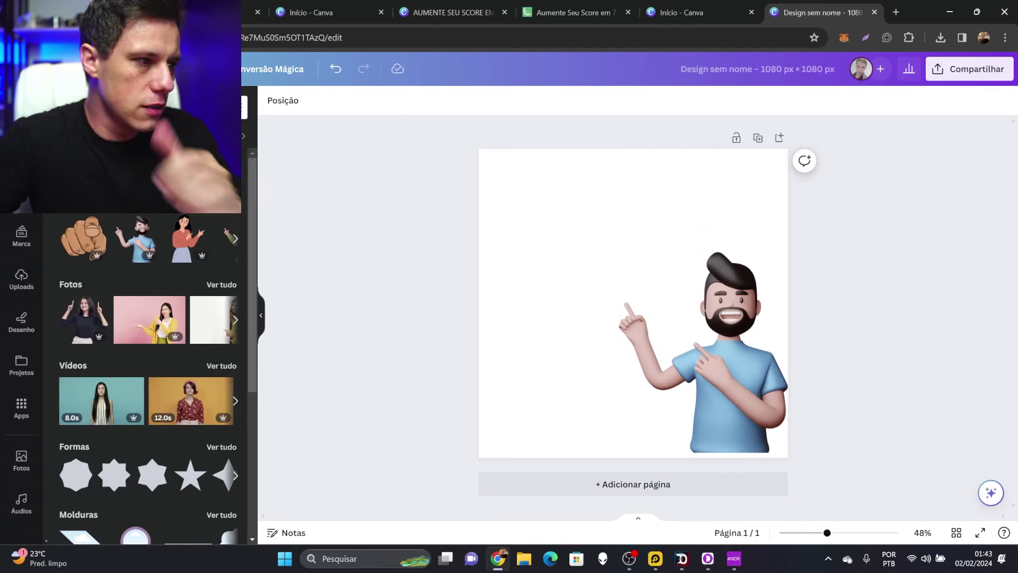
{"action": "type", "text": "SCORE"}
{"action": "key", "text": "Return"}
{"action": "left_click", "coordinate": [235, 239]}
{"action": "left_click", "coordinate": [192, 240]}
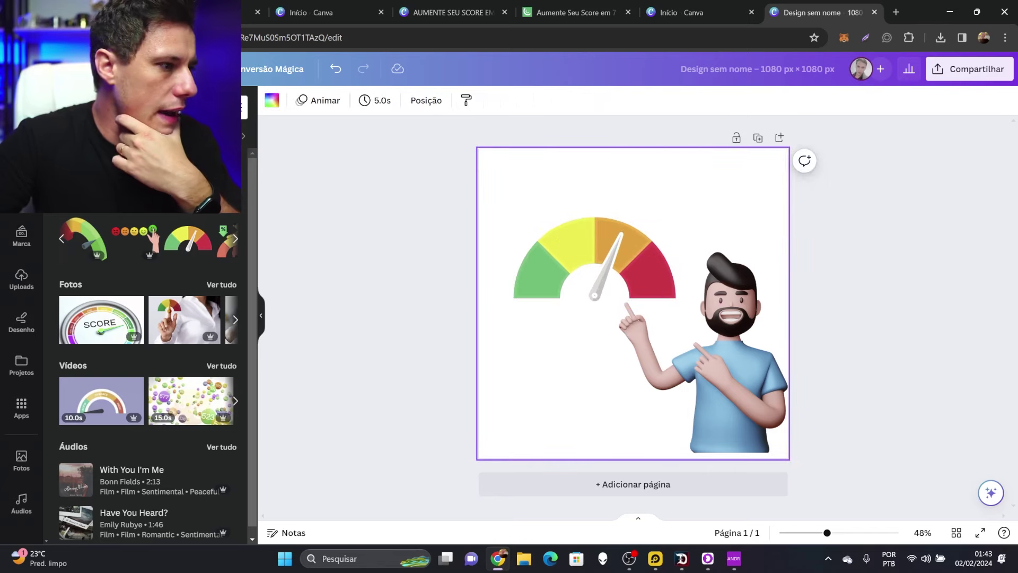
Add a white rounded rectangle shape to the page
{"action": "left_click", "coordinate": [21, 189]}
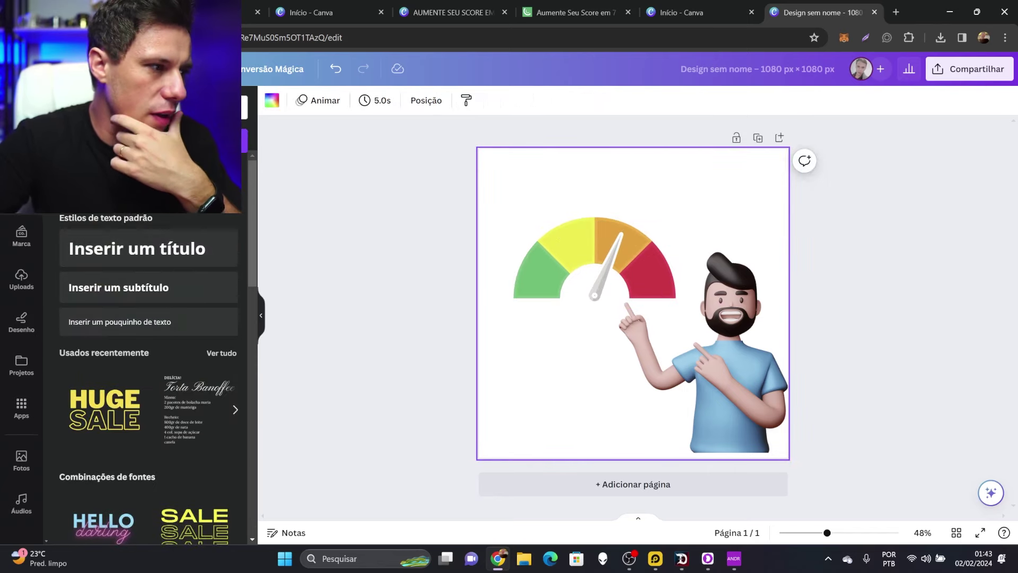
{"action": "left_click", "coordinate": [21, 146]}
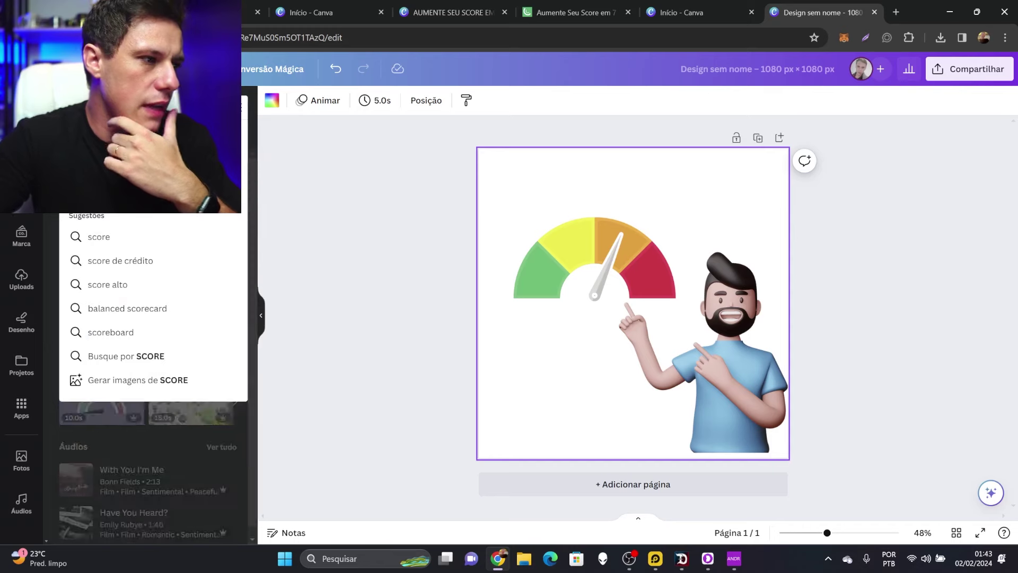
{"action": "left_click", "coordinate": [101, 252]}
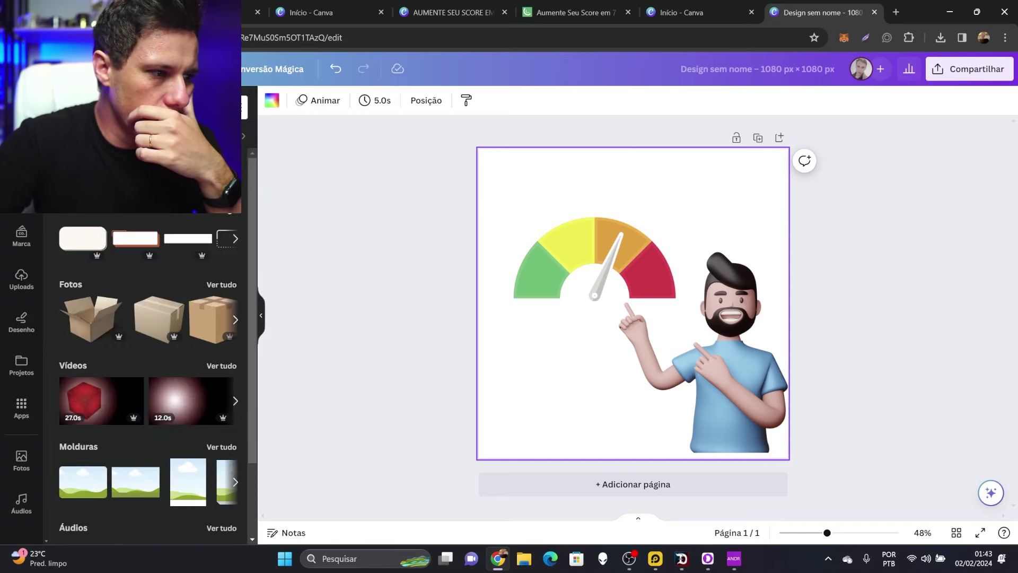
{"action": "left_click", "coordinate": [235, 238]}
{"action": "left_click", "coordinate": [210, 284]}
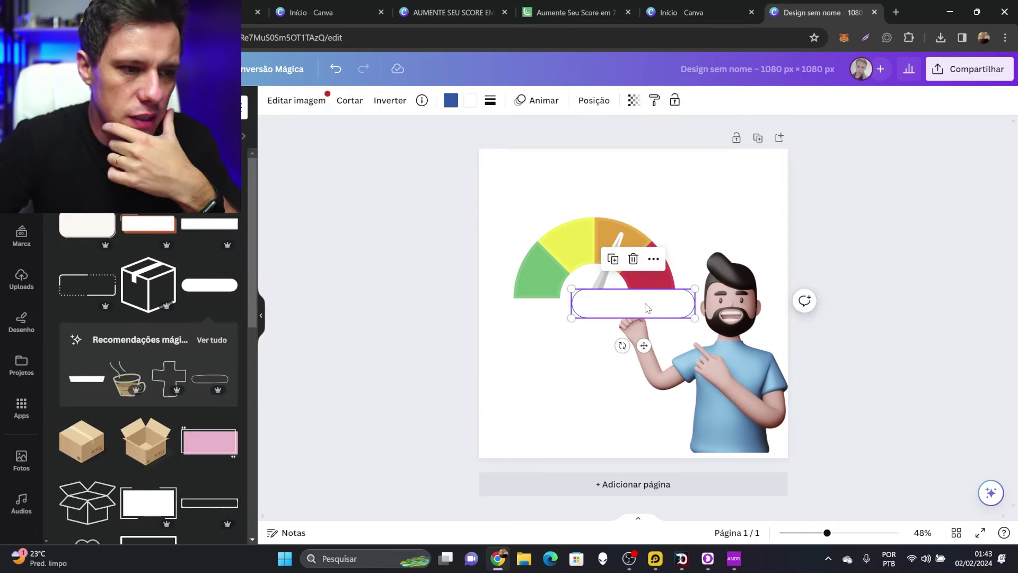
Fill the rounded rectangle with blue and centre it horizontally on the page
{"action": "left_click_drag", "start_coordinate": [650, 317], "coordinate": [605, 189]}
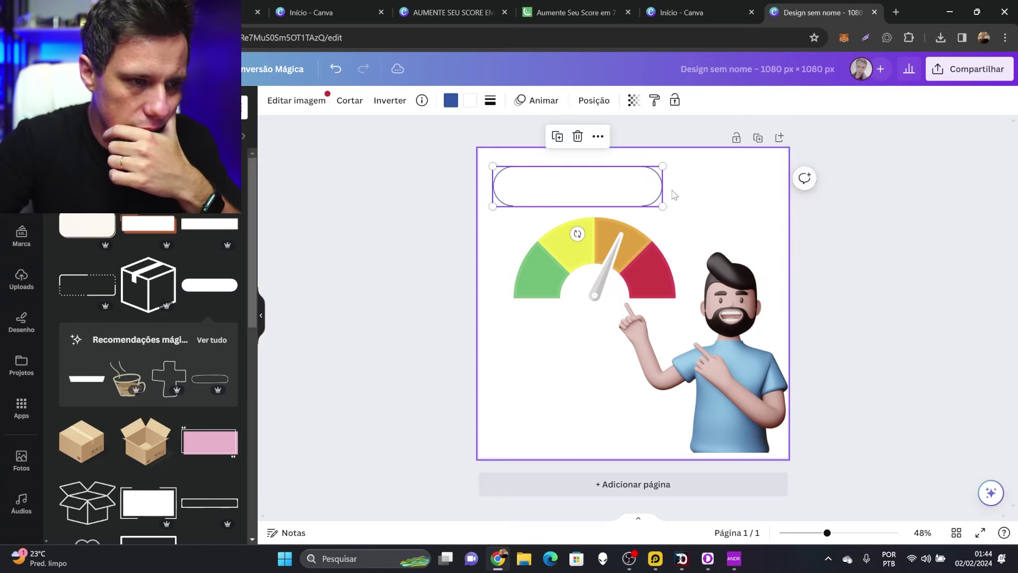
{"action": "left_click", "coordinate": [21, 146]}
{"action": "left_click", "coordinate": [470, 100]}
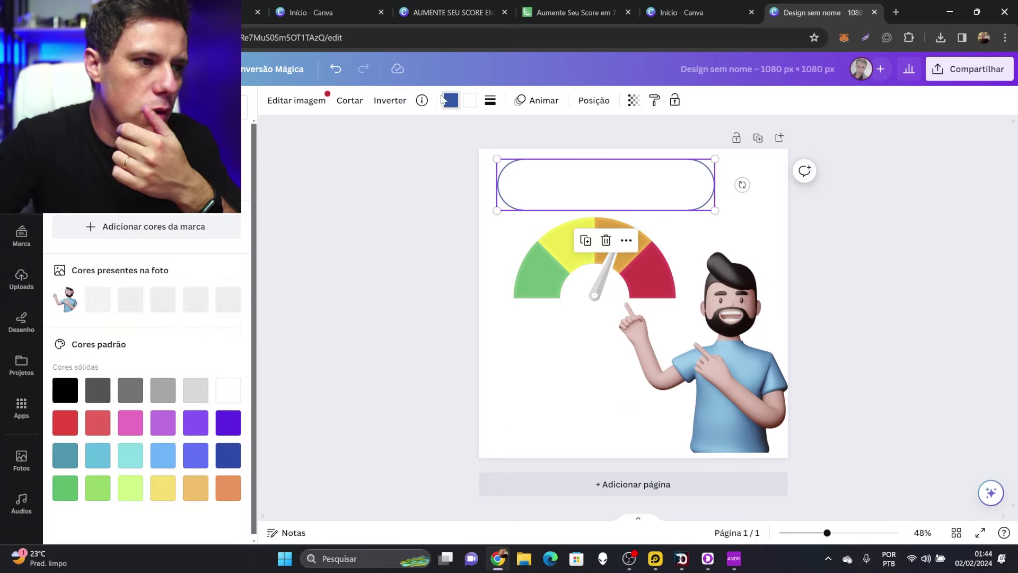
{"action": "left_click", "coordinate": [68, 297]}
{"action": "left_click", "coordinate": [621, 181]}
{"action": "left_click_drag", "start_coordinate": [652, 185], "coordinate": [666, 182]}
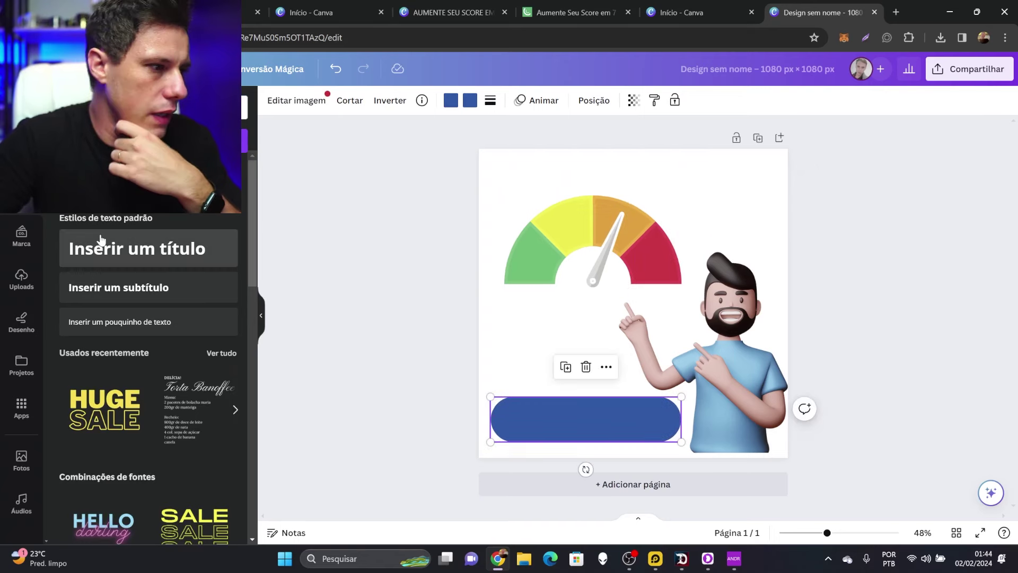
Add a heading reading 'TIRE SUAS DUVIDAS NO WHATS', shrink it, and place it on the blue button
{"action": "left_click", "coordinate": [100, 239]}
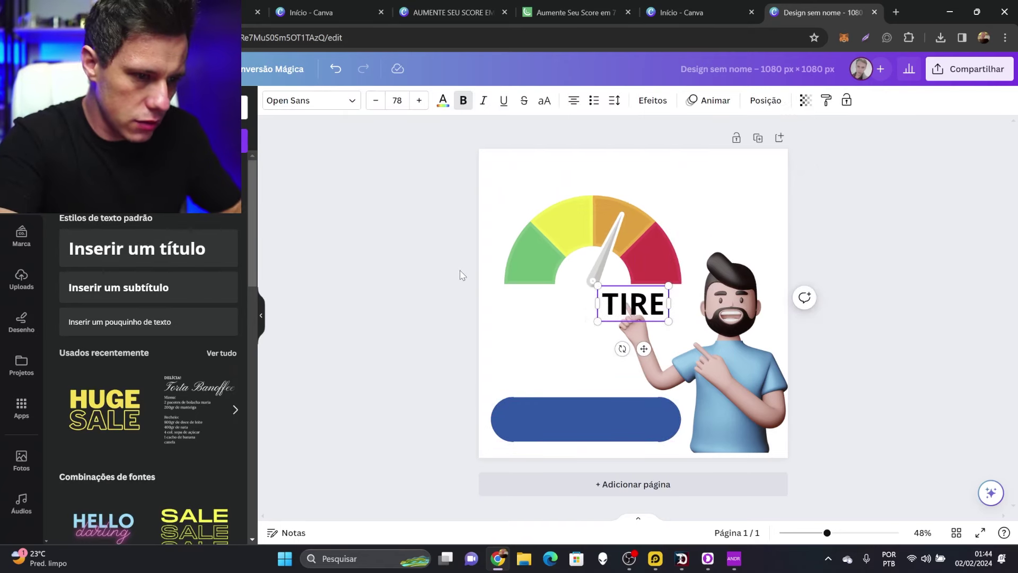
{"action": "type", "text": "SUAS D"}
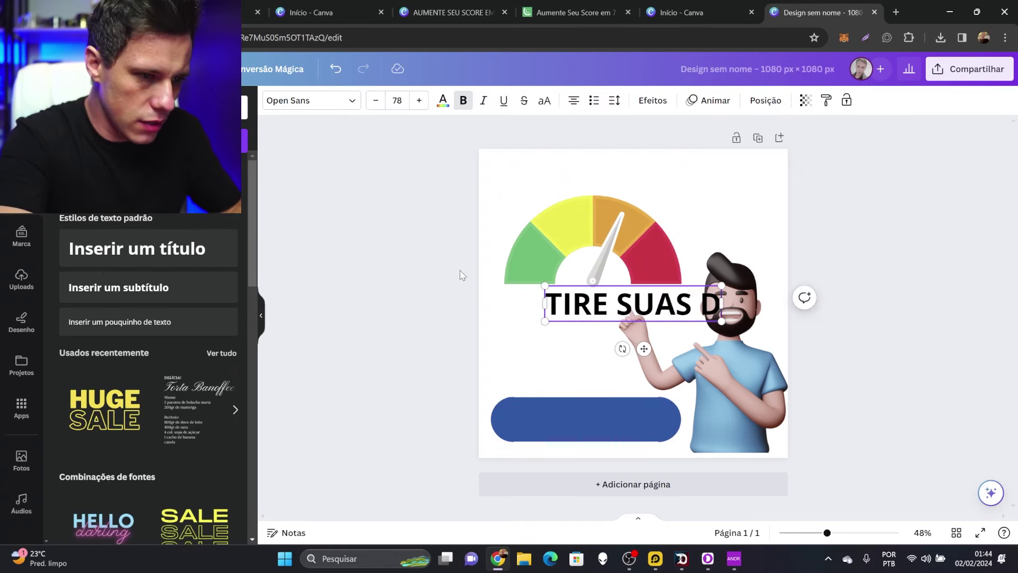
{"action": "type", "text": "UVIDAS NO ZAP"}
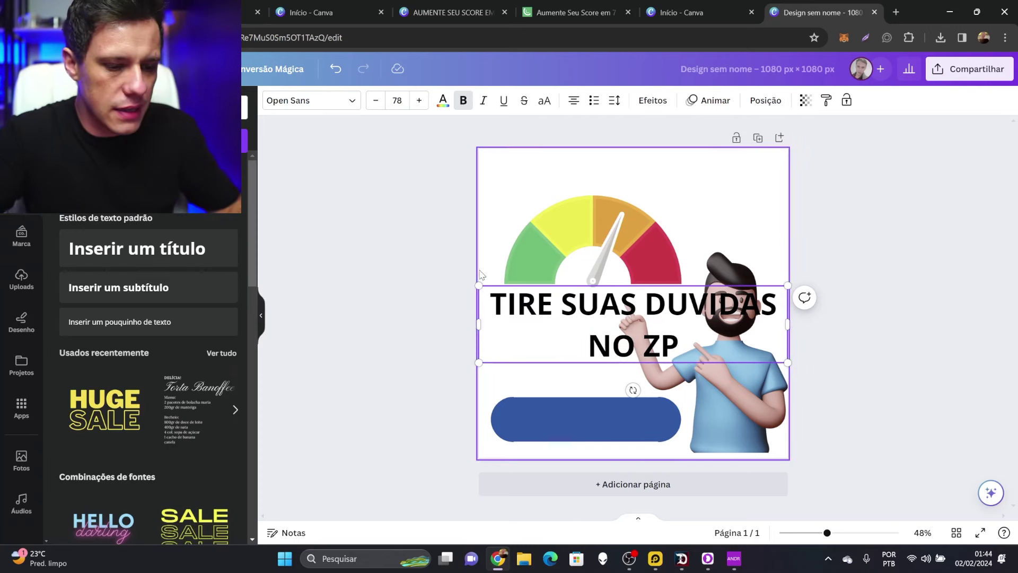
{"action": "key", "text": "BackSpace"}
{"action": "type", "text": "AP"}
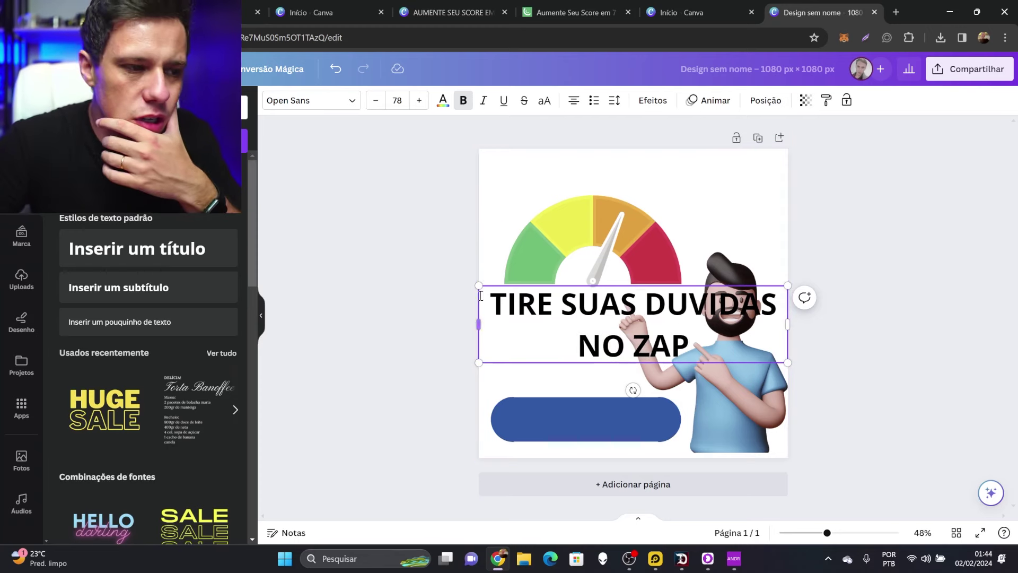
{"action": "key", "text": "BackSpace"}
{"action": "key", "text": "BackSpace"}
{"action": "key", "text": "BackSpace"}
{"action": "type", "text": "WHATS"}
{"action": "left_click_drag", "start_coordinate": [478, 286], "coordinate": [677, 335]}
{"action": "left_click", "coordinate": [602, 419]}
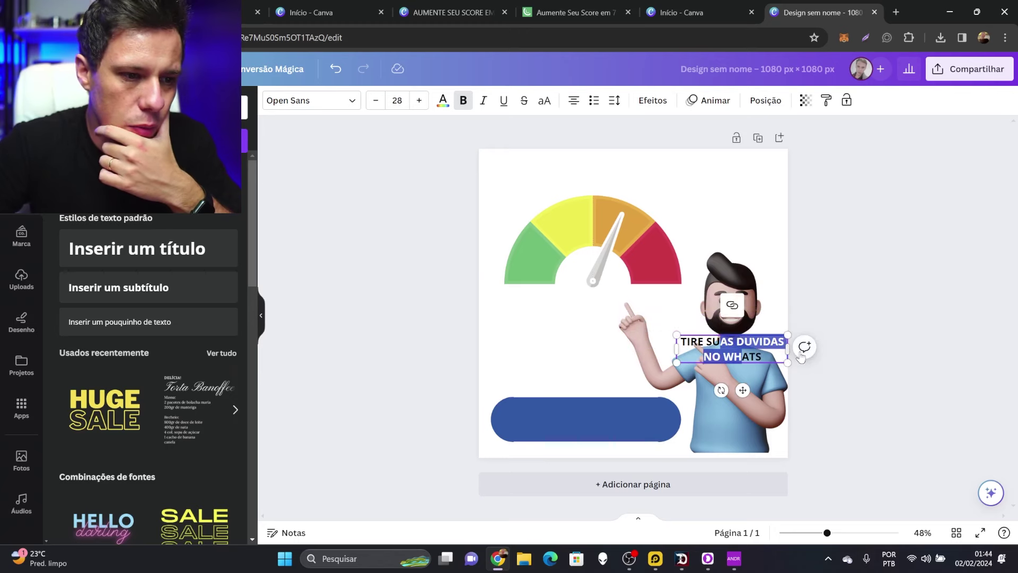
{"action": "left_click_drag", "start_coordinate": [742, 347], "coordinate": [584, 421]}
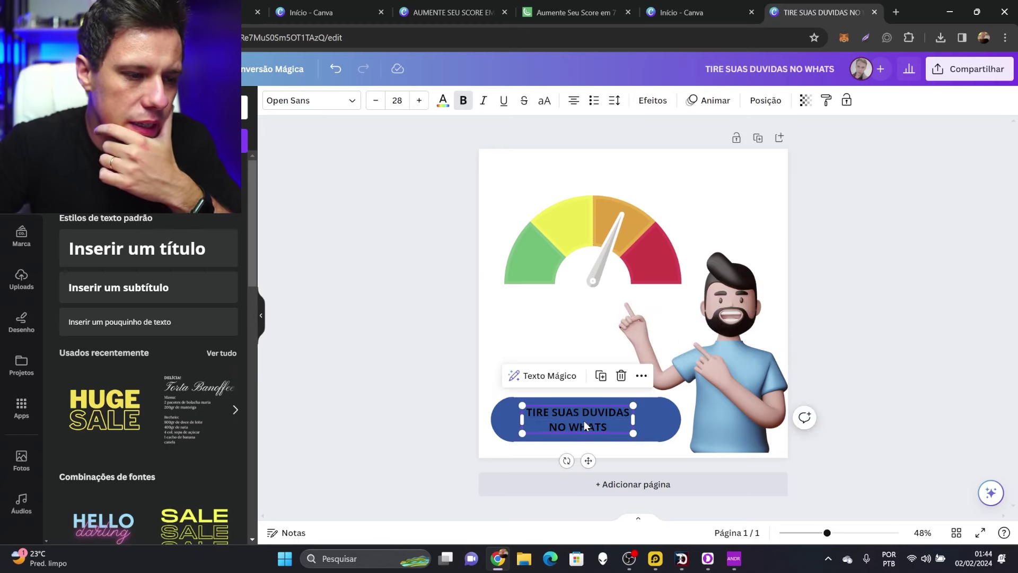